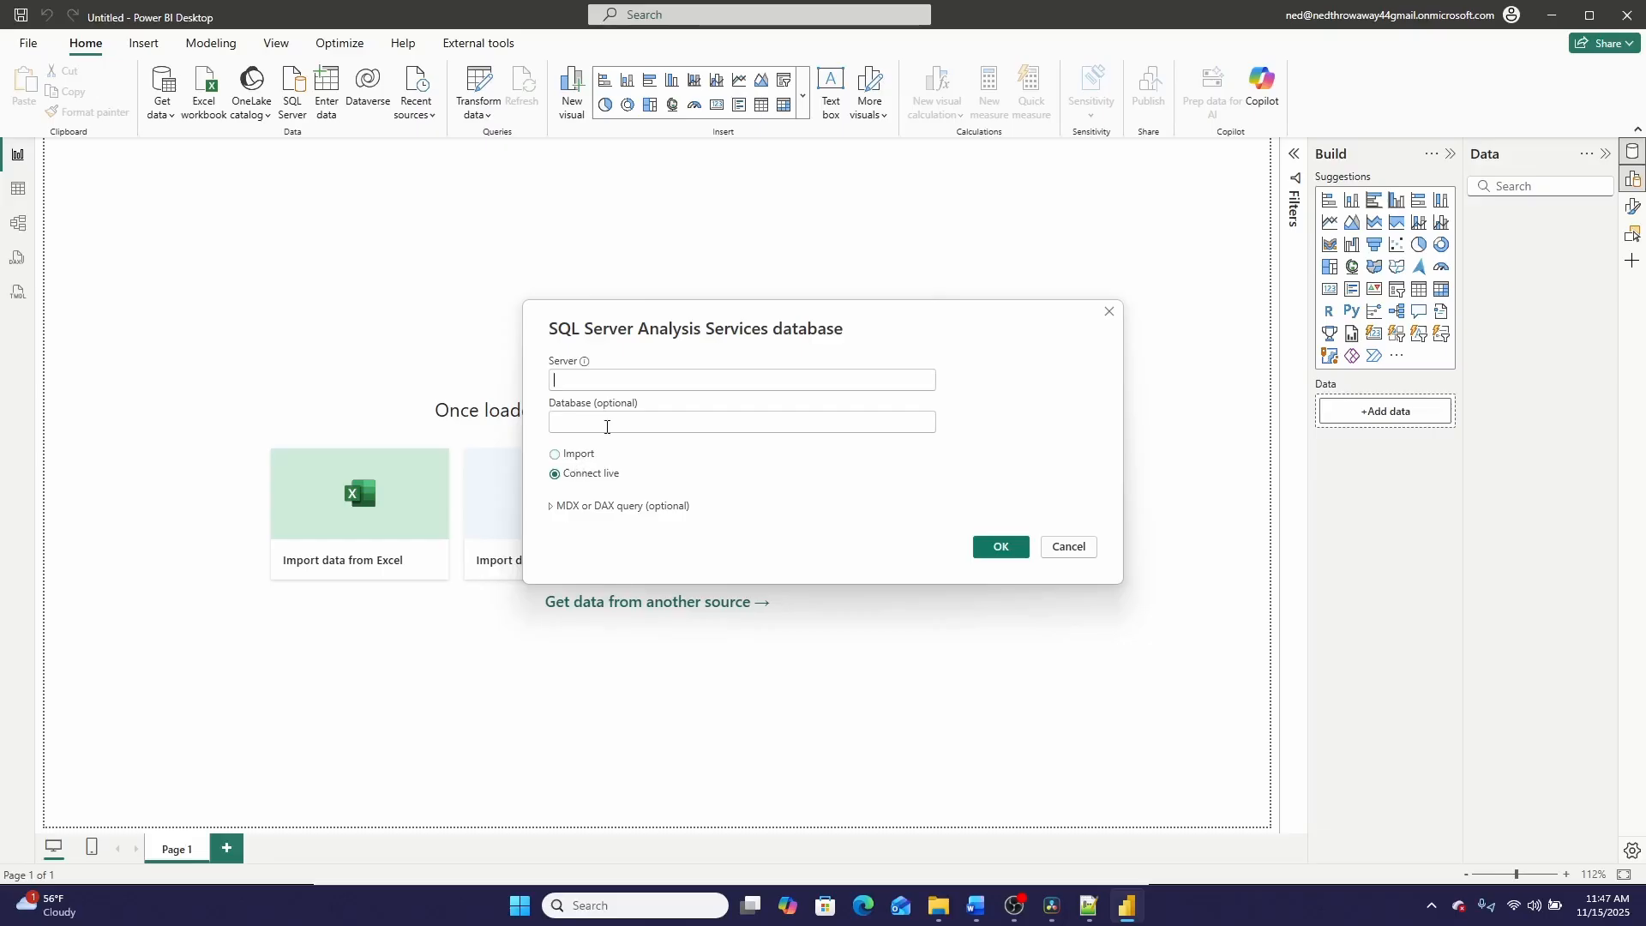
# - Cancel the SQL Server Analysis Services connection and look through the data items in the OneLake catalog
pyautogui.click(1057, 547)
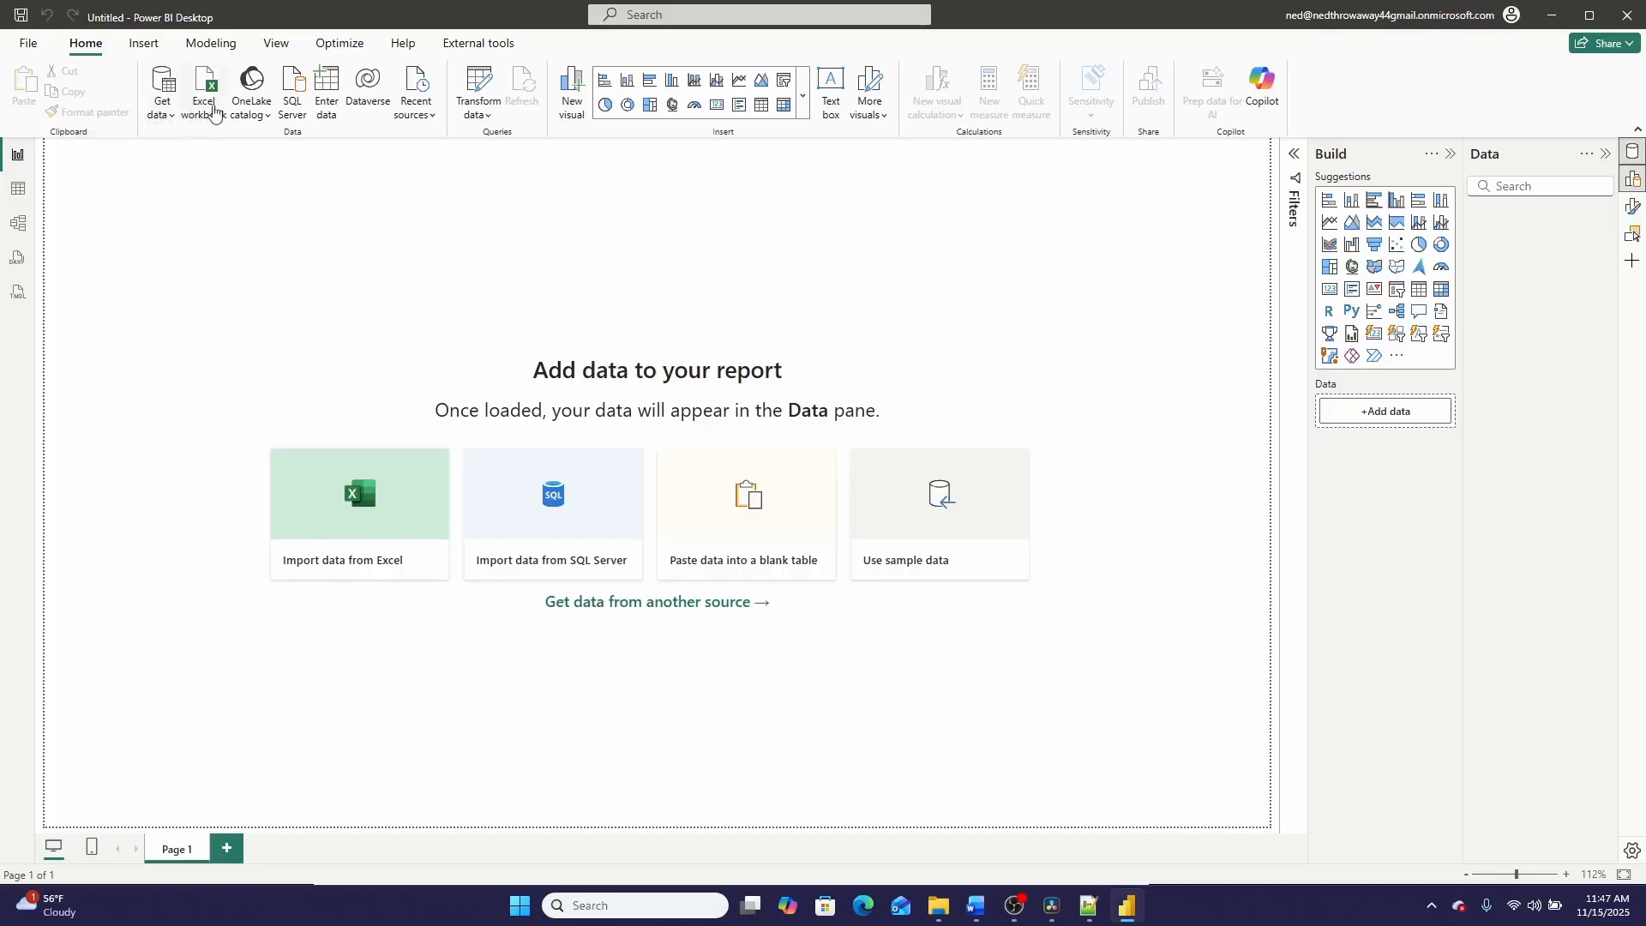
pyautogui.click(250, 79)
pyautogui.scroll(-1, 502, 367)
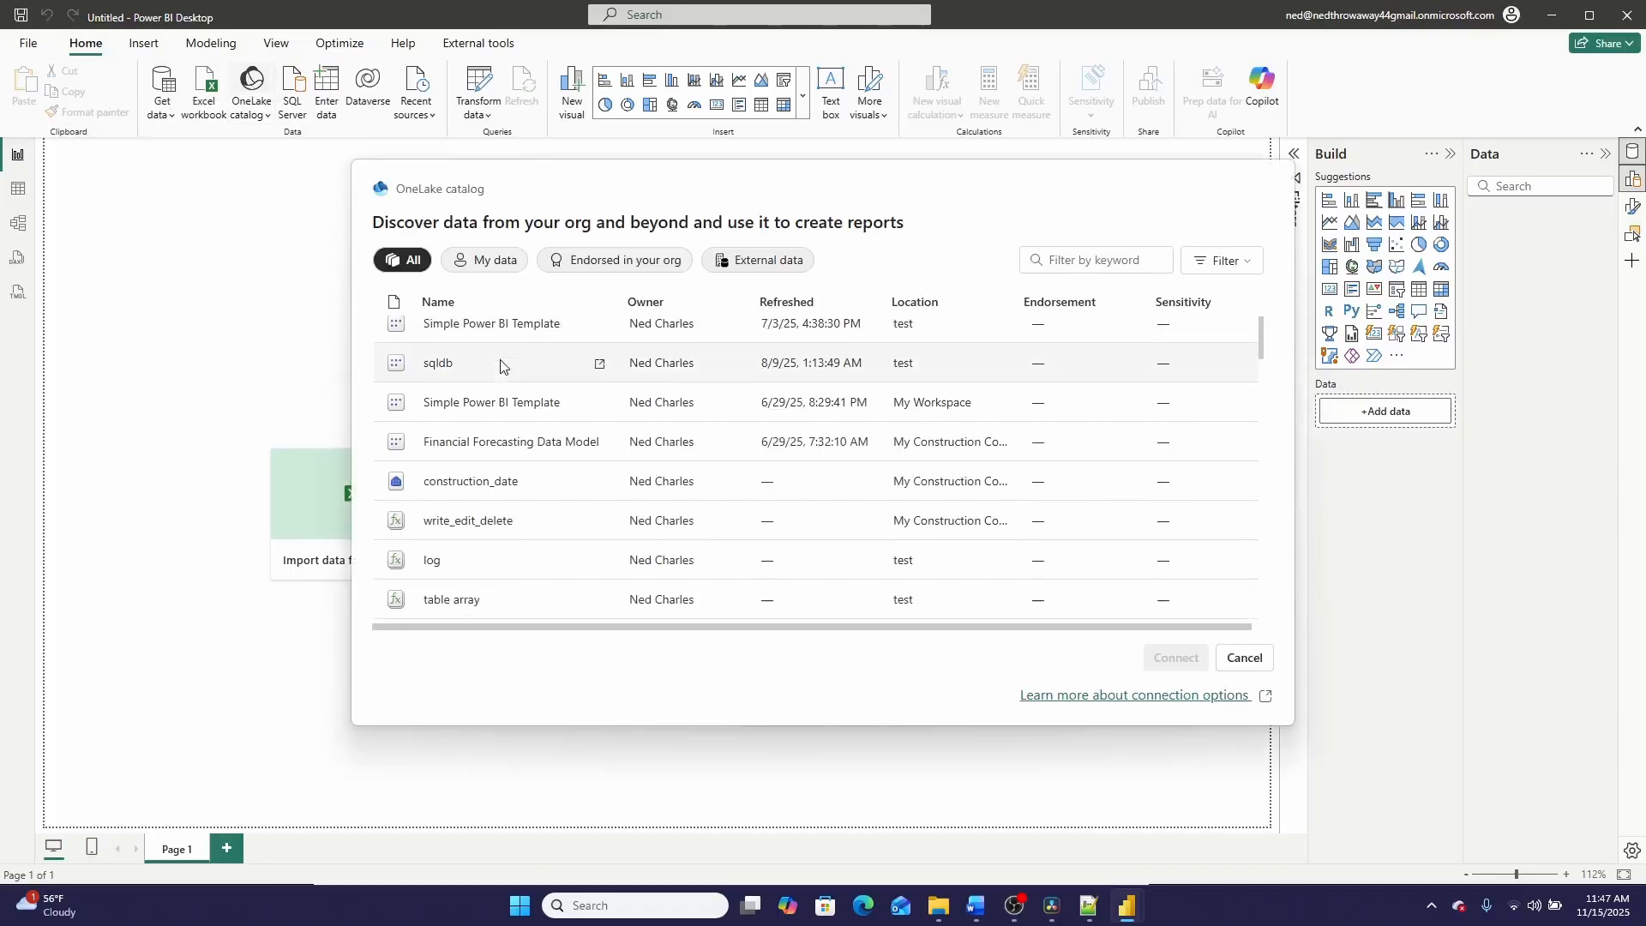
pyautogui.scroll(-5, 502, 367)
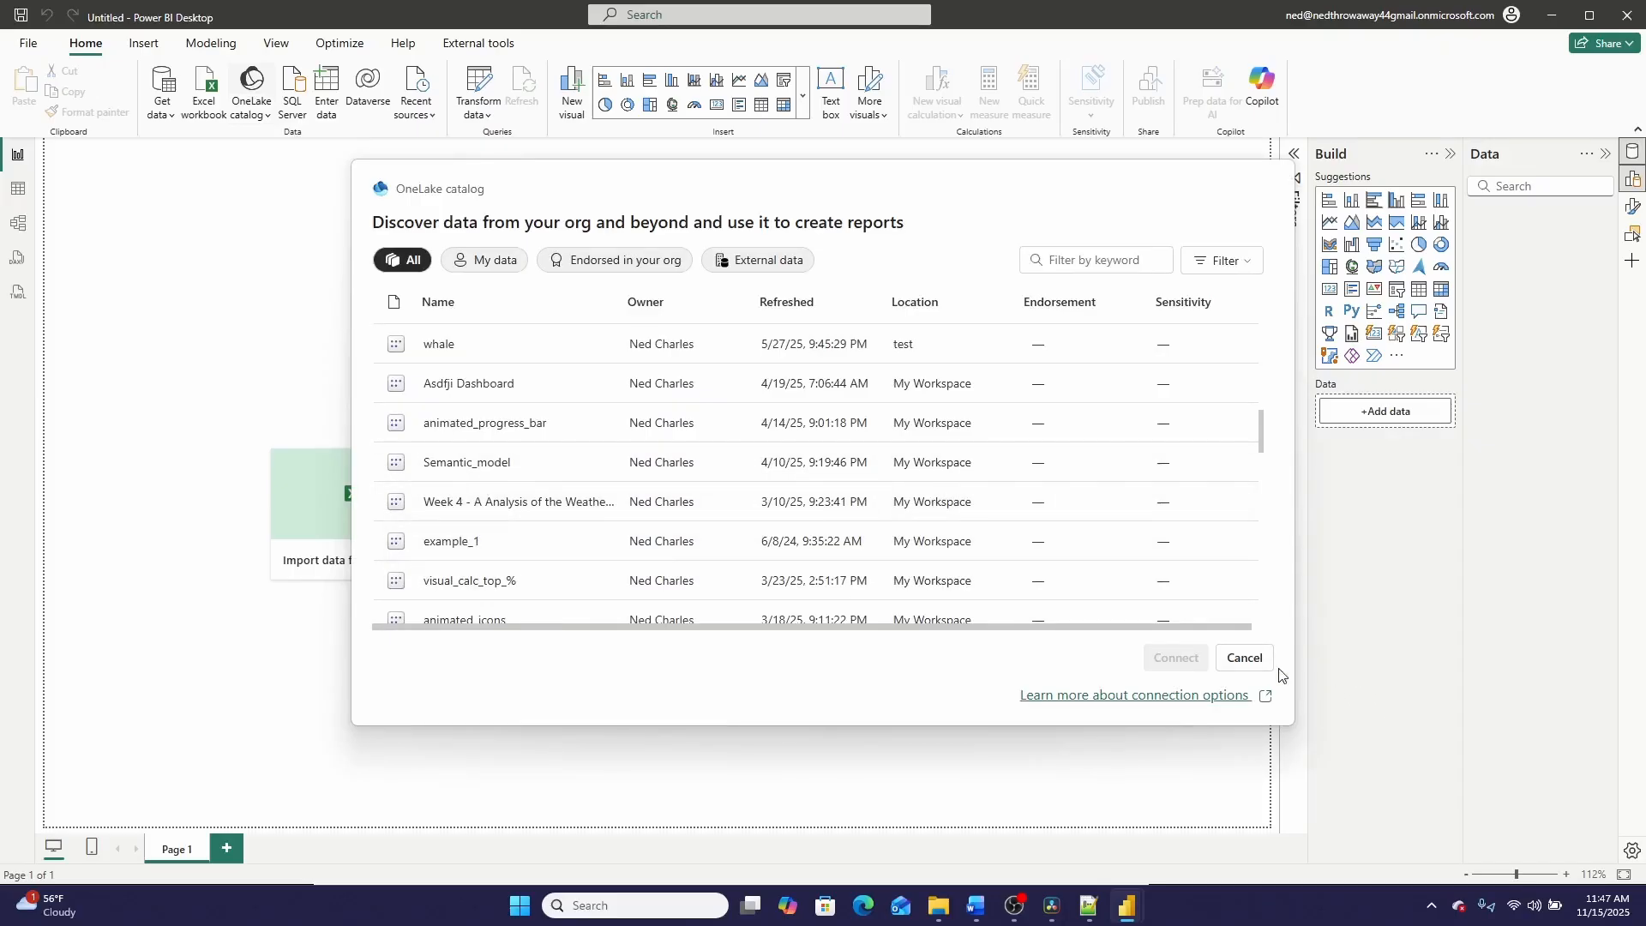
pyautogui.click(1254, 655)
# - Connect live to the Power BI semantic model Simple Power BI Template in the test workspace and switch to its model view
pyautogui.click(170, 120)
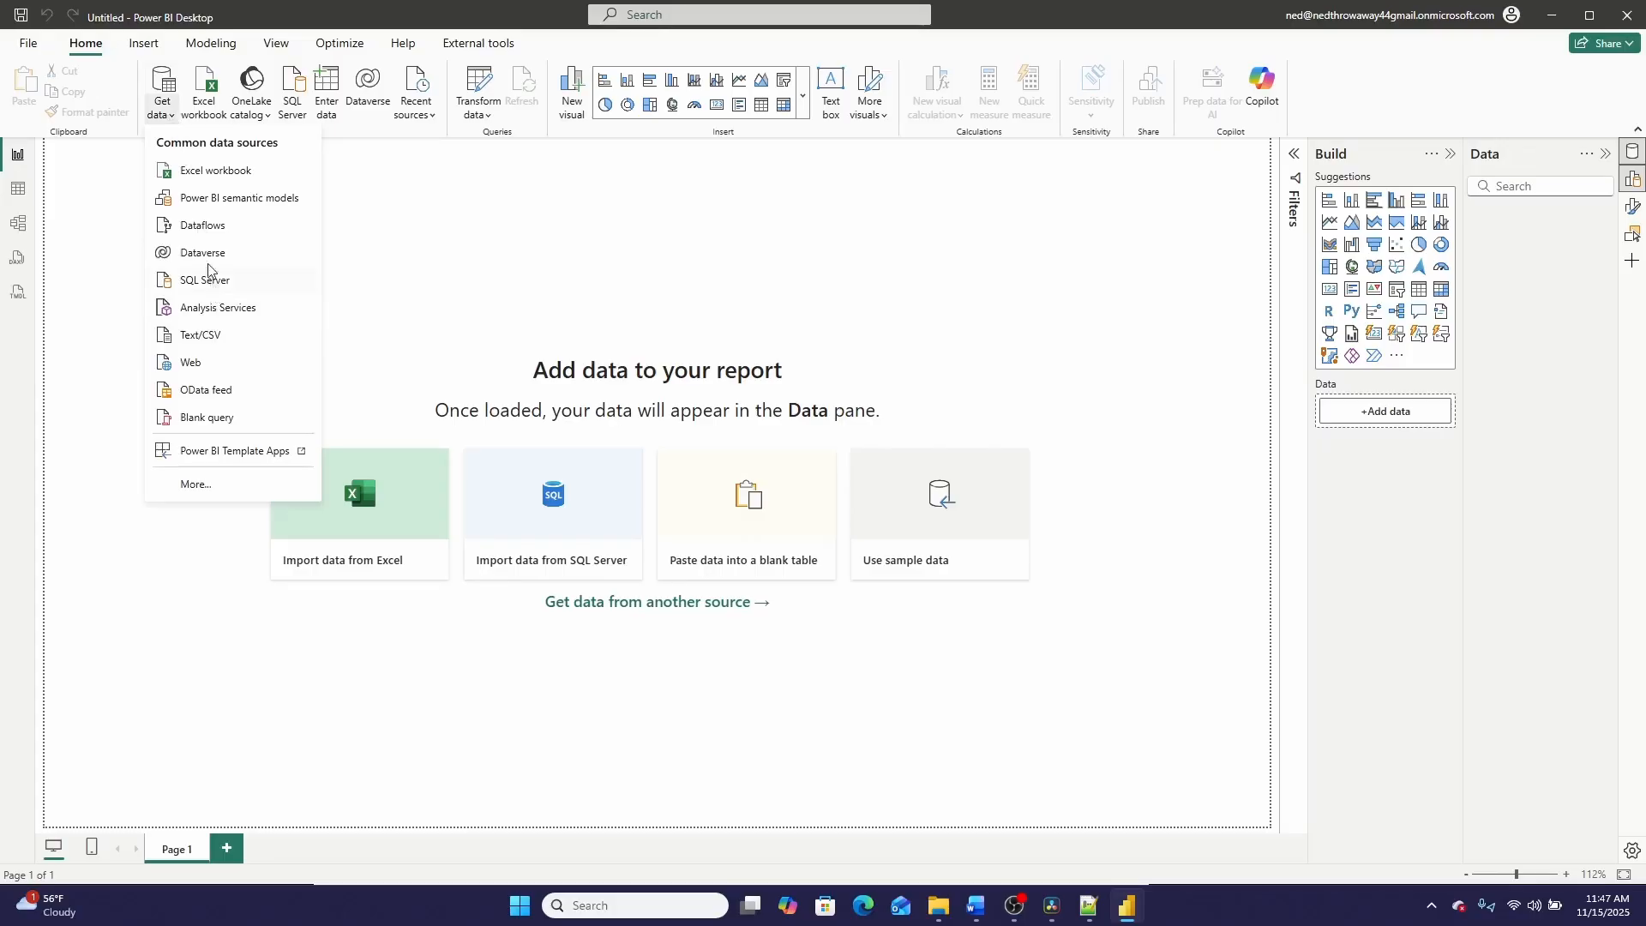
pyautogui.click(204, 201)
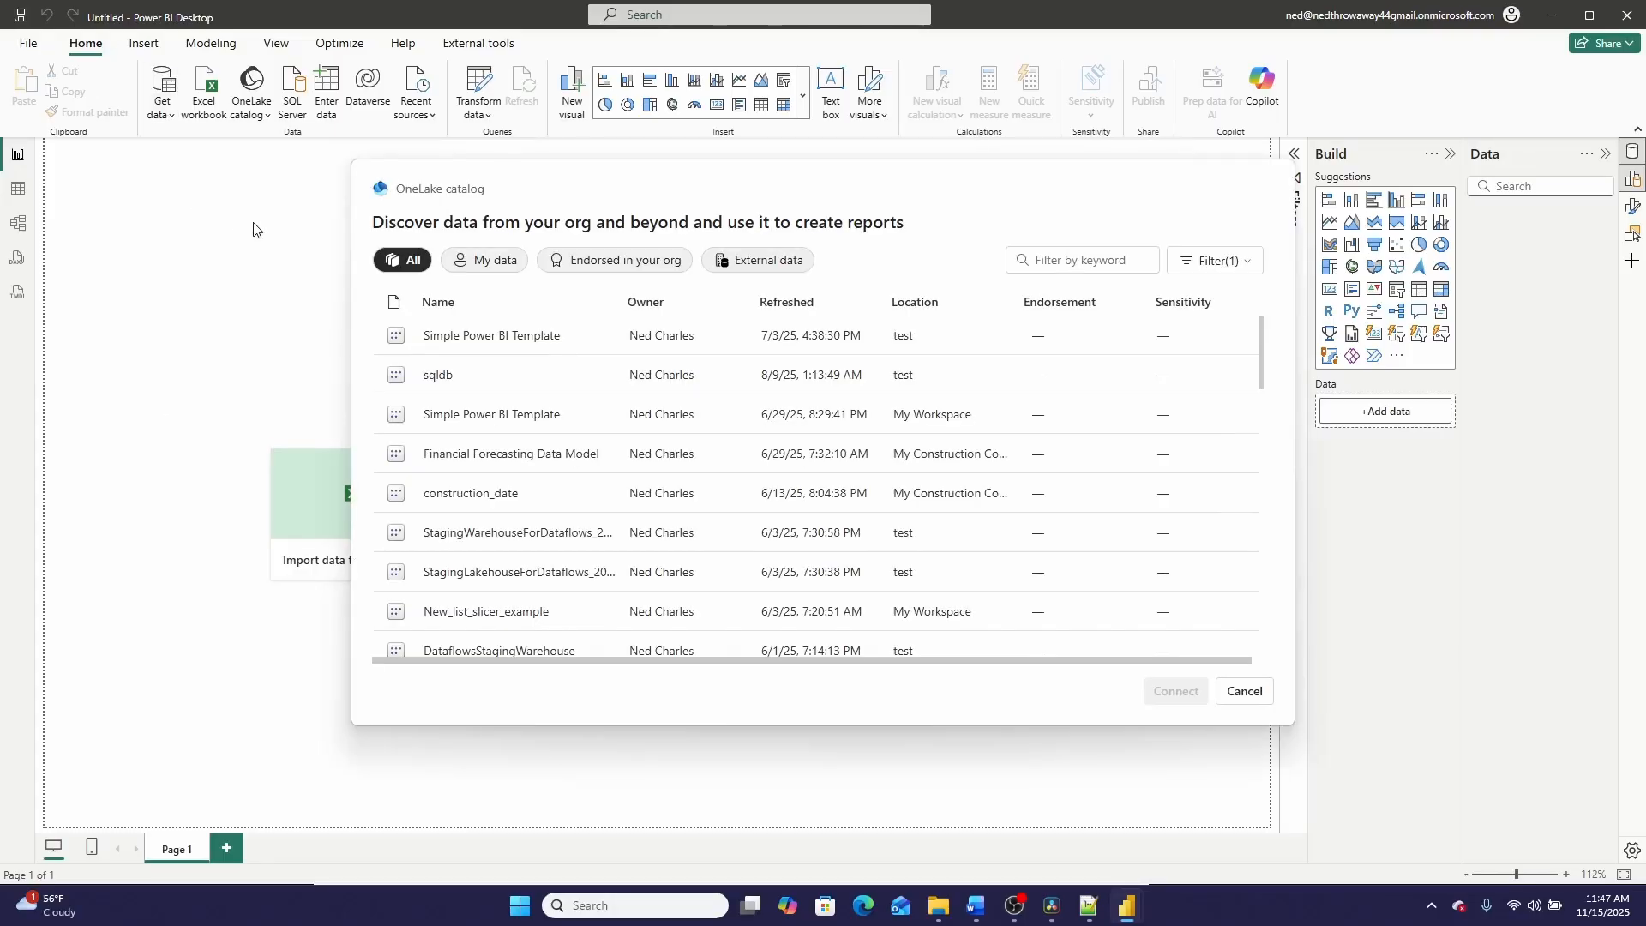
pyautogui.click(485, 341)
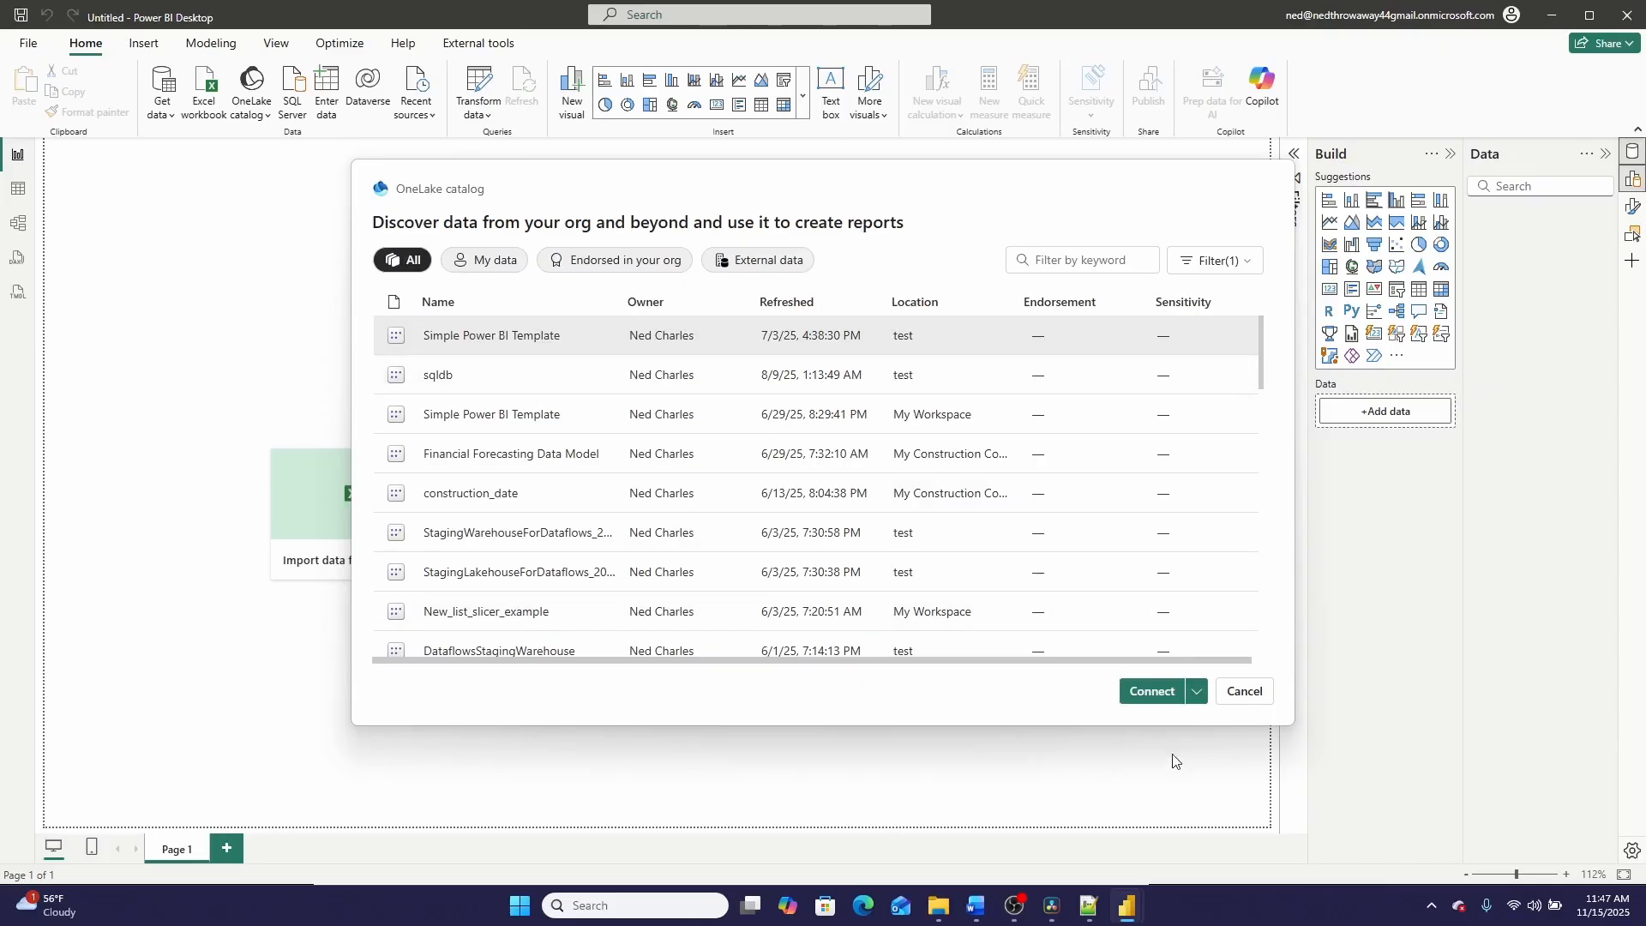
pyautogui.click(1152, 701)
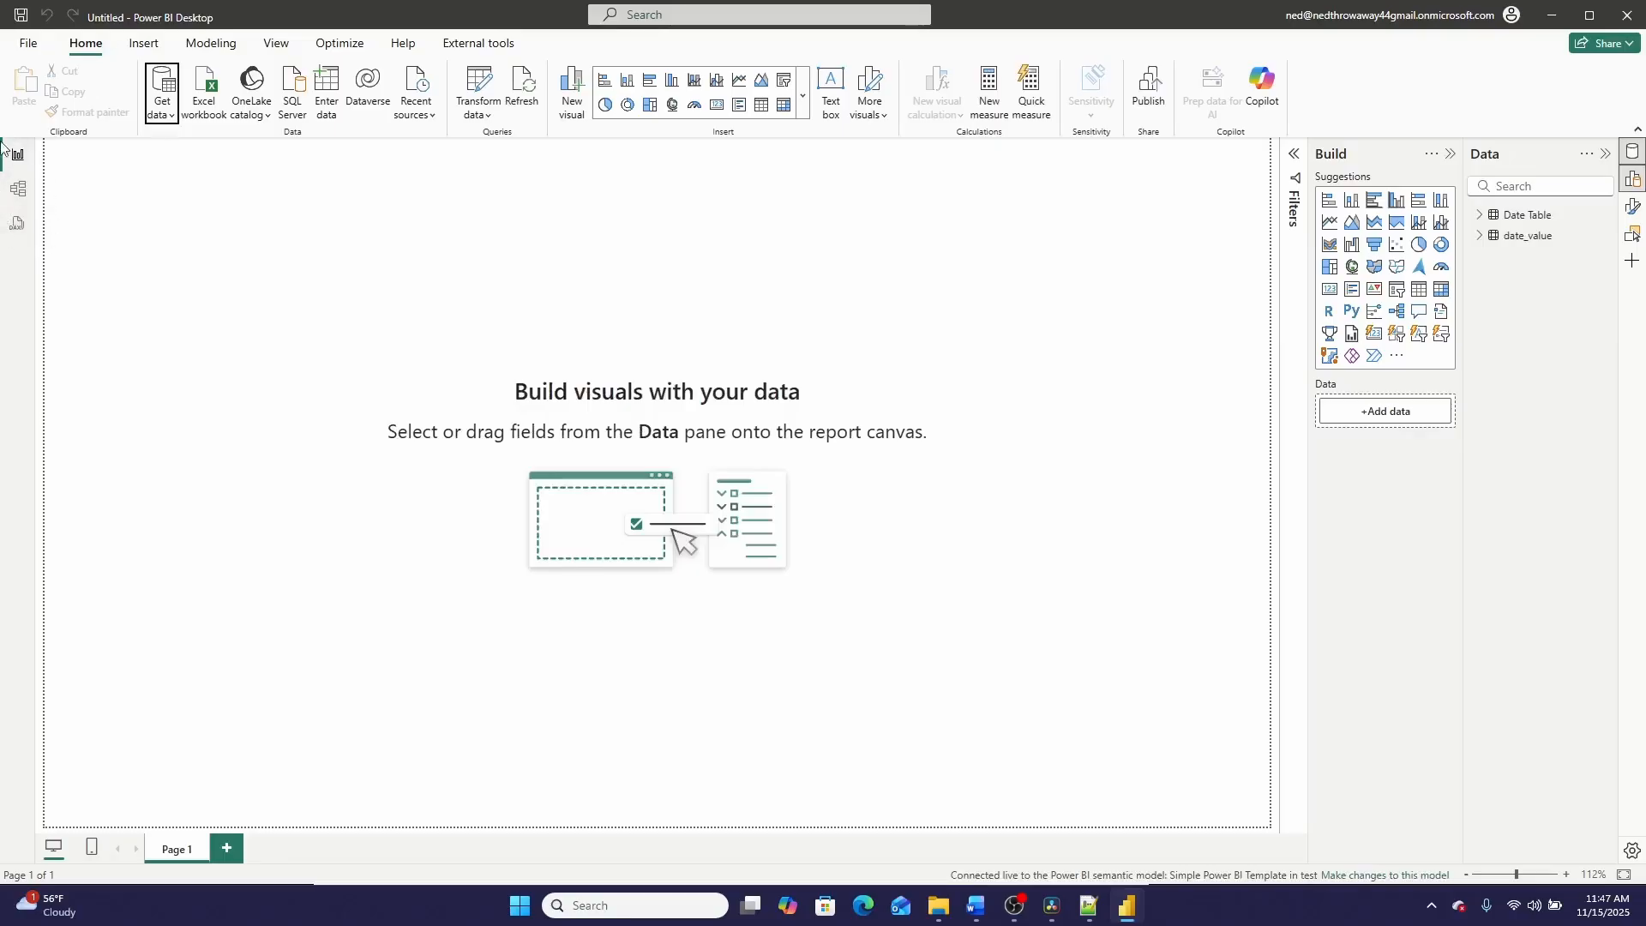
pyautogui.click(27, 199)
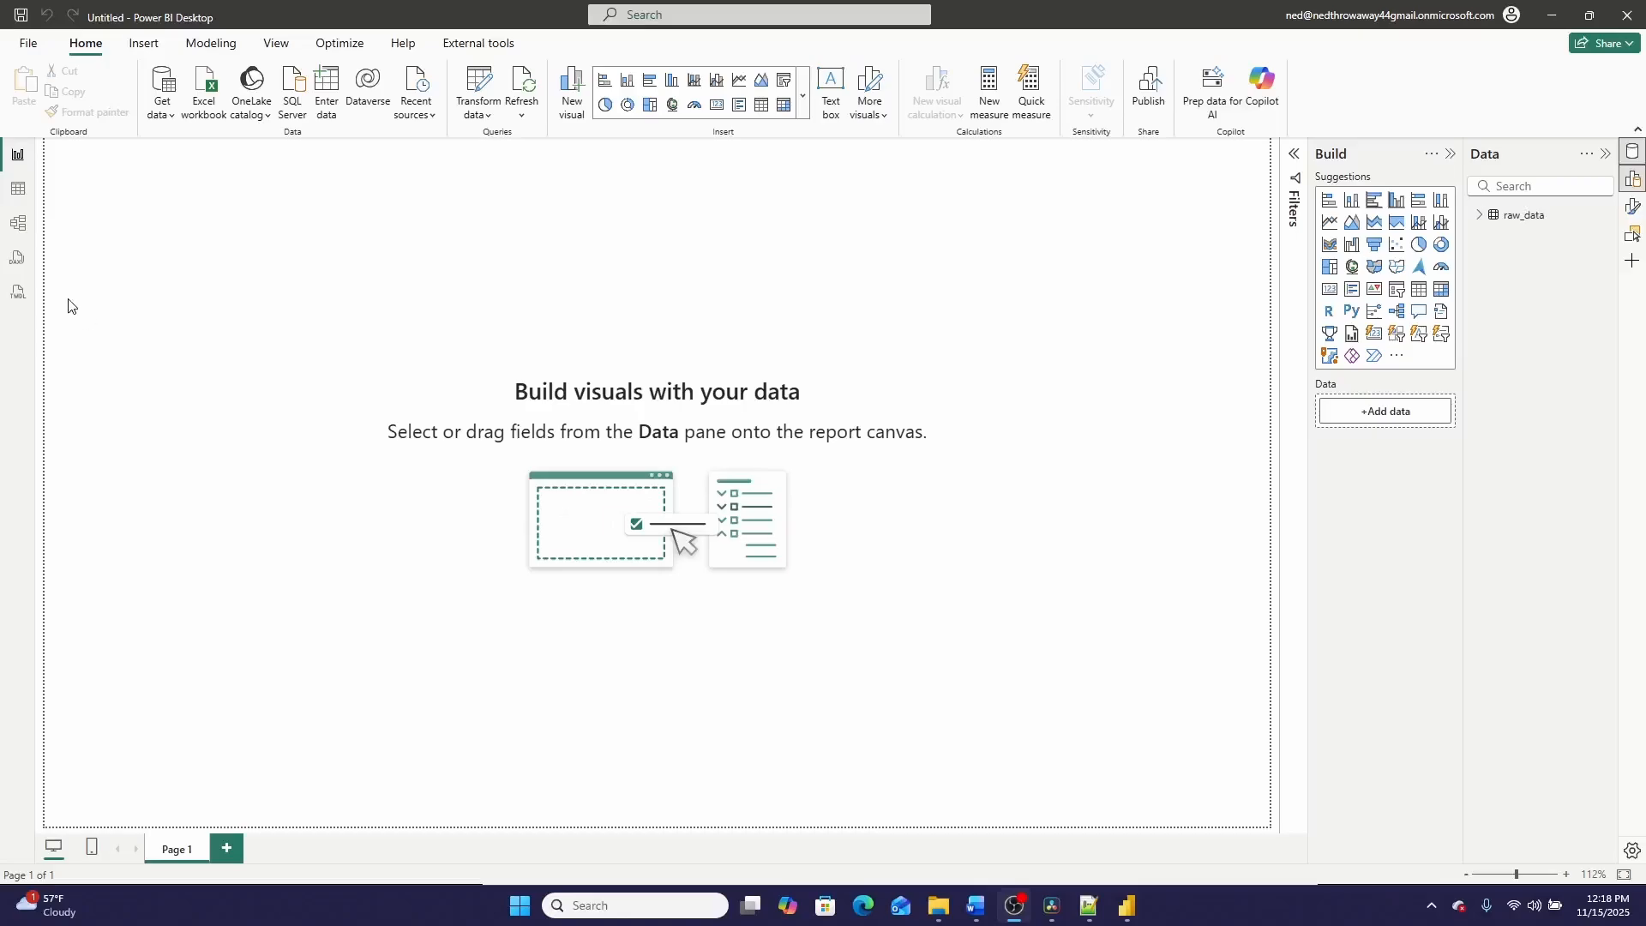
# - Examine the raw_data table's rows and its fields in the data model, then return to the report page
pyautogui.click(15, 190)
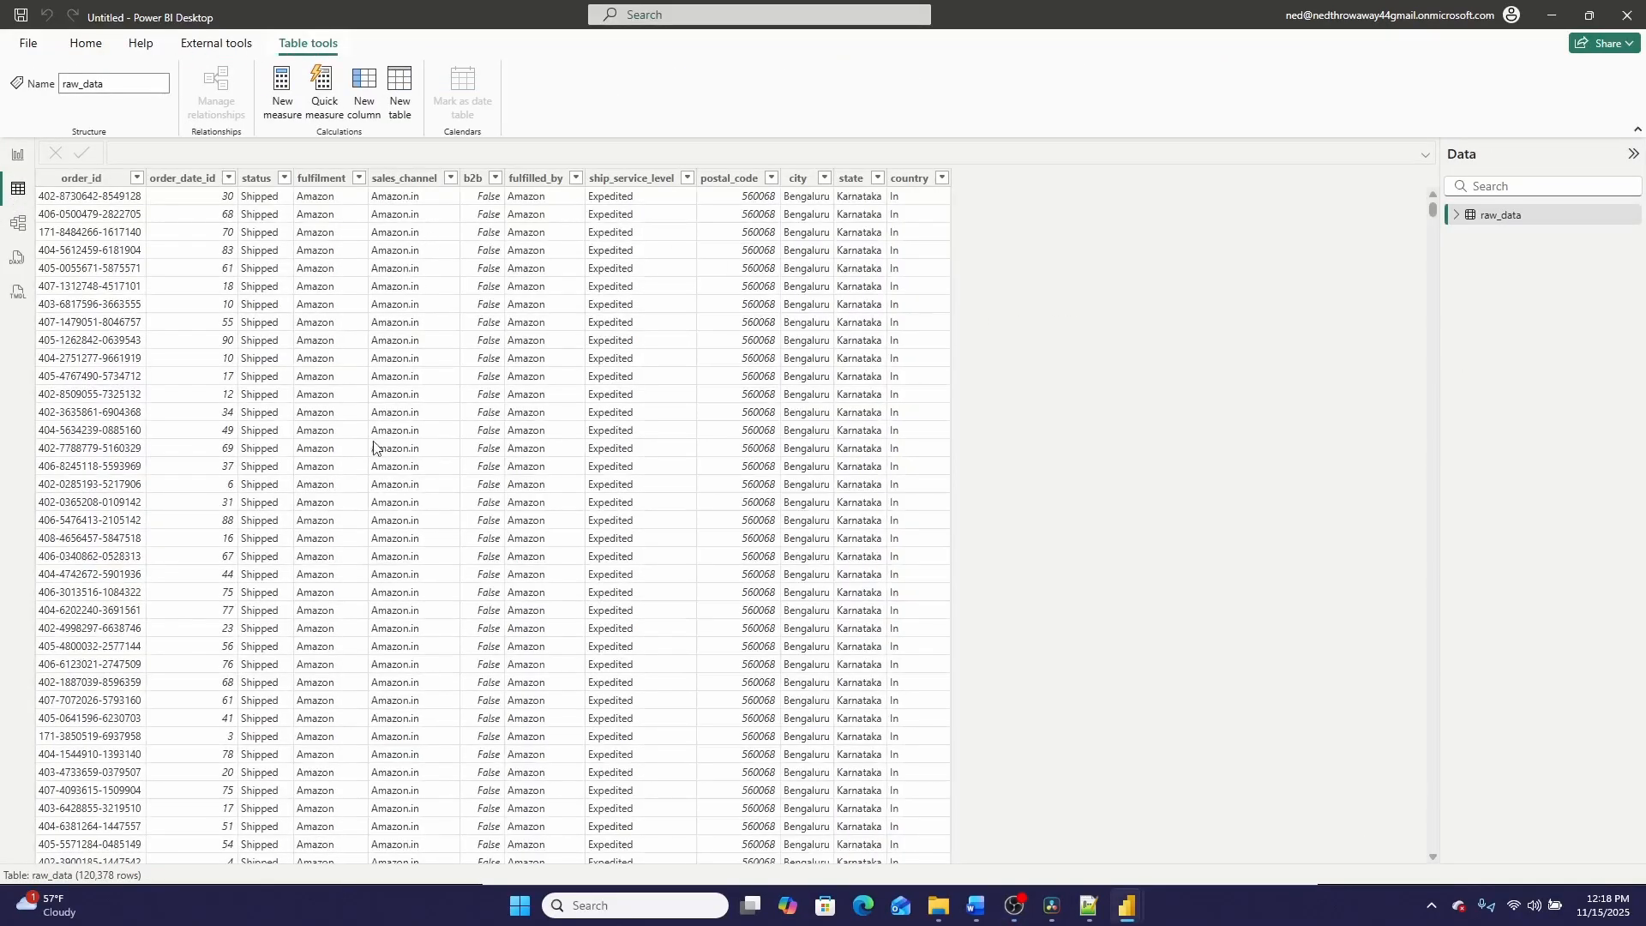
pyautogui.click(17, 224)
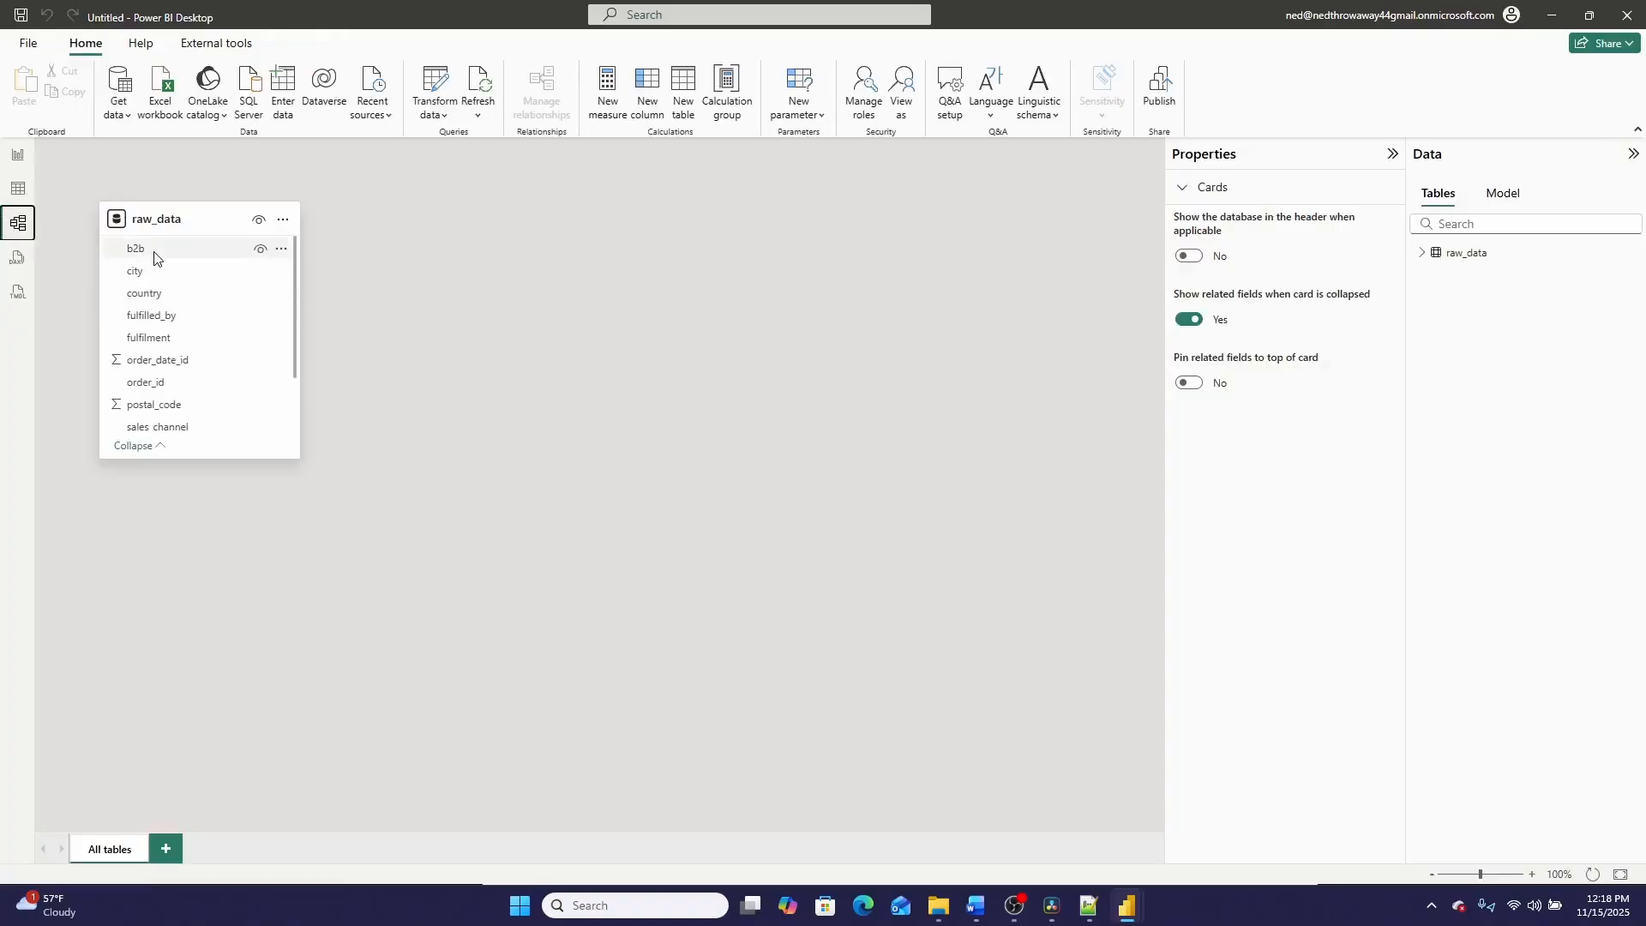
pyautogui.scroll(-1, 159, 266)
pyautogui.scroll(1, 163, 274)
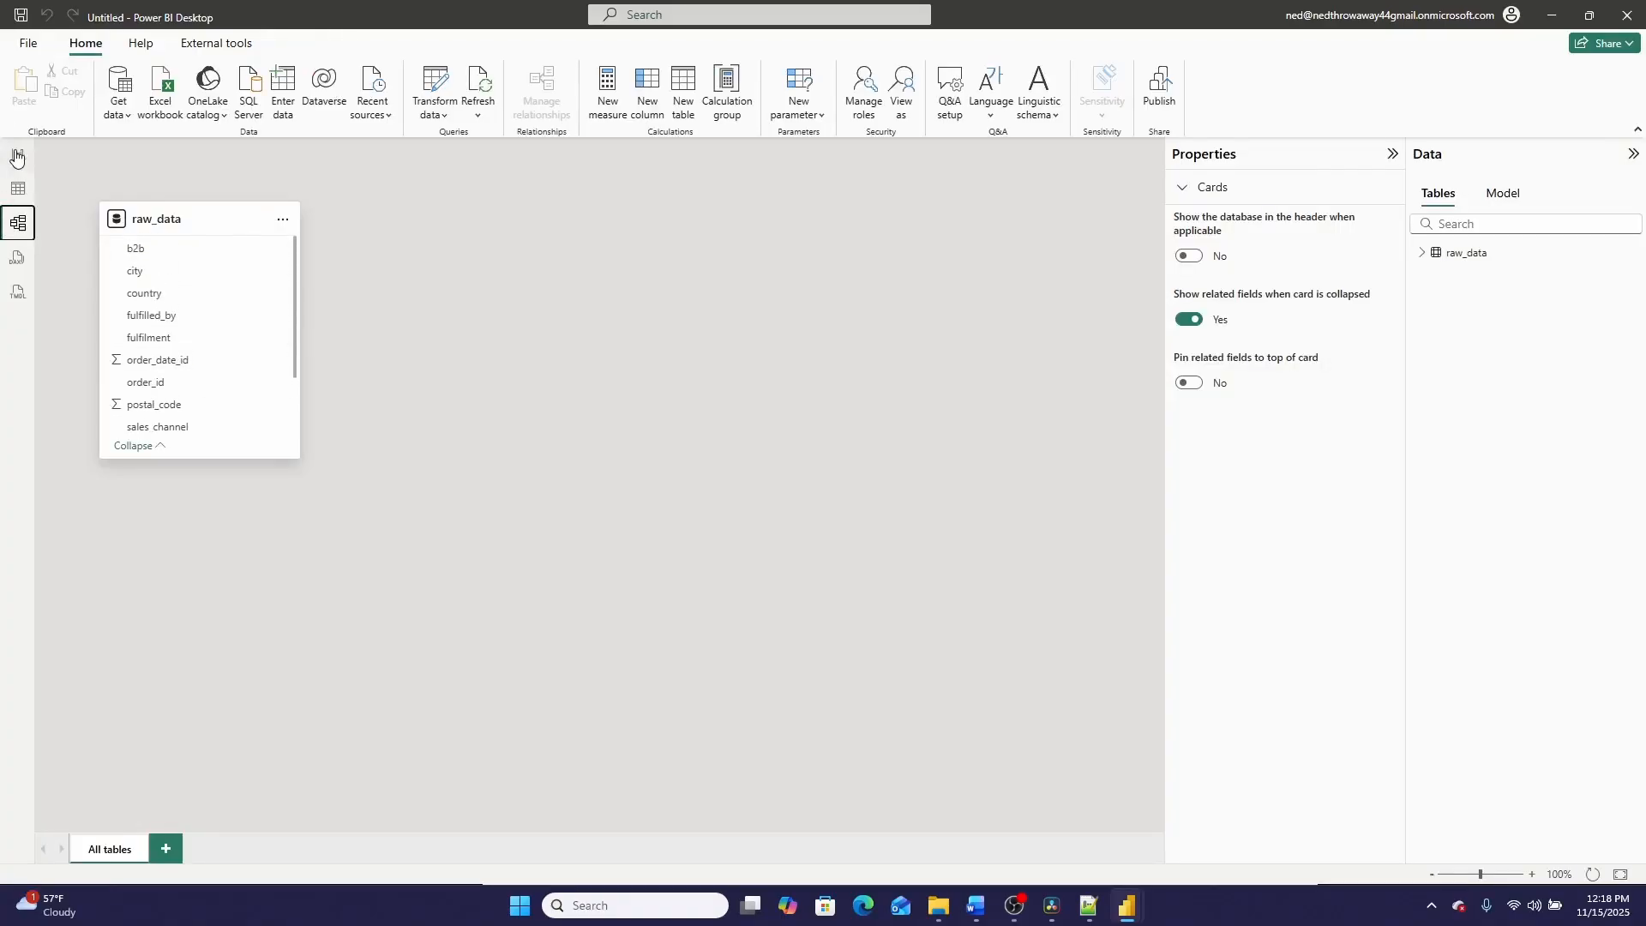
pyautogui.click(16, 158)
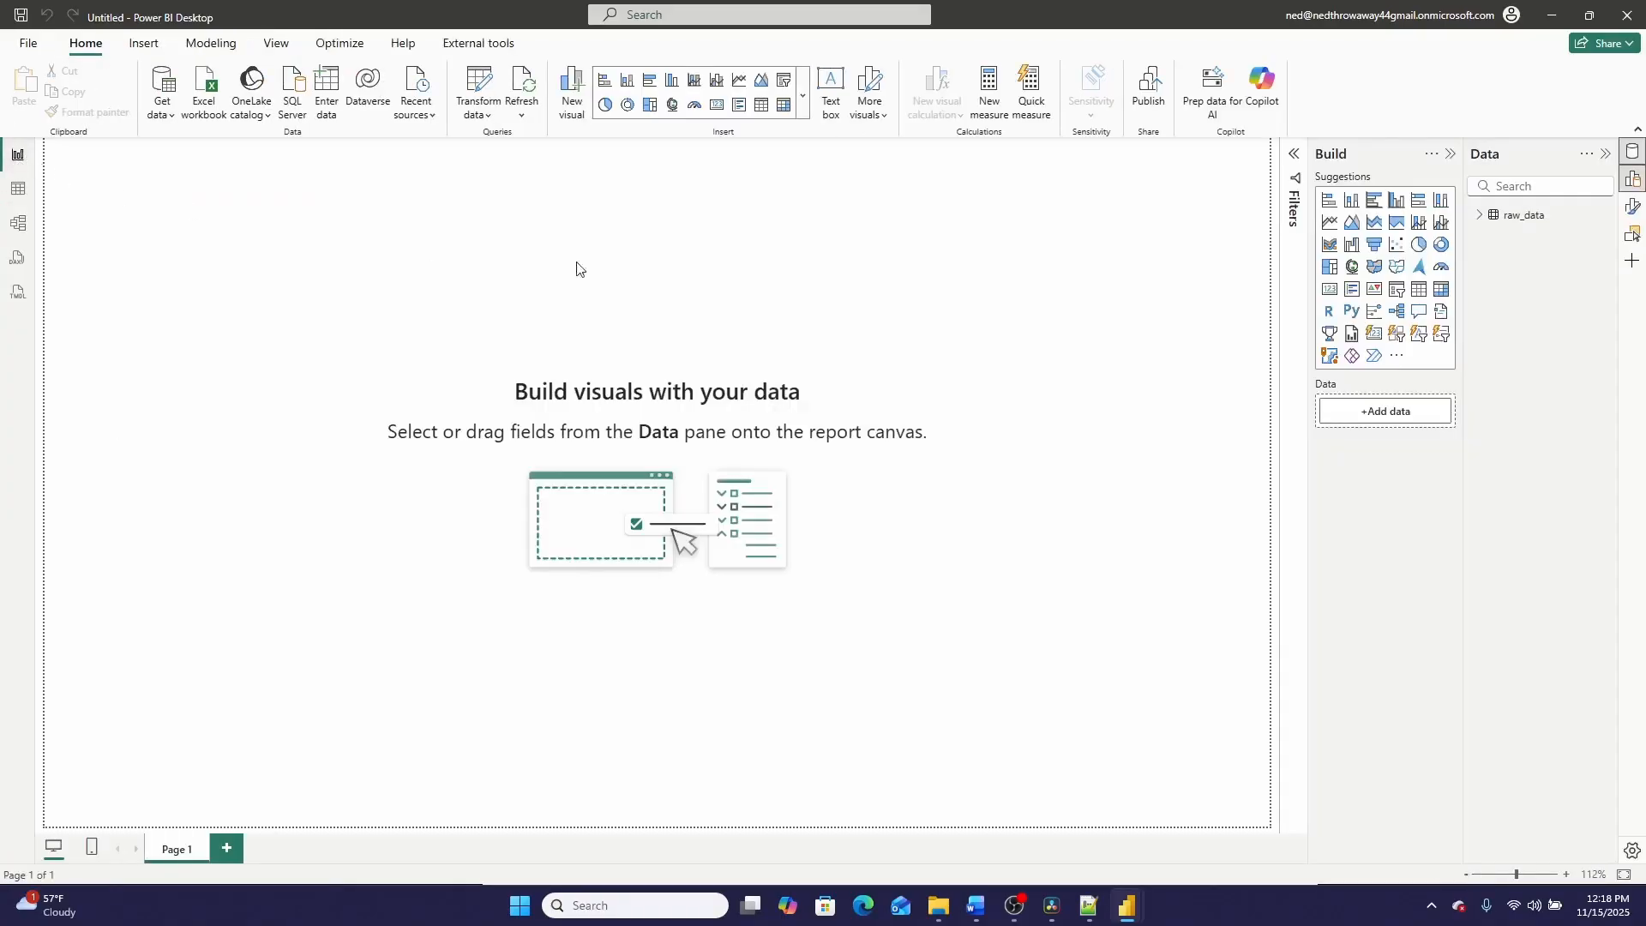
# - Add a table visual with the country field of raw_data and move it away from the page corner
pyautogui.click(1421, 298)
pyautogui.click(1480, 215)
pyautogui.moveTo(1548, 276); pyautogui.dragTo(1383, 413)
pyautogui.moveTo(140, 286); pyautogui.dragTo(326, 370)
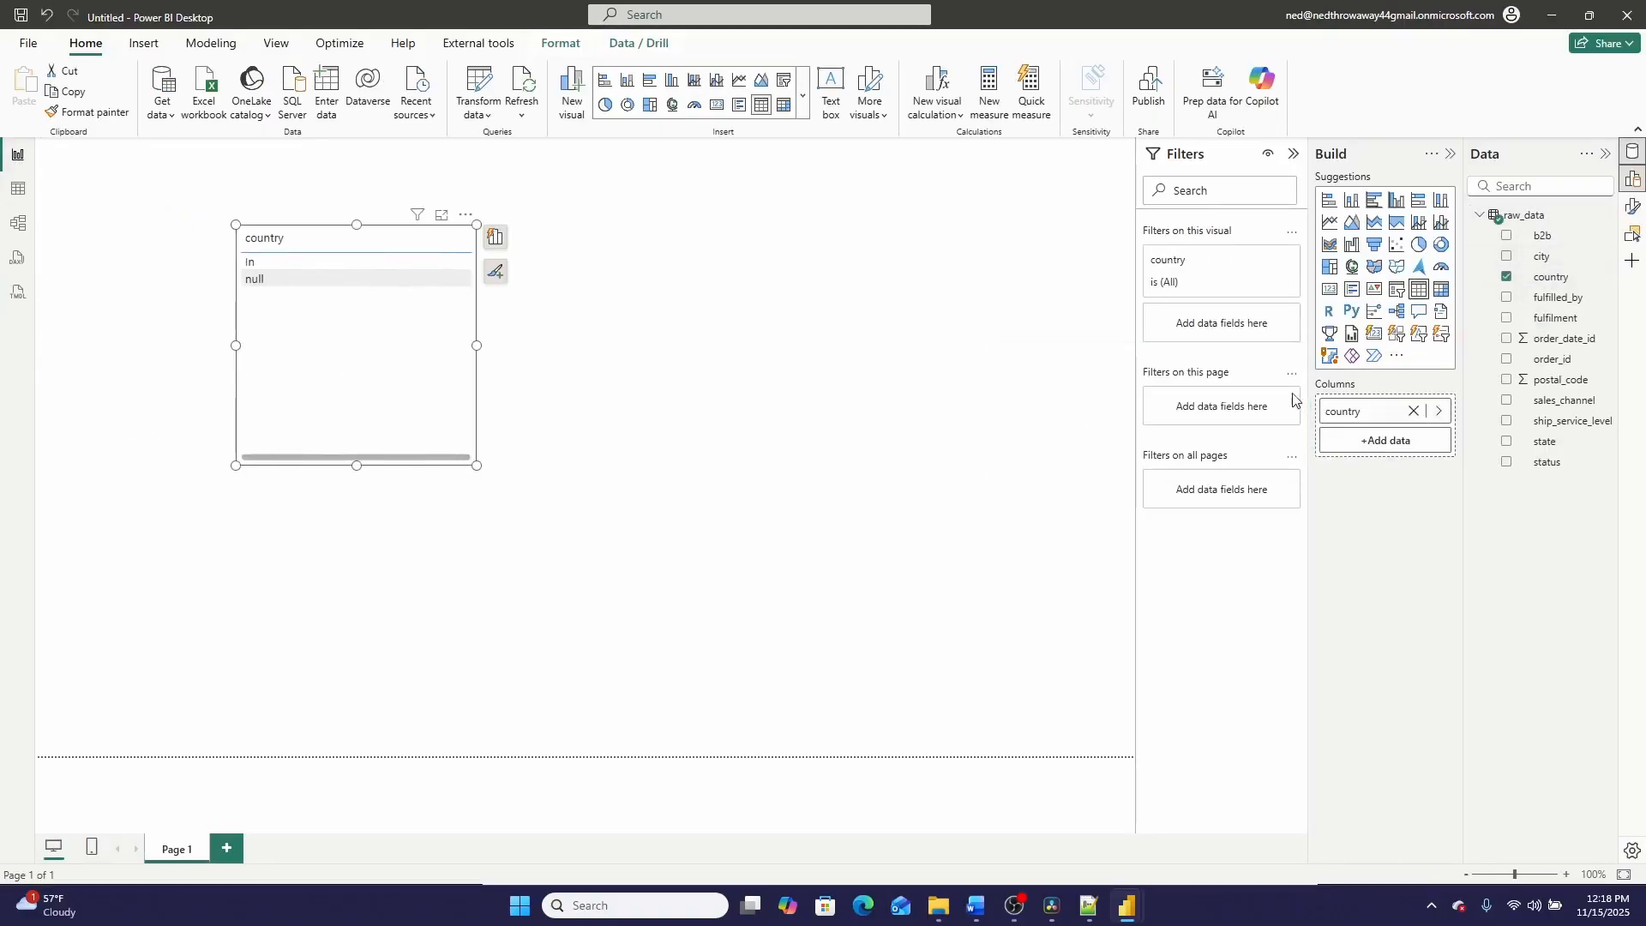
# - Turn off the computer's Wi-Fi and add the fulfilment field to the table visual
pyautogui.click(1526, 907)
pyautogui.click(1371, 585)
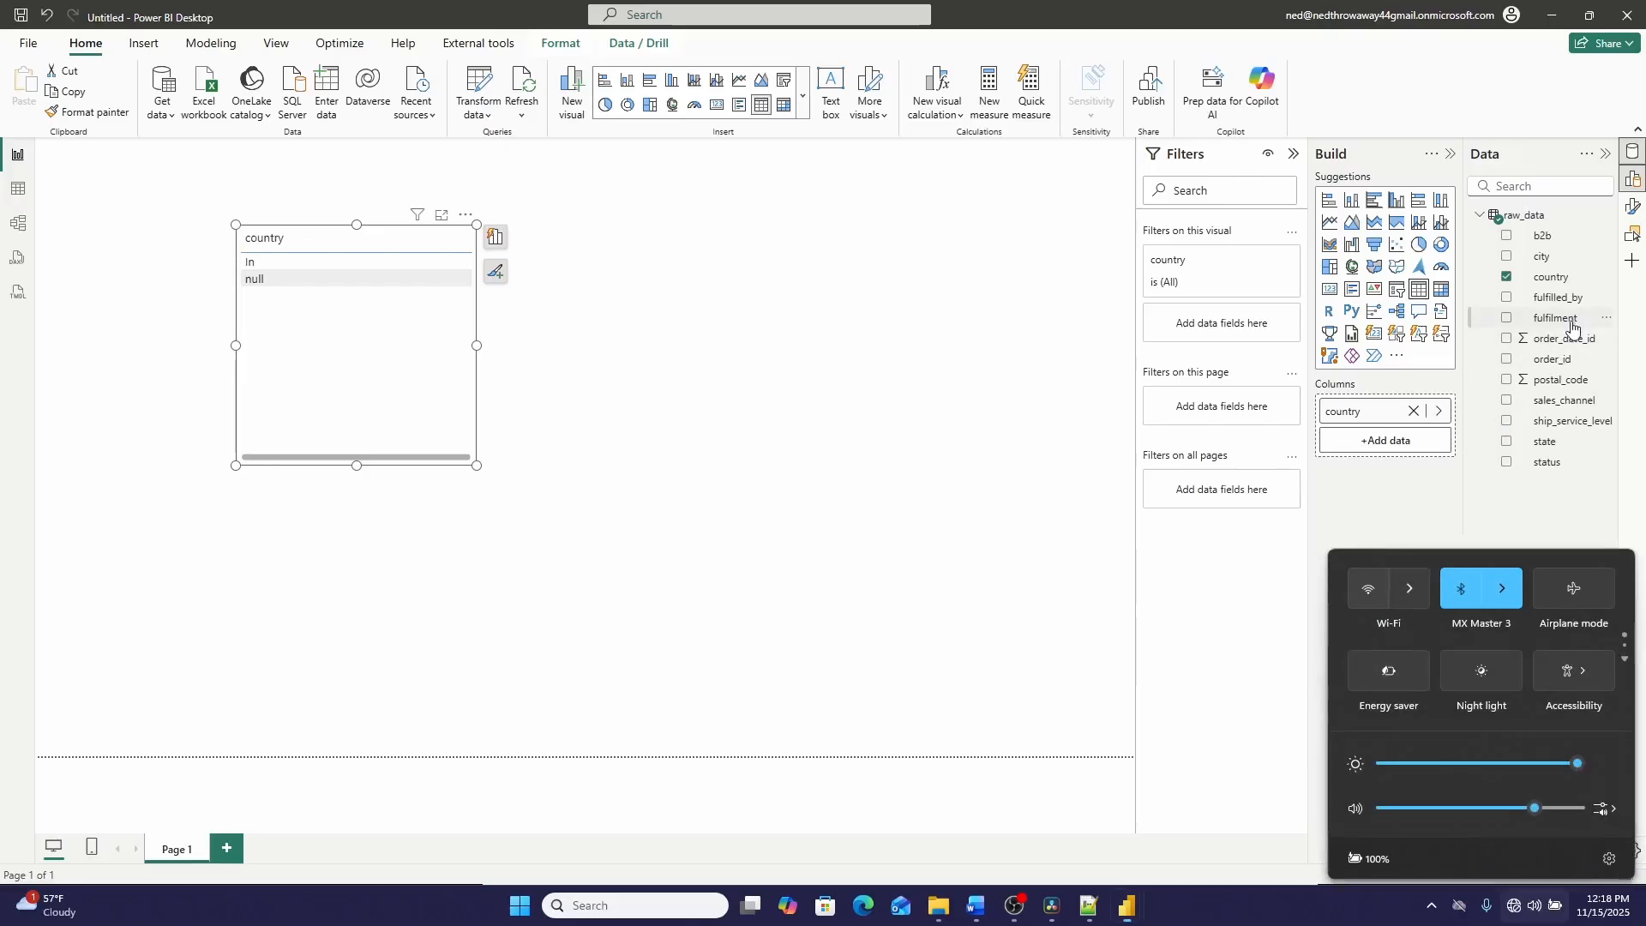
pyautogui.moveTo(1556, 318); pyautogui.dragTo(1384, 456)
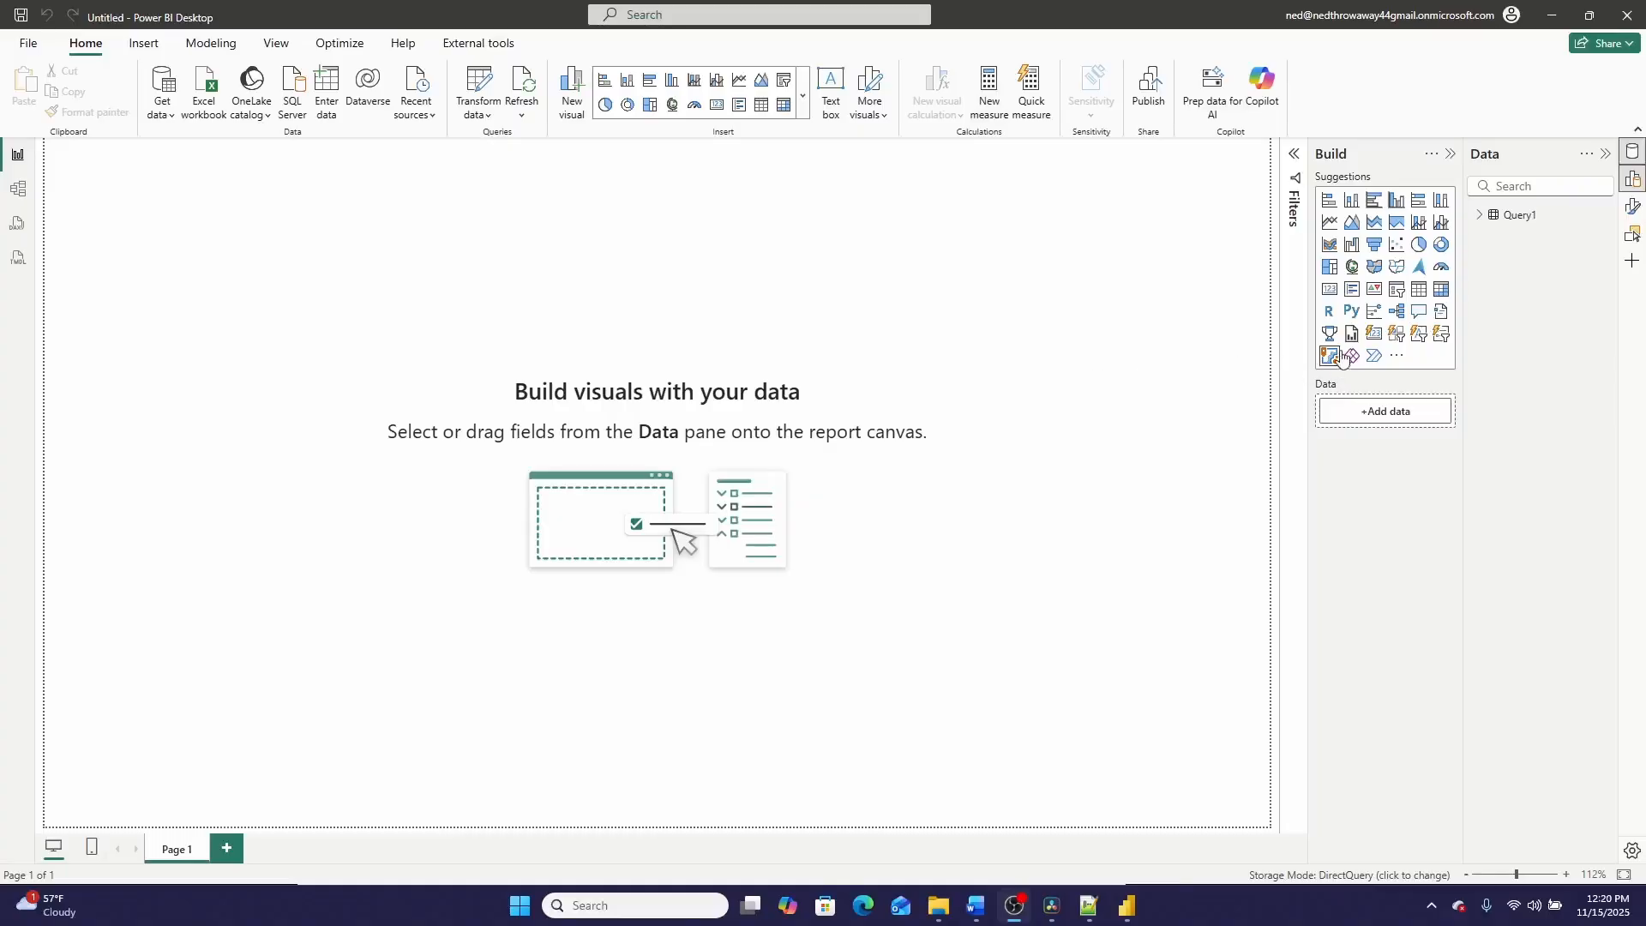
# - Add a table visual to the DirectQuery report and show the city field of Query1 in it
pyautogui.click(1419, 289)
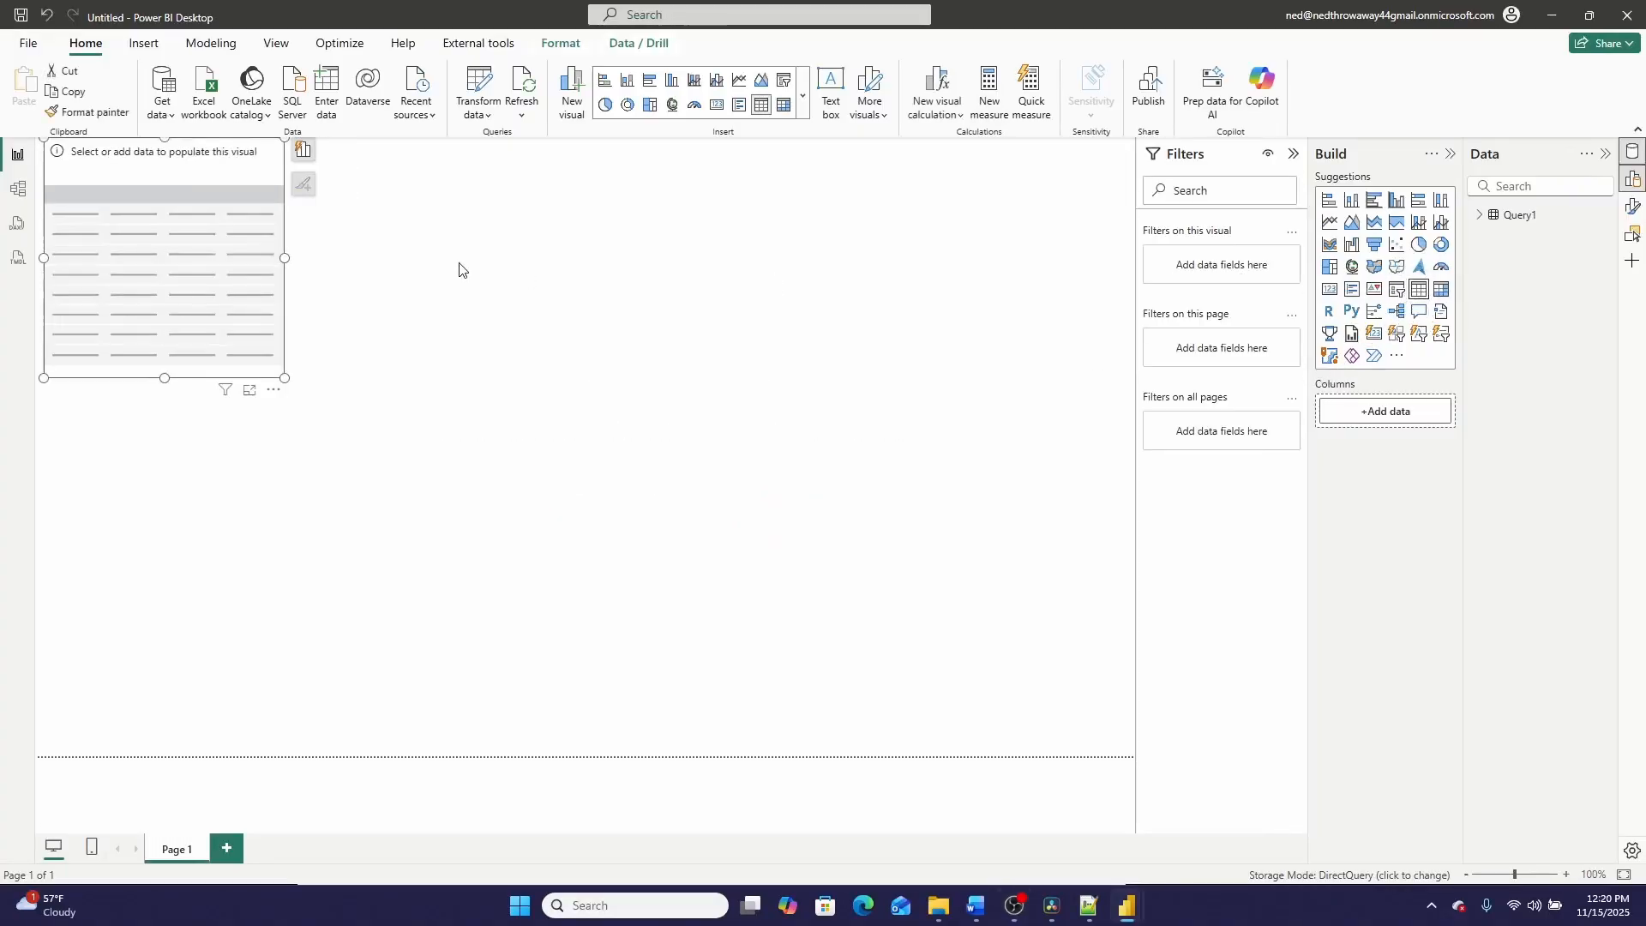
pyautogui.click(1479, 215)
pyautogui.moveTo(1541, 255); pyautogui.dragTo(1406, 420)
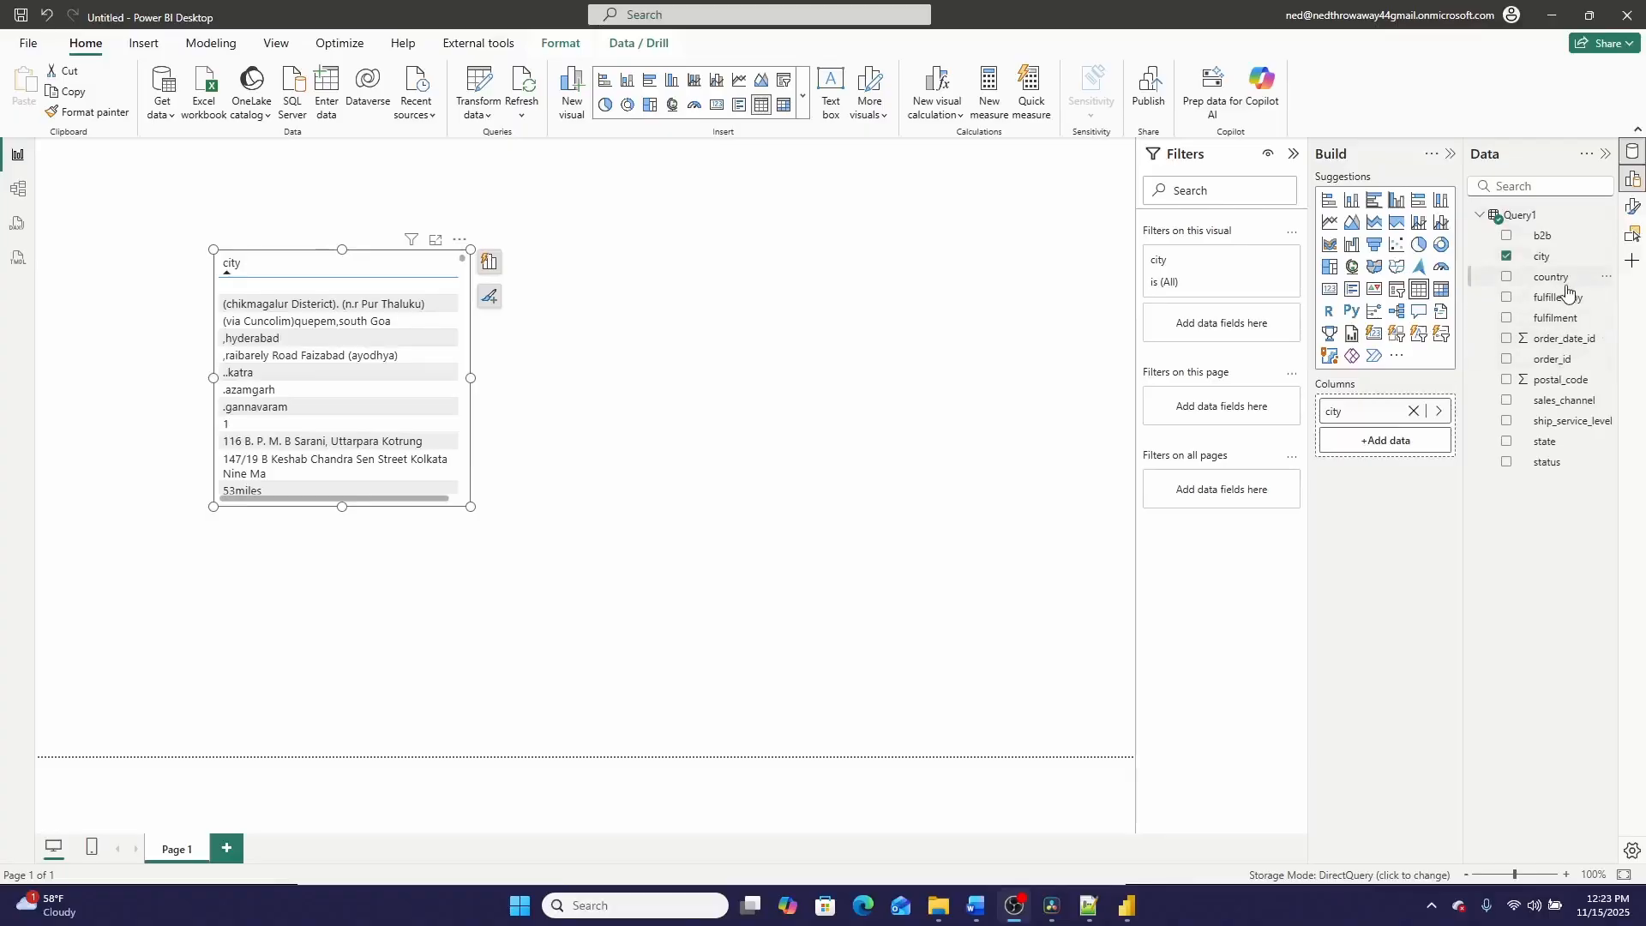
# - Add the country and order_date_id fields to the city table and widen the visual to fit the columns
pyautogui.moveTo(1552, 277); pyautogui.dragTo(1428, 448)
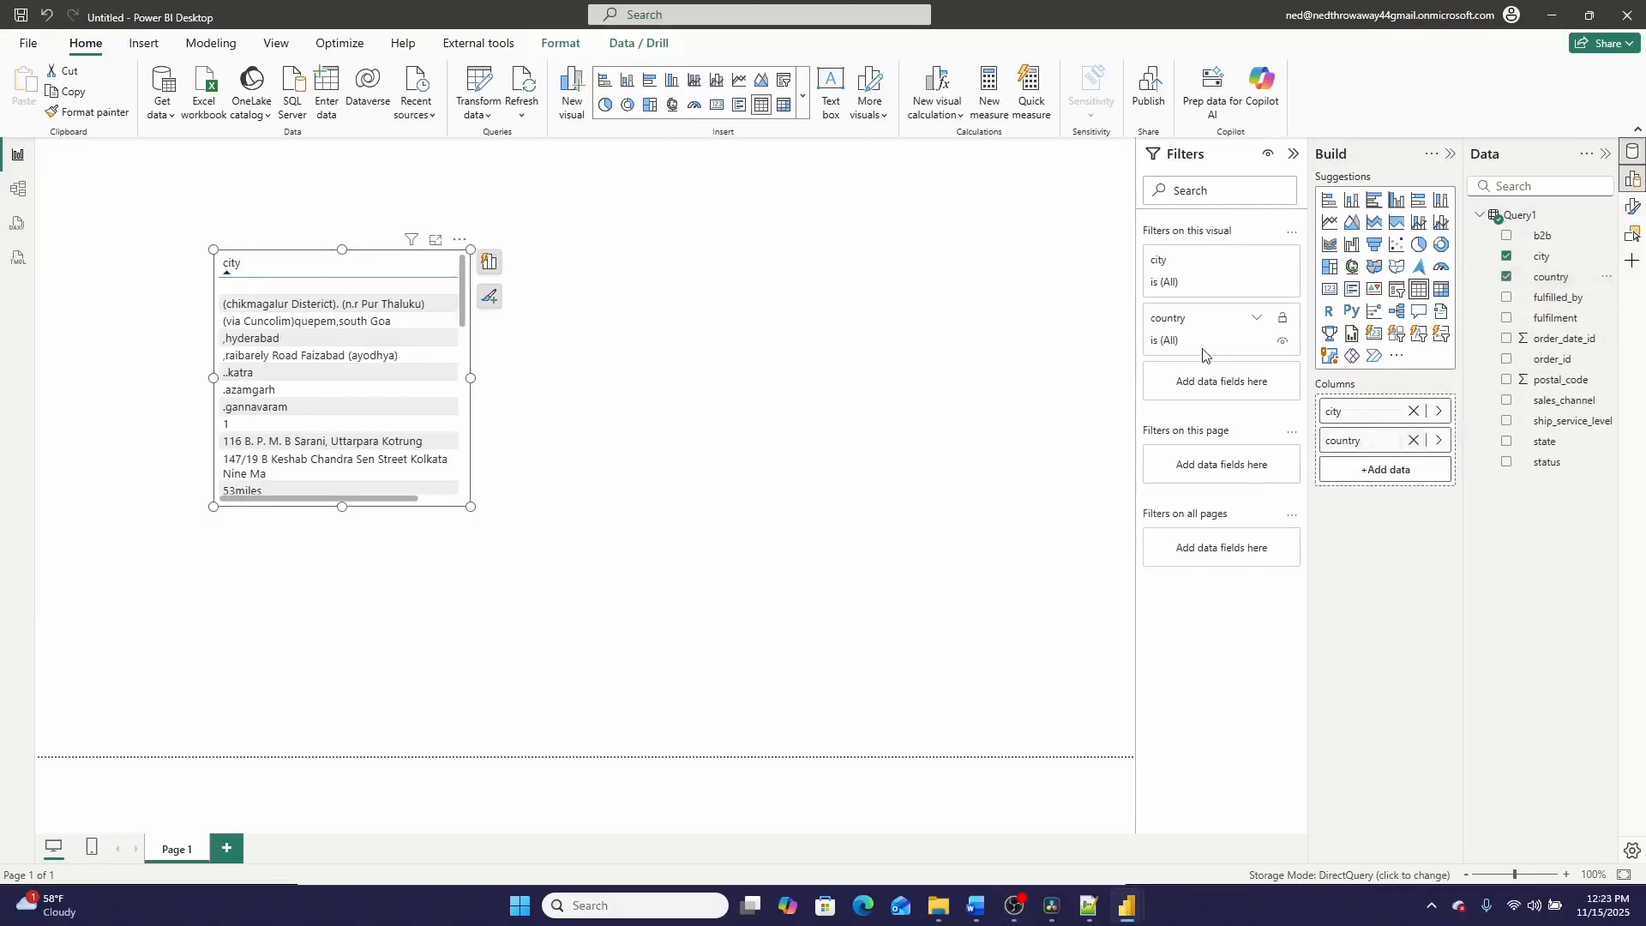
pyautogui.moveTo(470, 377); pyautogui.dragTo(586, 378)
pyautogui.moveTo(1565, 339); pyautogui.dragTo(1411, 482)
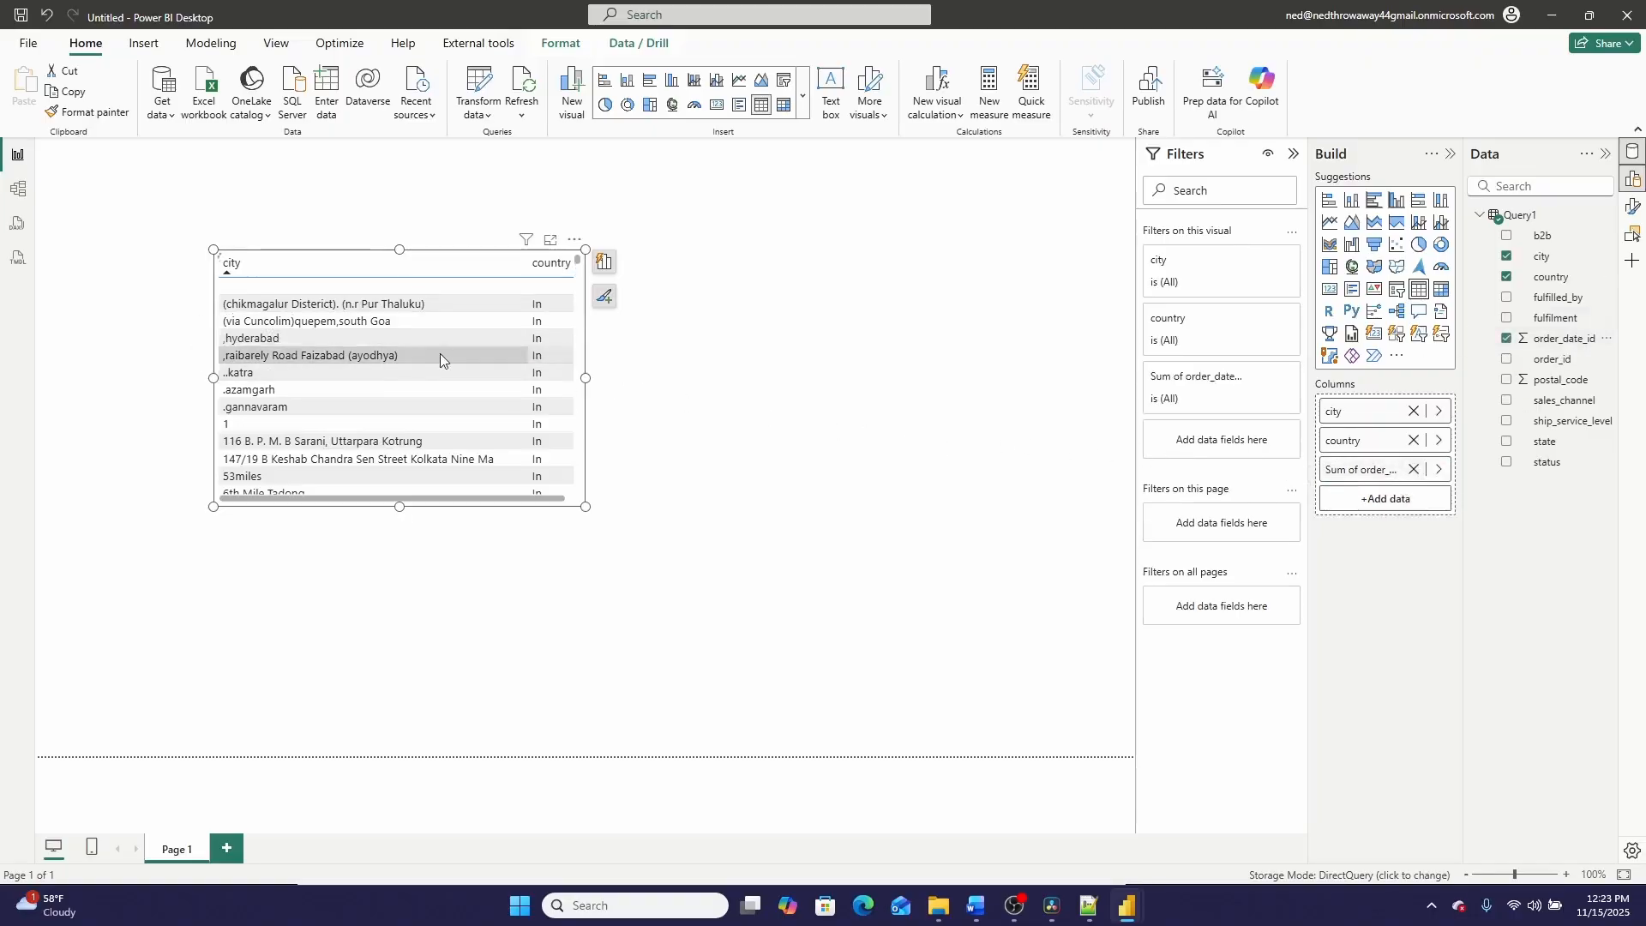
pyautogui.moveTo(588, 378); pyautogui.dragTo(714, 378)
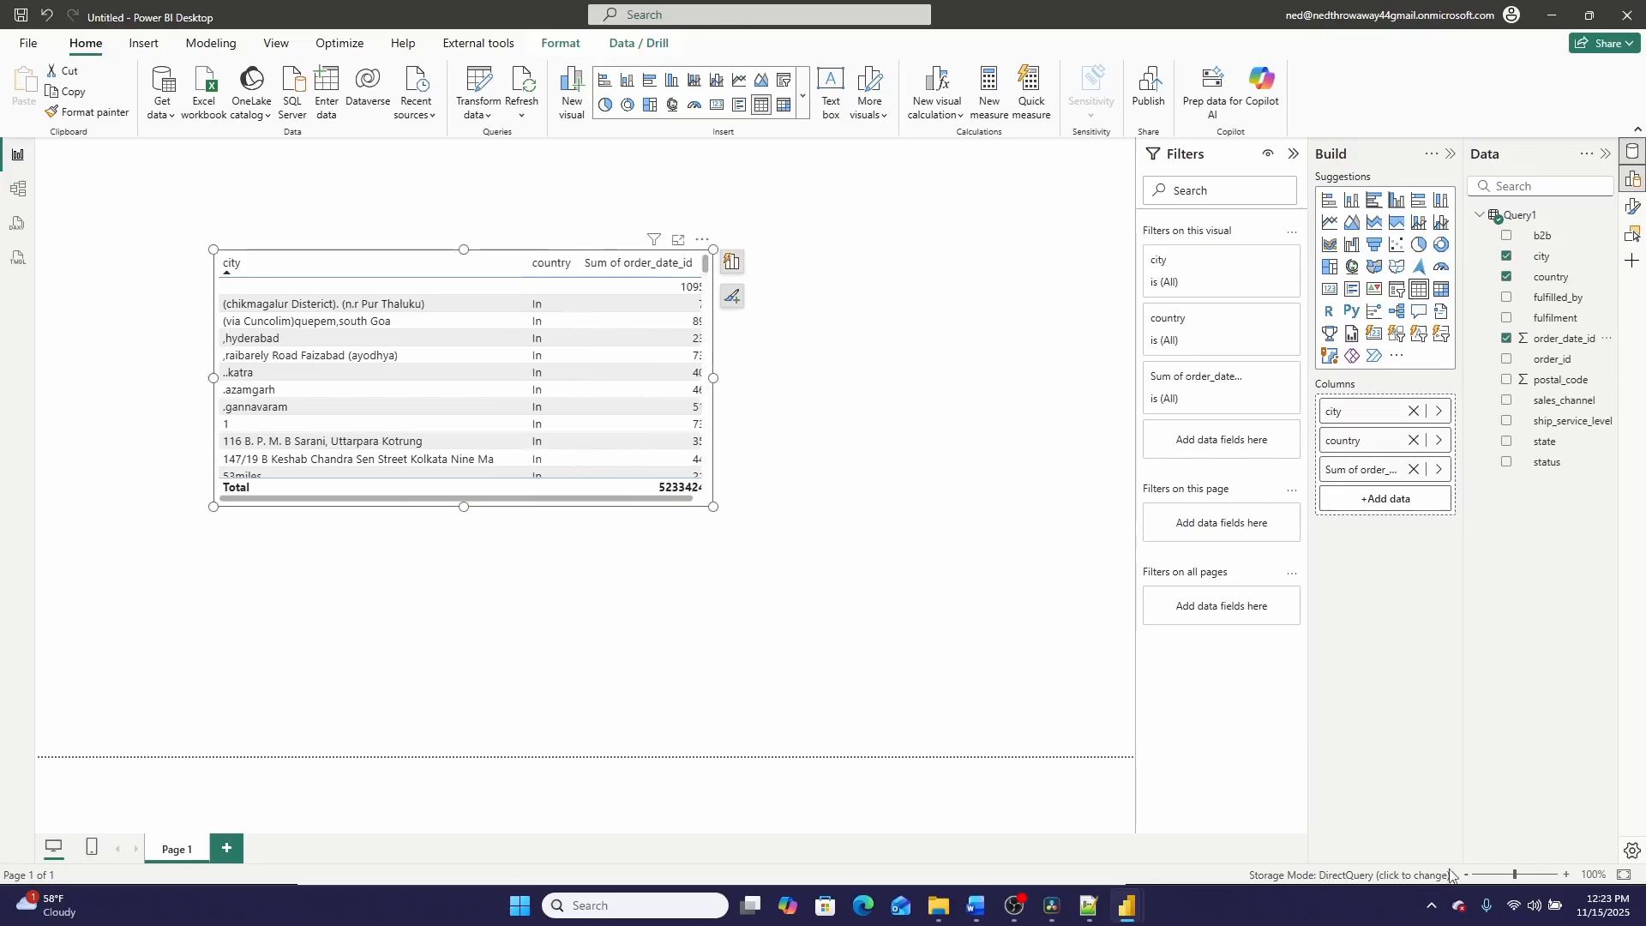
# - Turn off the computer's Wi-Fi, add the order_id field to the DirectQuery table and widen the visual
pyautogui.click(1514, 914)
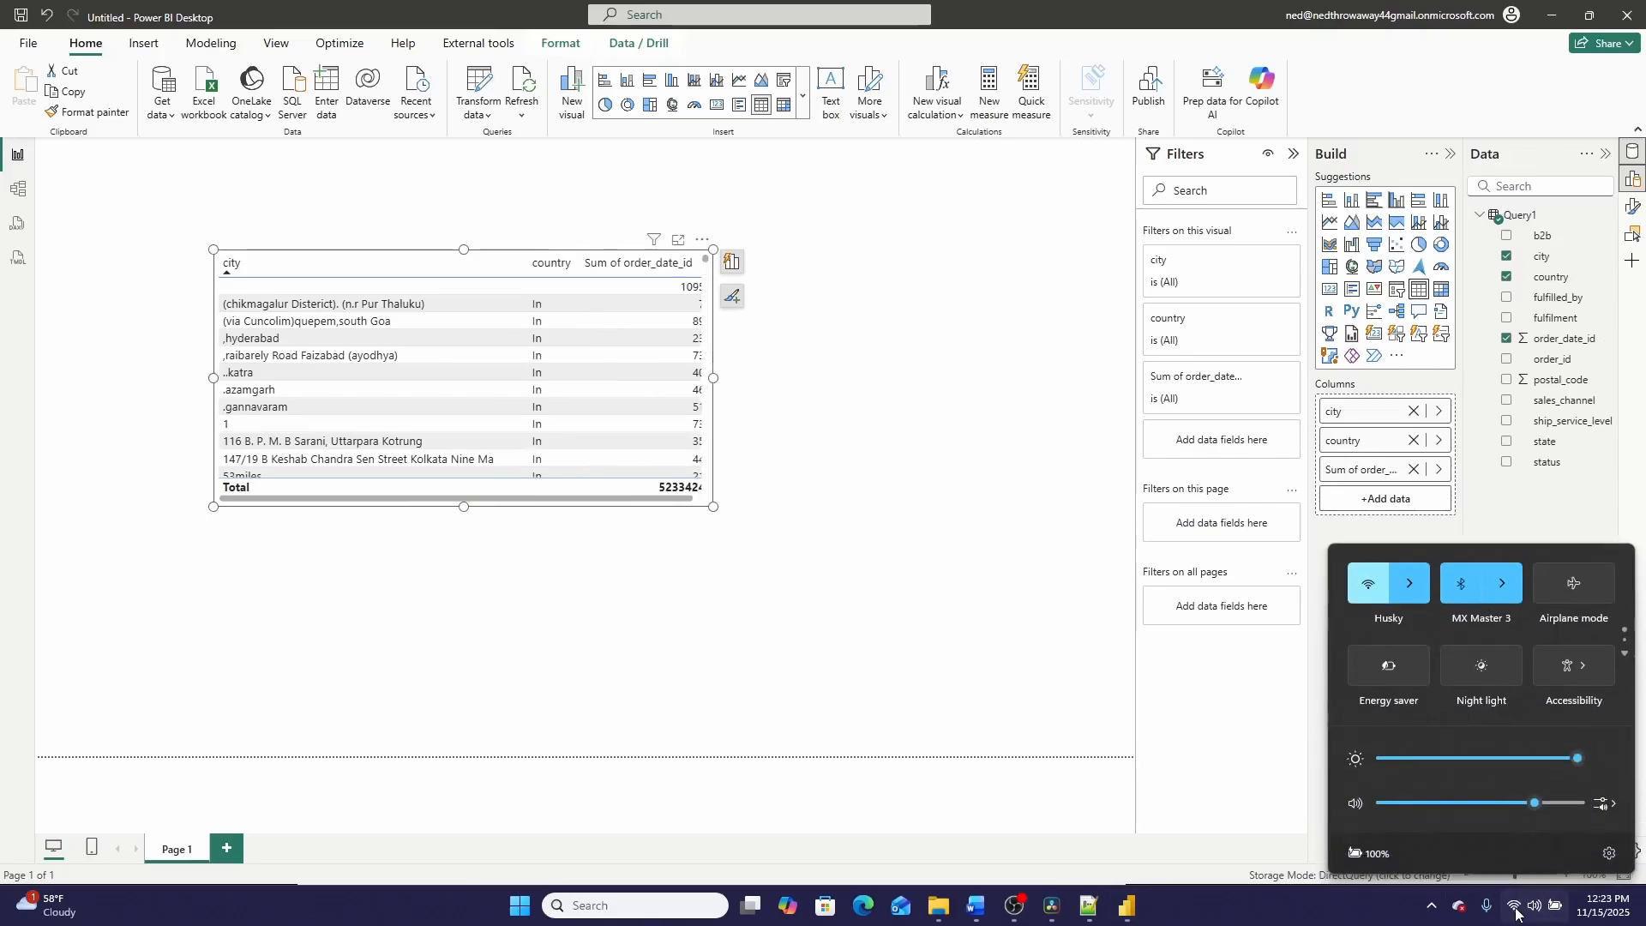
pyautogui.click(1361, 589)
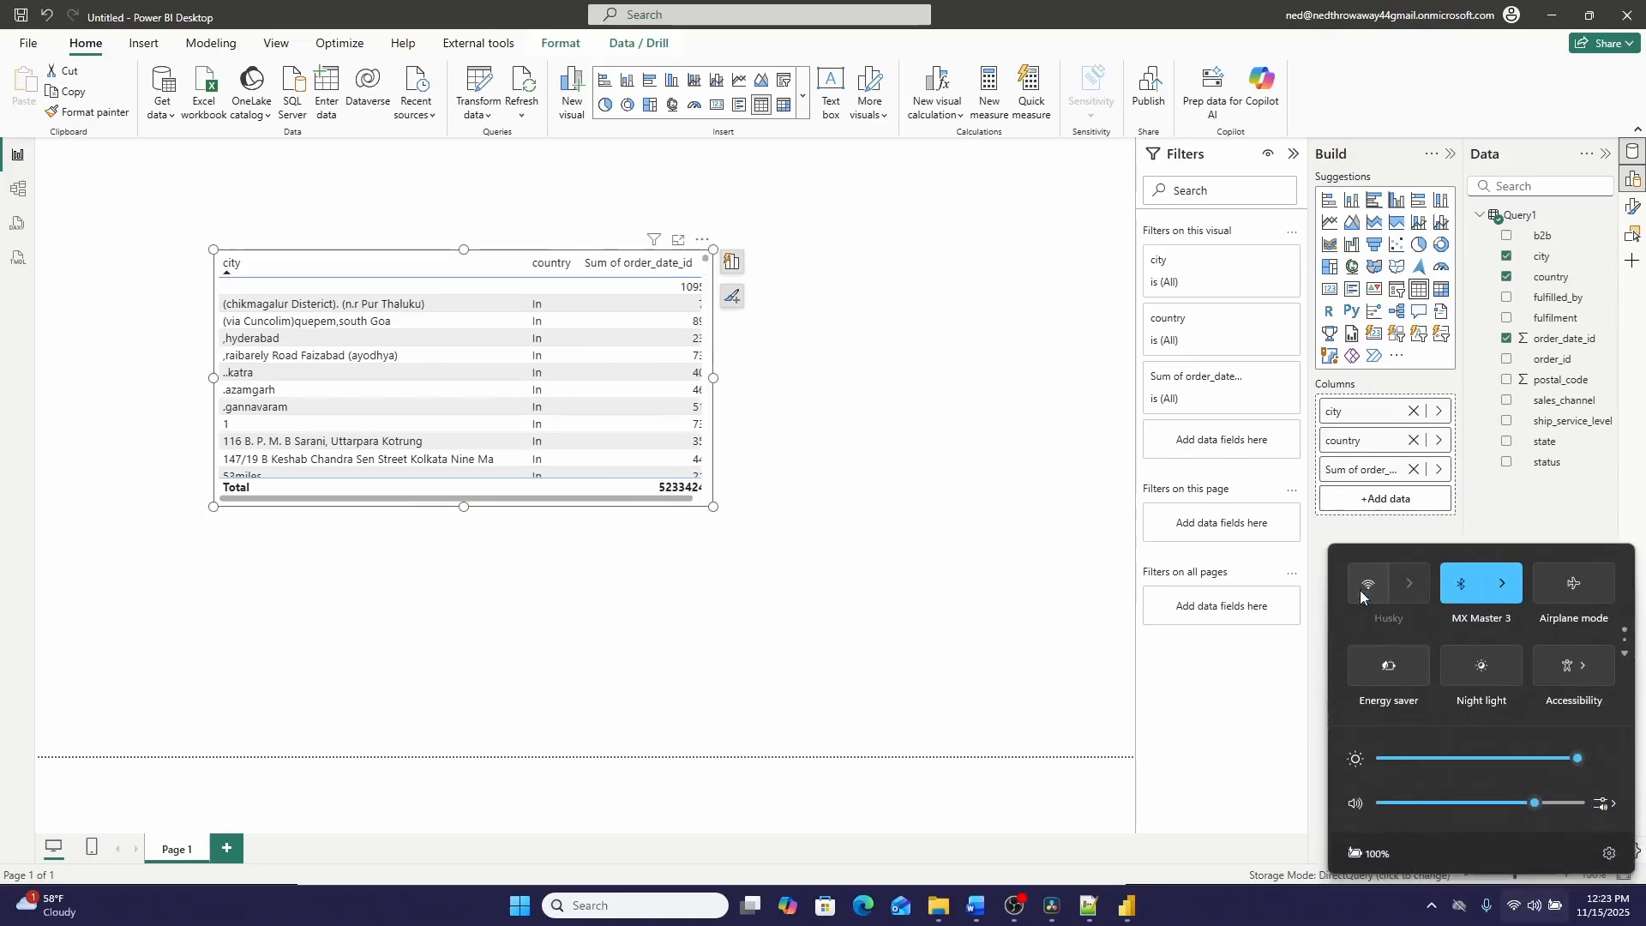
pyautogui.click(1220, 698)
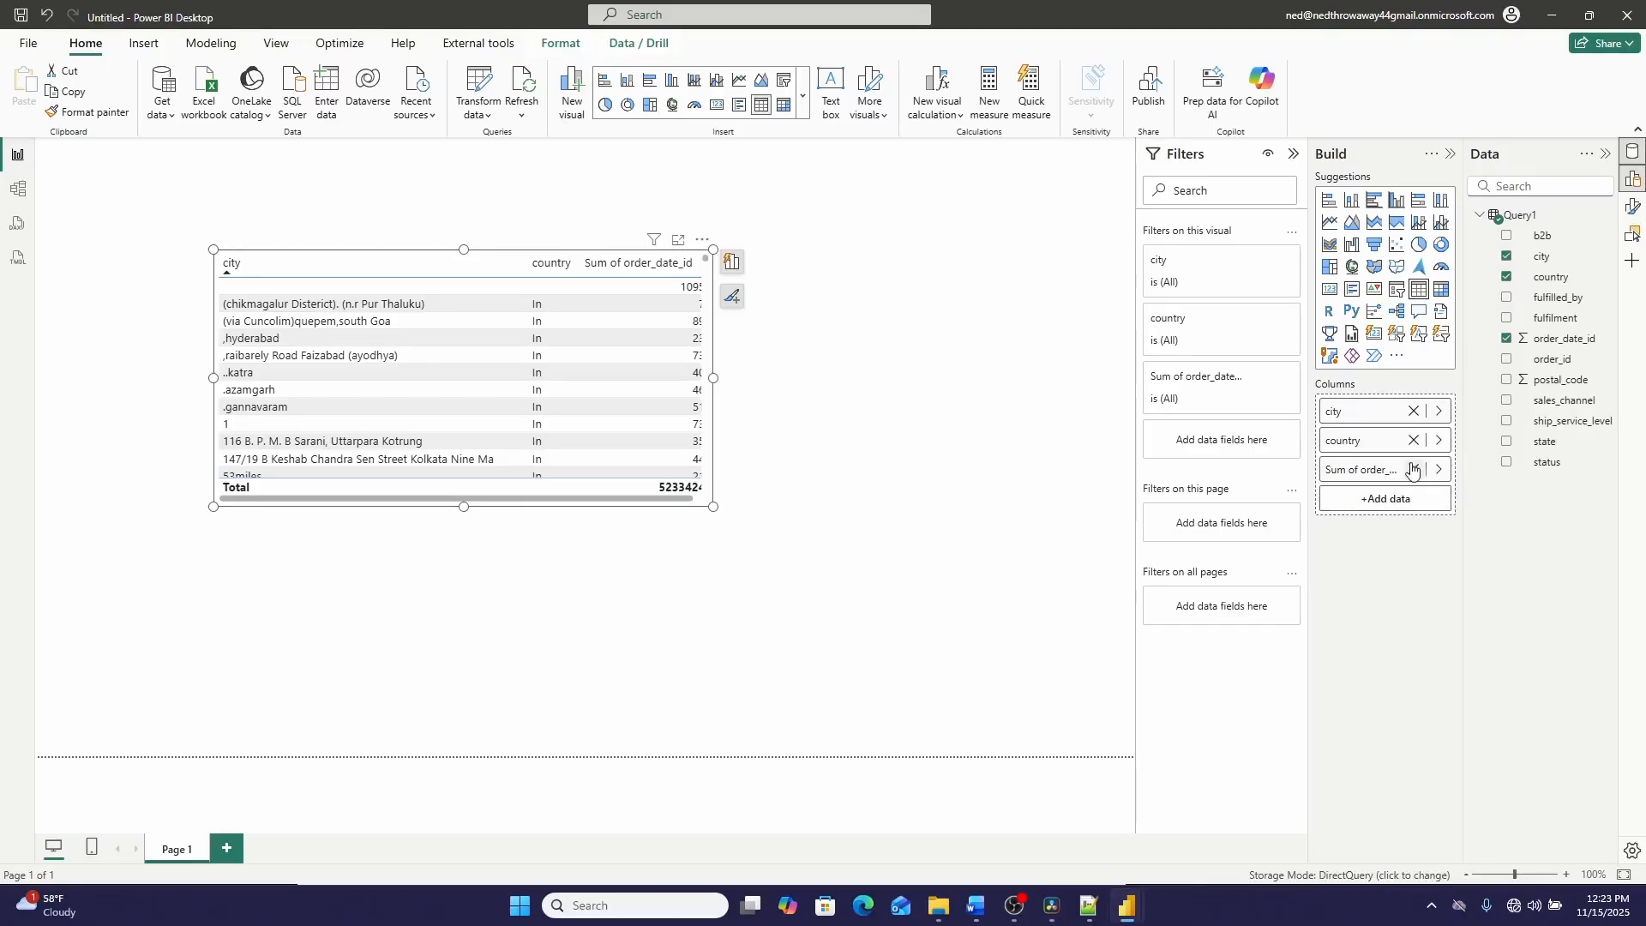
pyautogui.moveTo(1583, 360); pyautogui.dragTo(1436, 501)
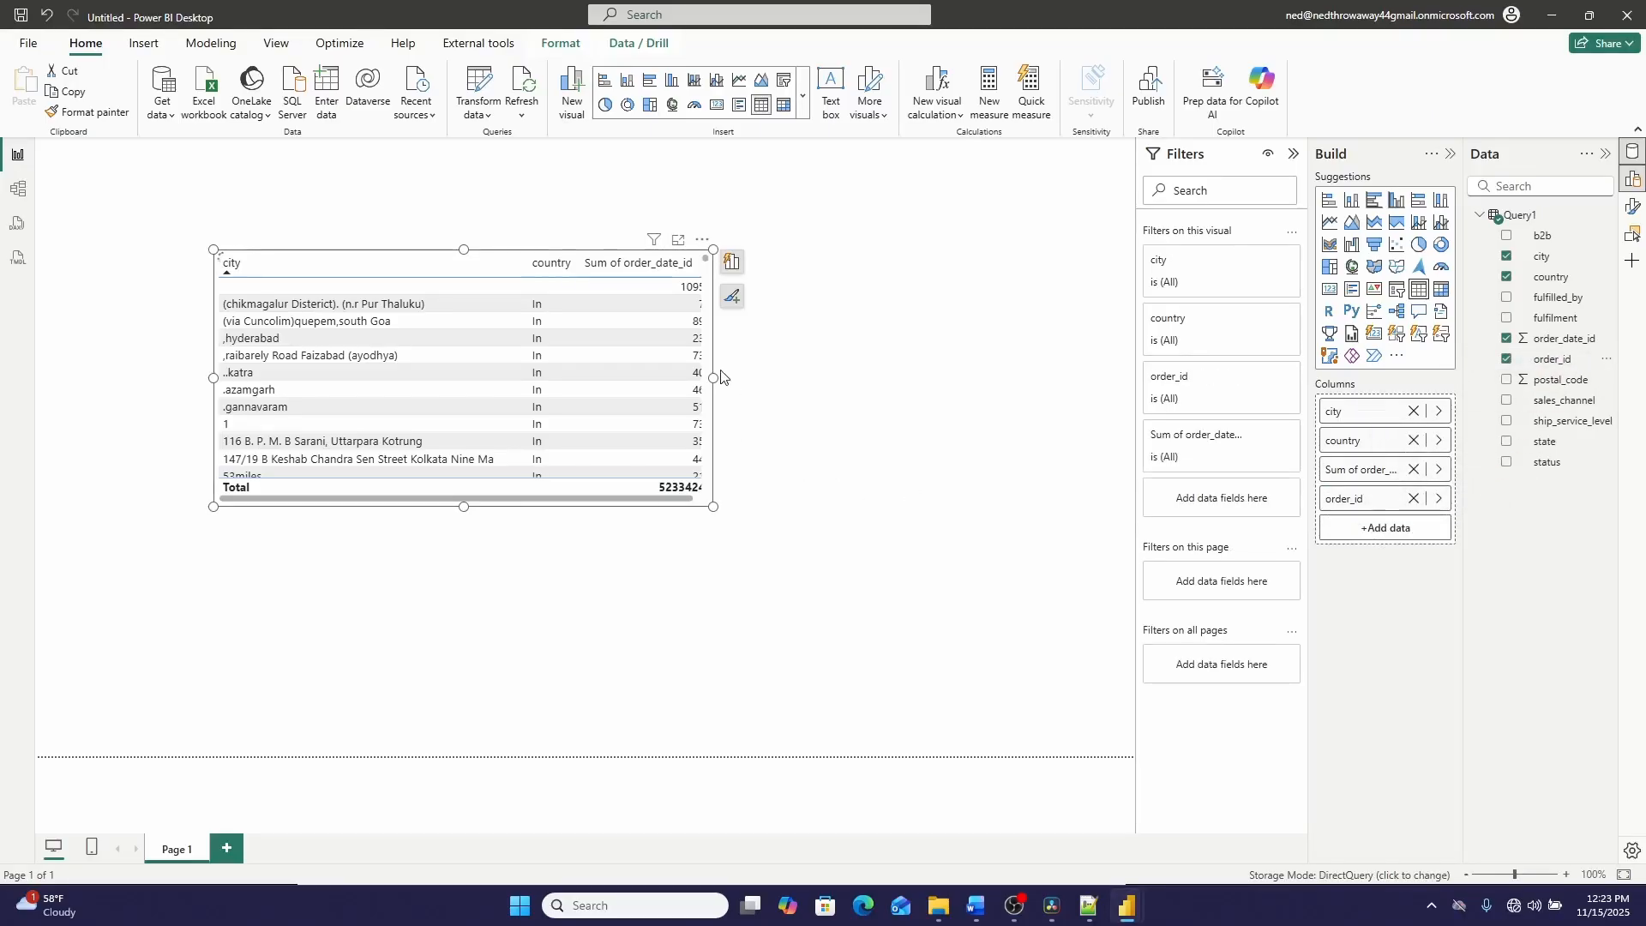
pyautogui.moveTo(714, 378); pyautogui.dragTo(823, 382)
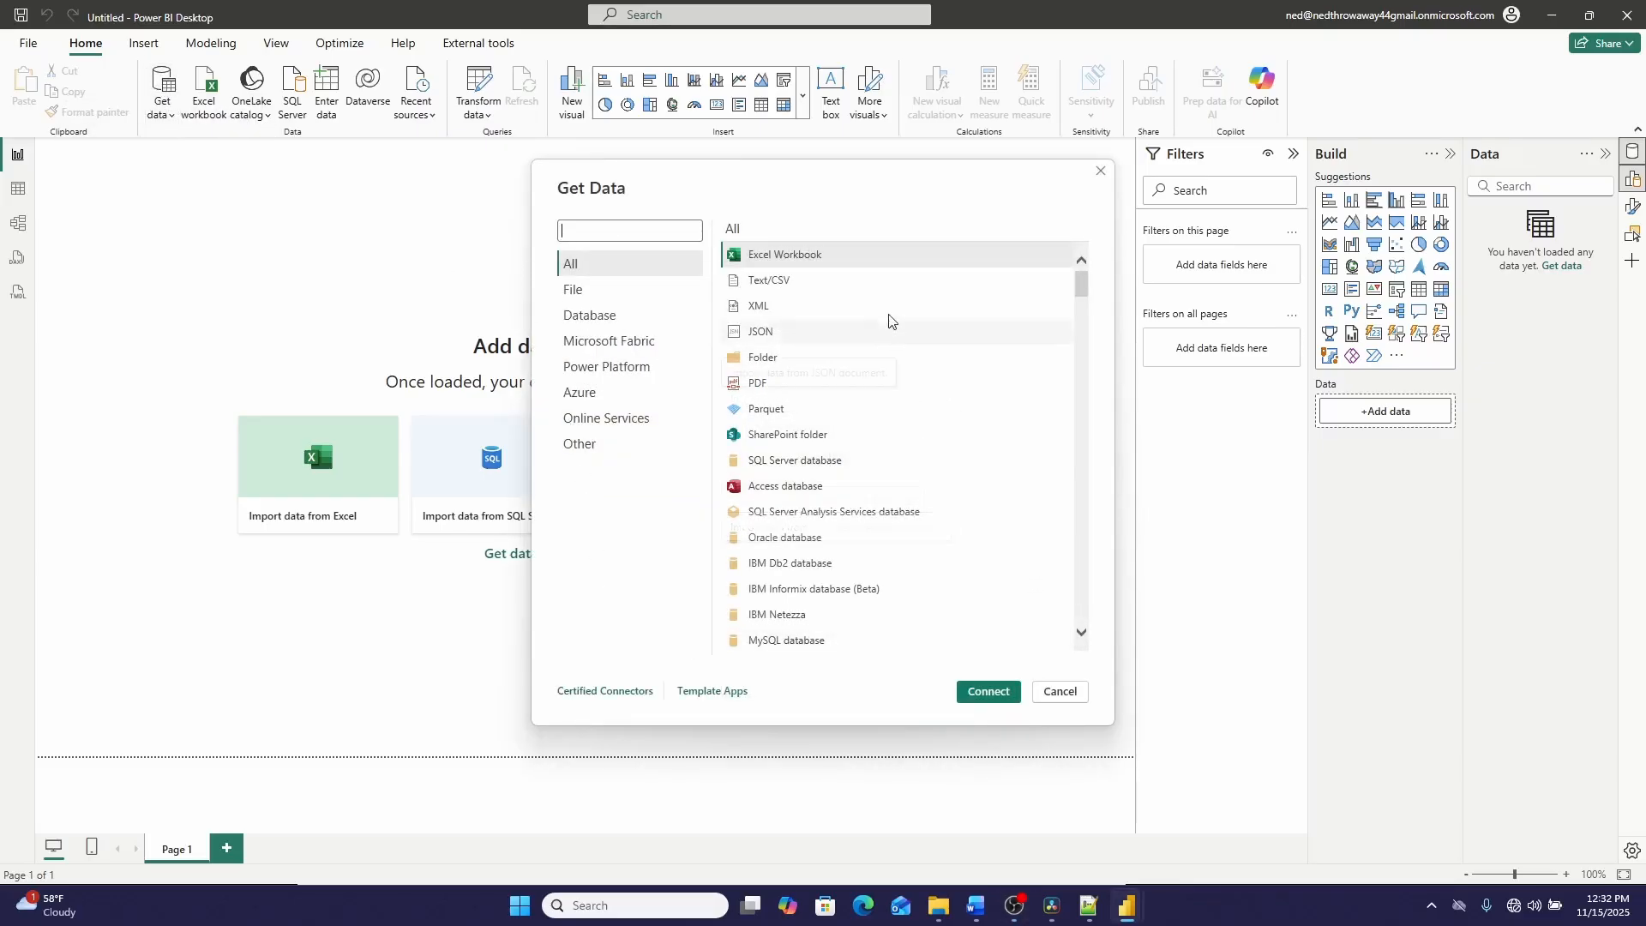
# - Examine the available data connectors by category: File, Database, Microsoft Fabric, Power Platform, Azure, Online Services and Other
pyautogui.click(599, 290)
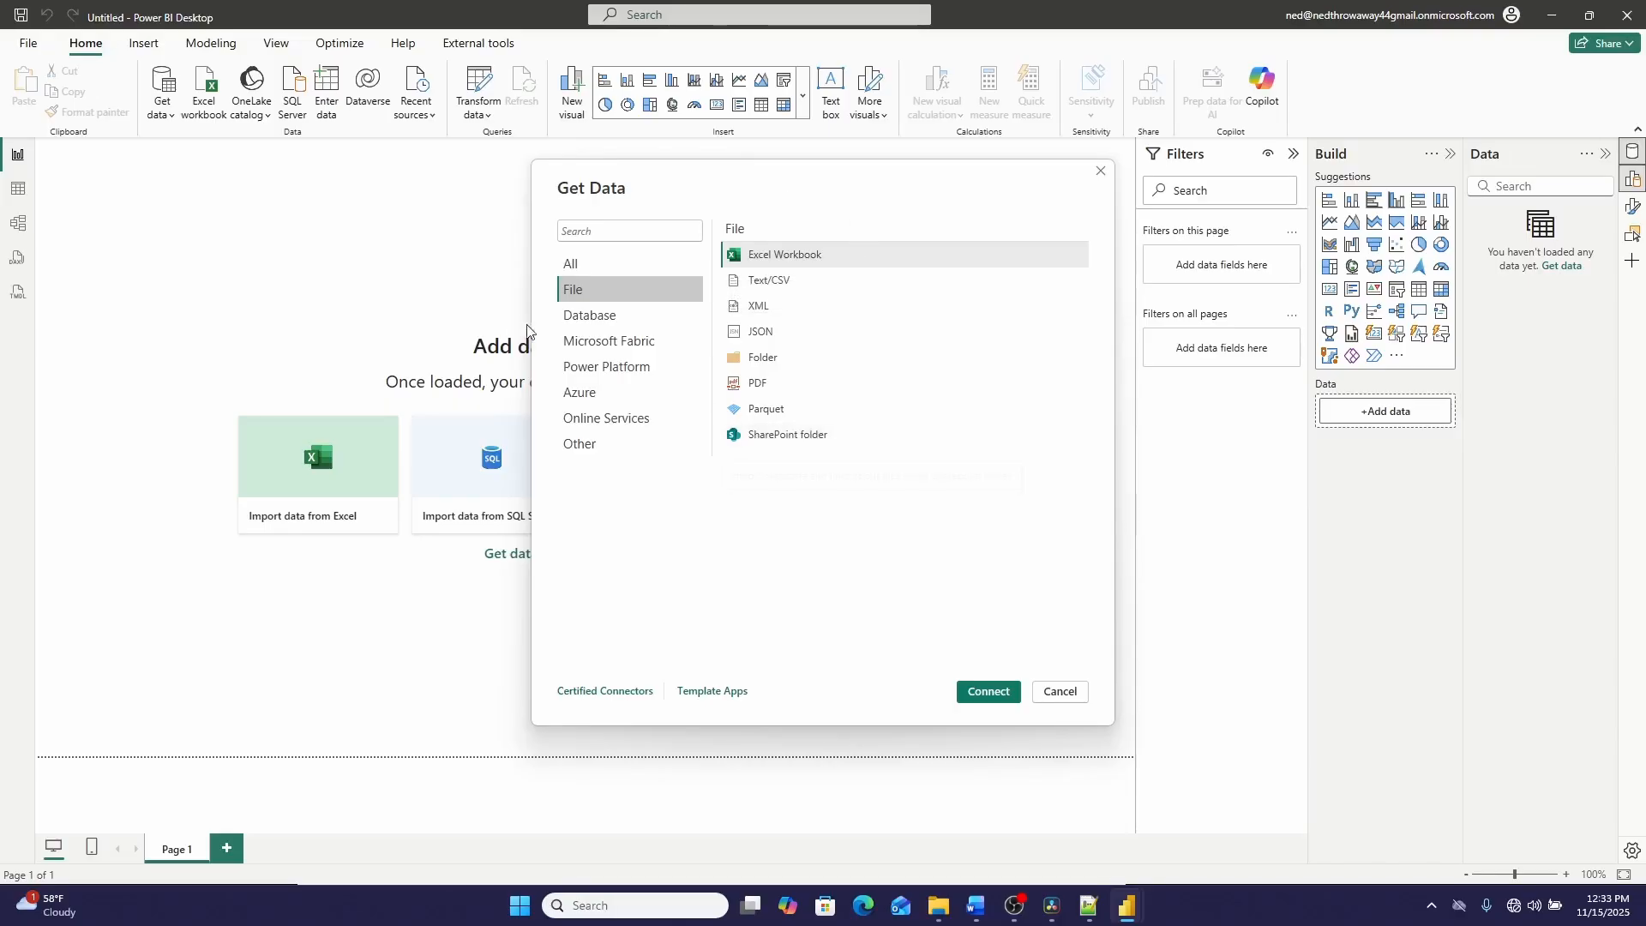
pyautogui.click(591, 317)
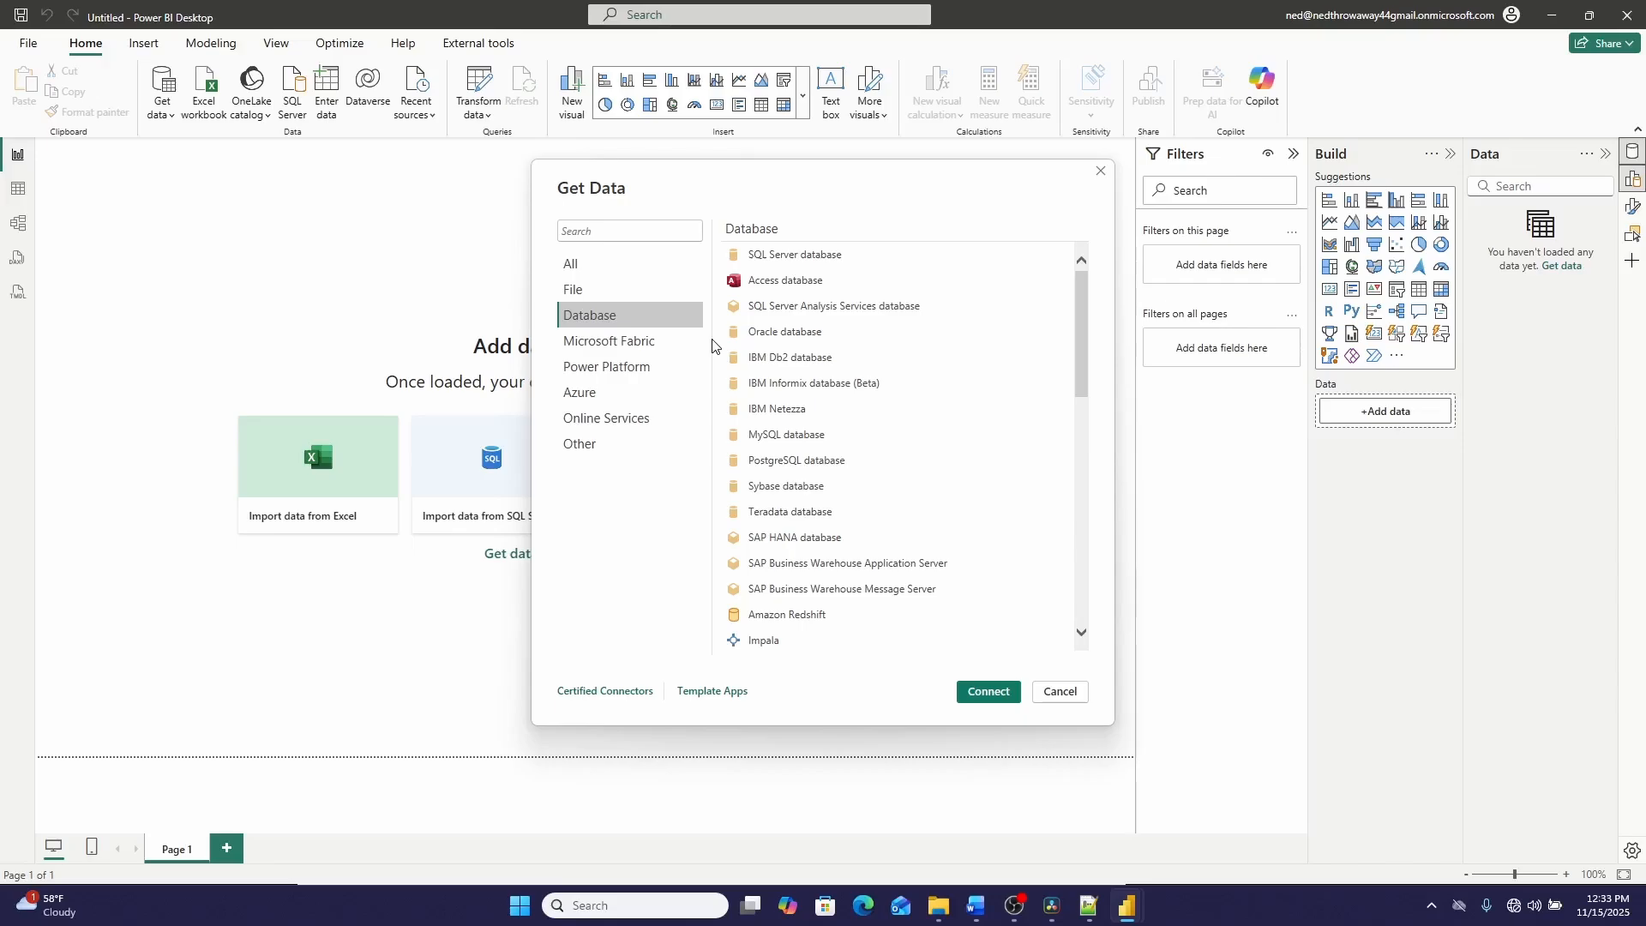
pyautogui.click(663, 341)
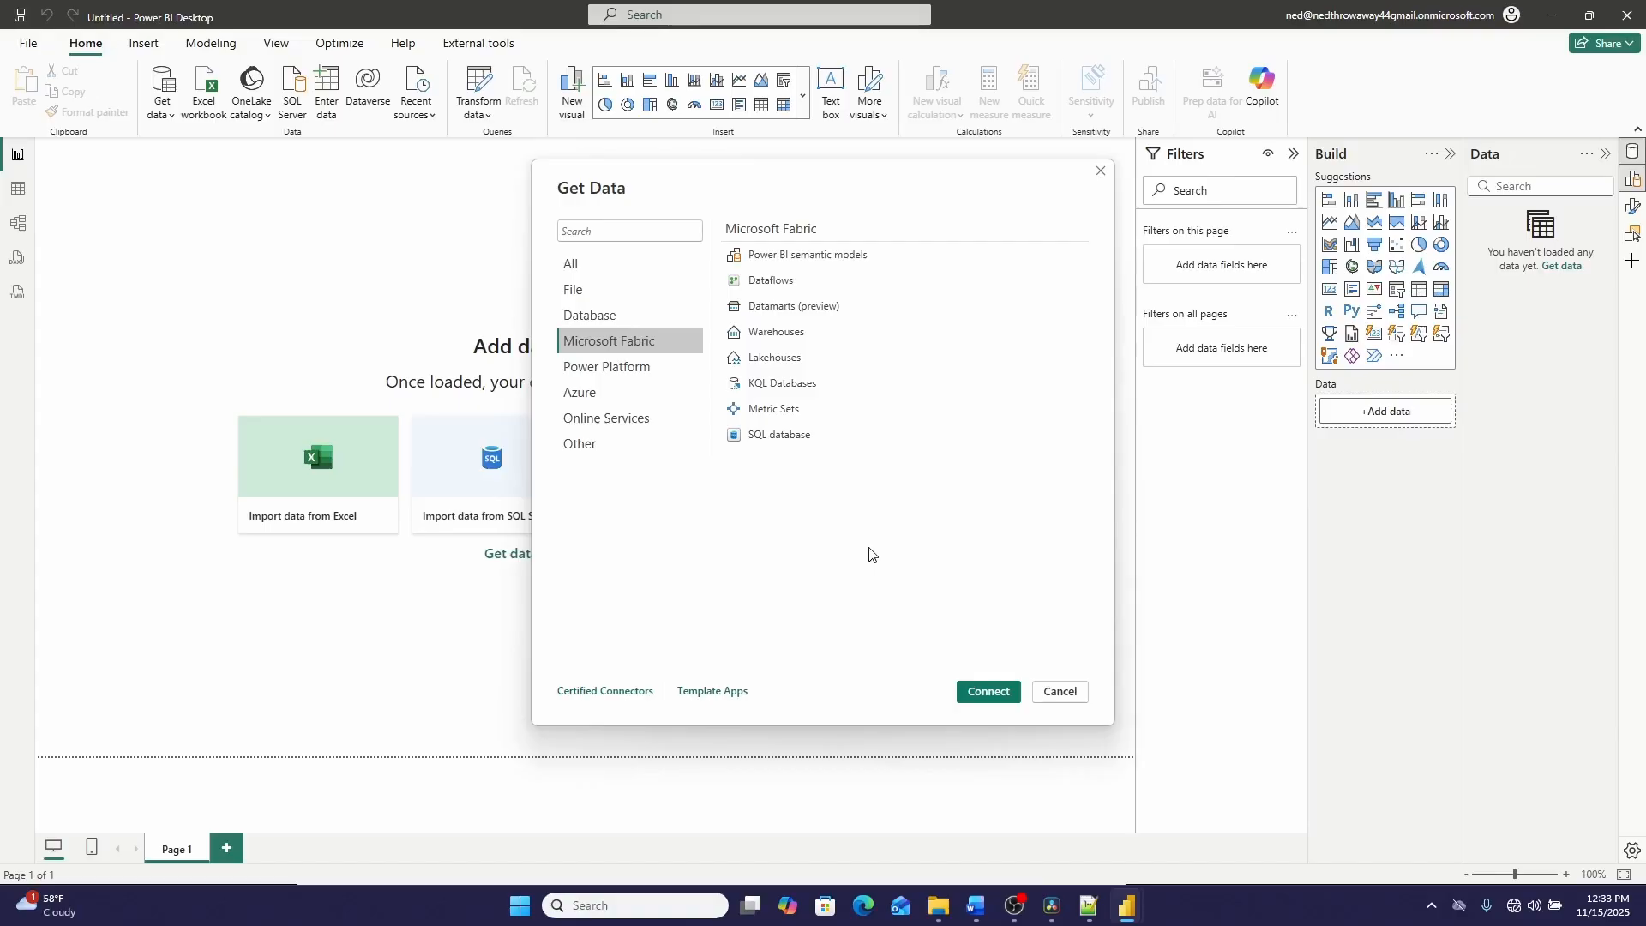
pyautogui.click(656, 369)
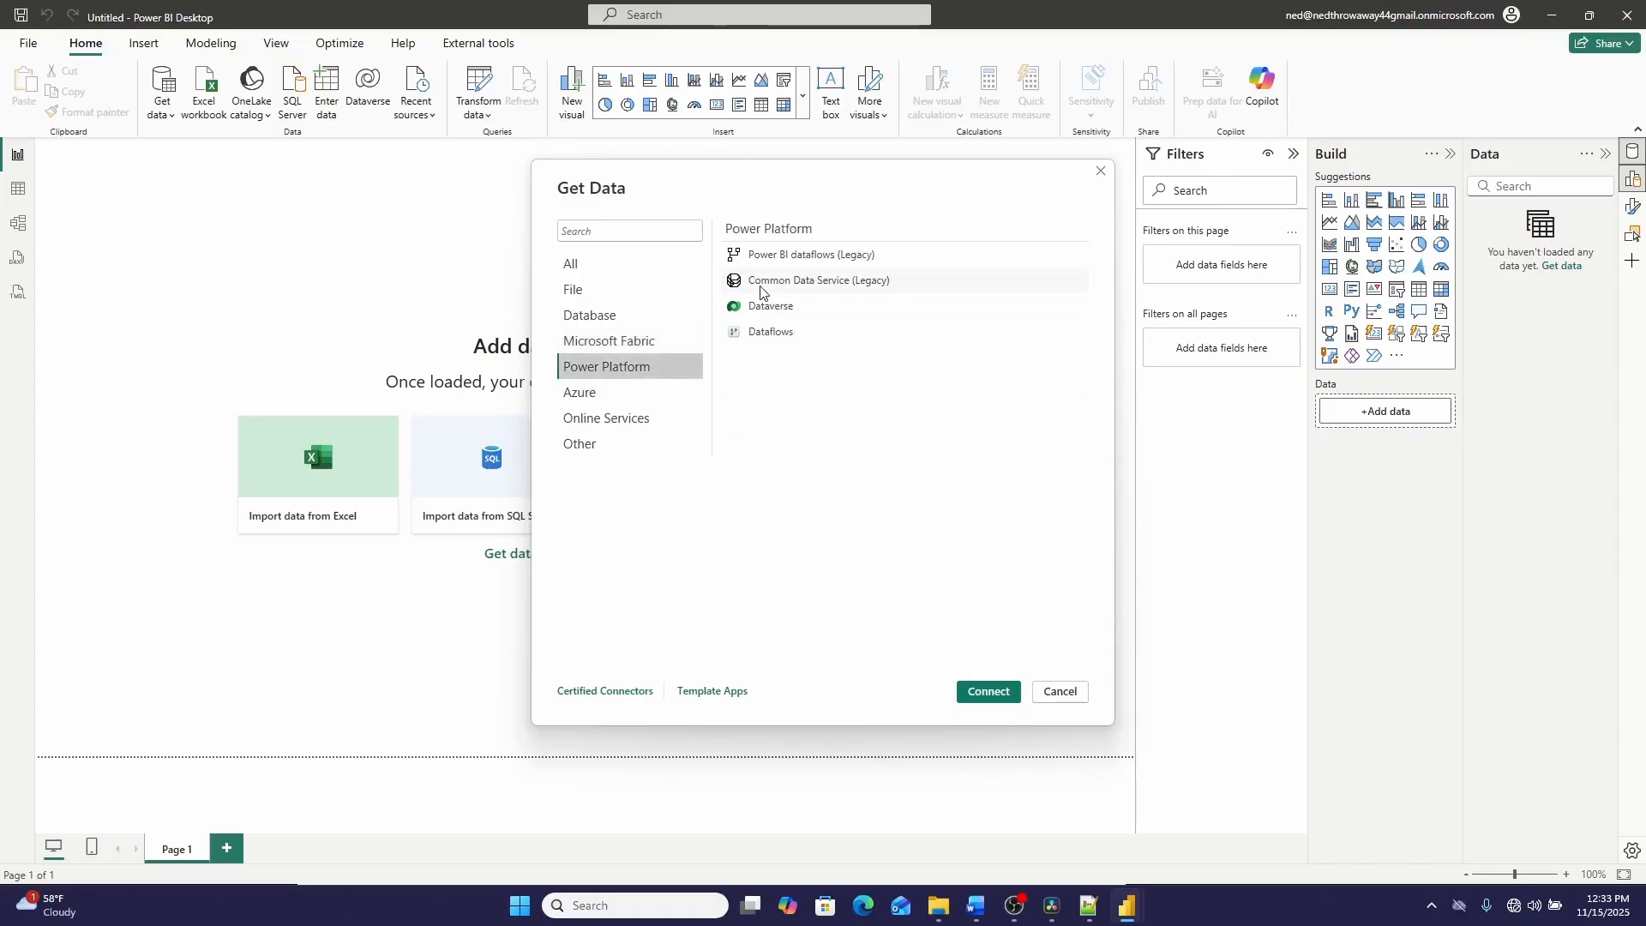
pyautogui.click(617, 393)
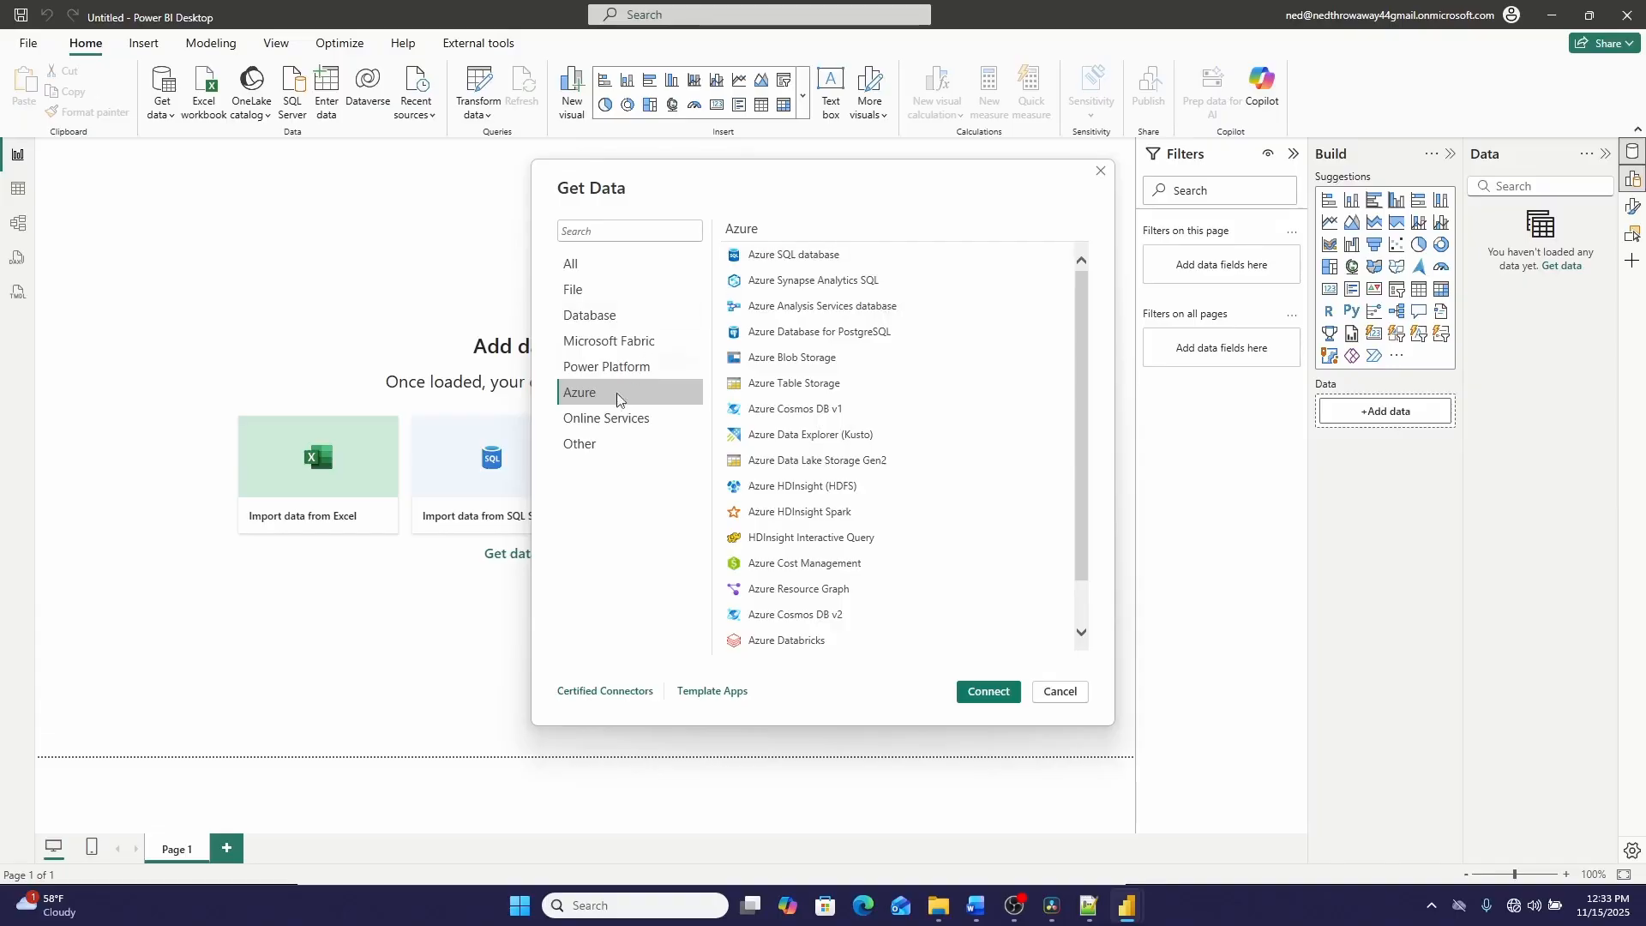
pyautogui.click(607, 421)
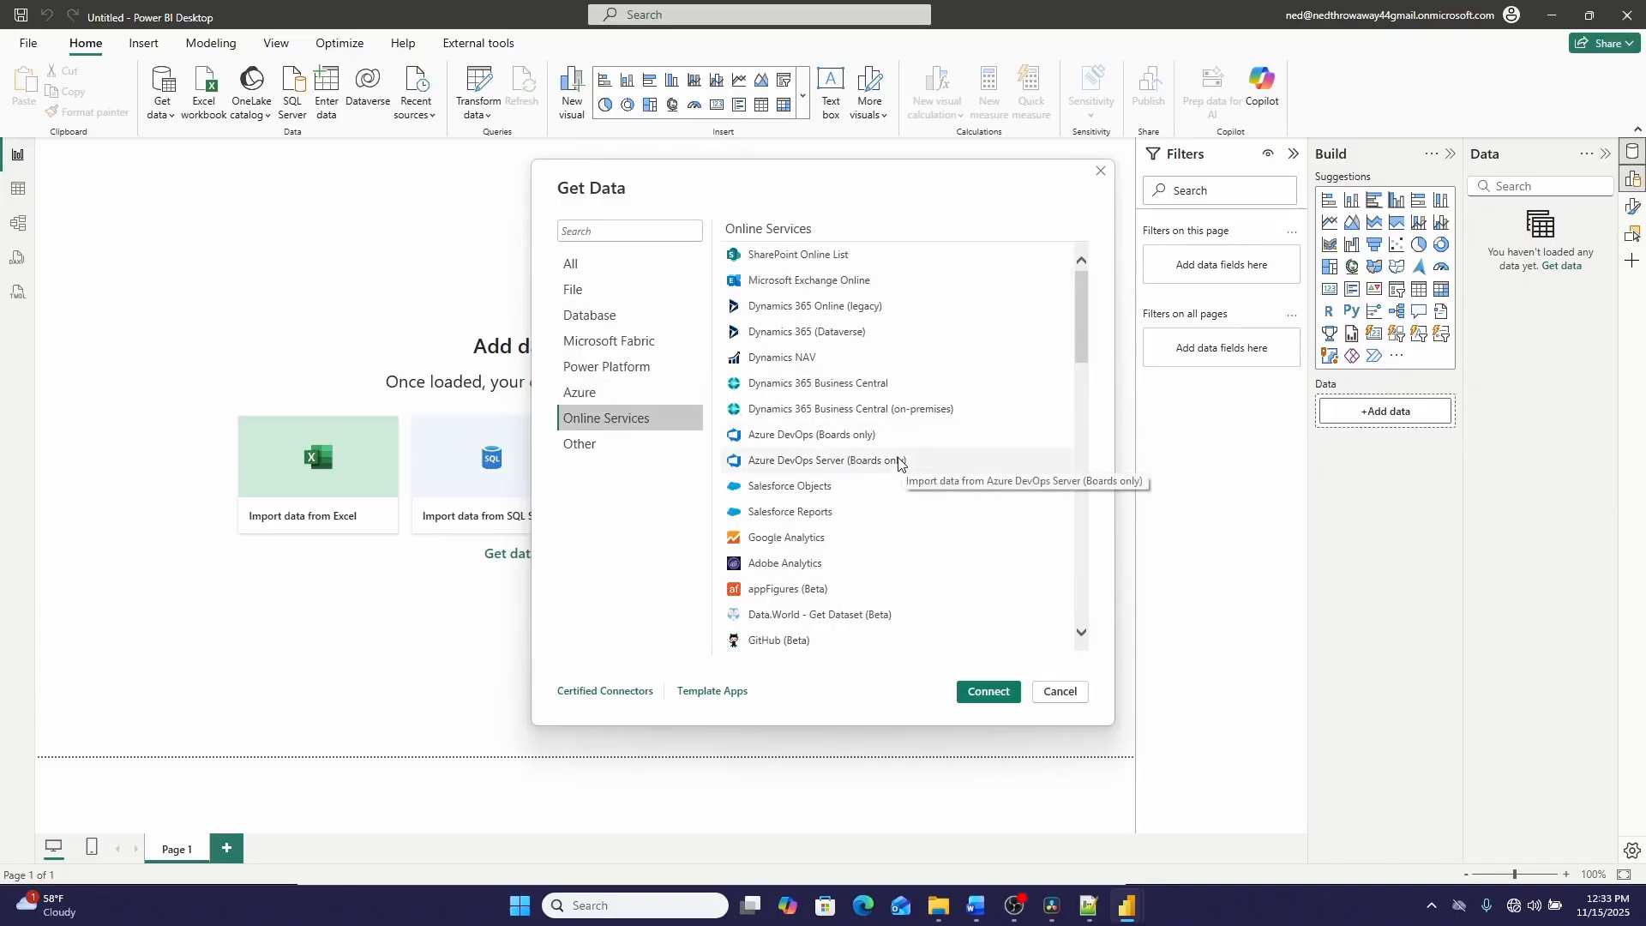
pyautogui.scroll(-1, 903, 460)
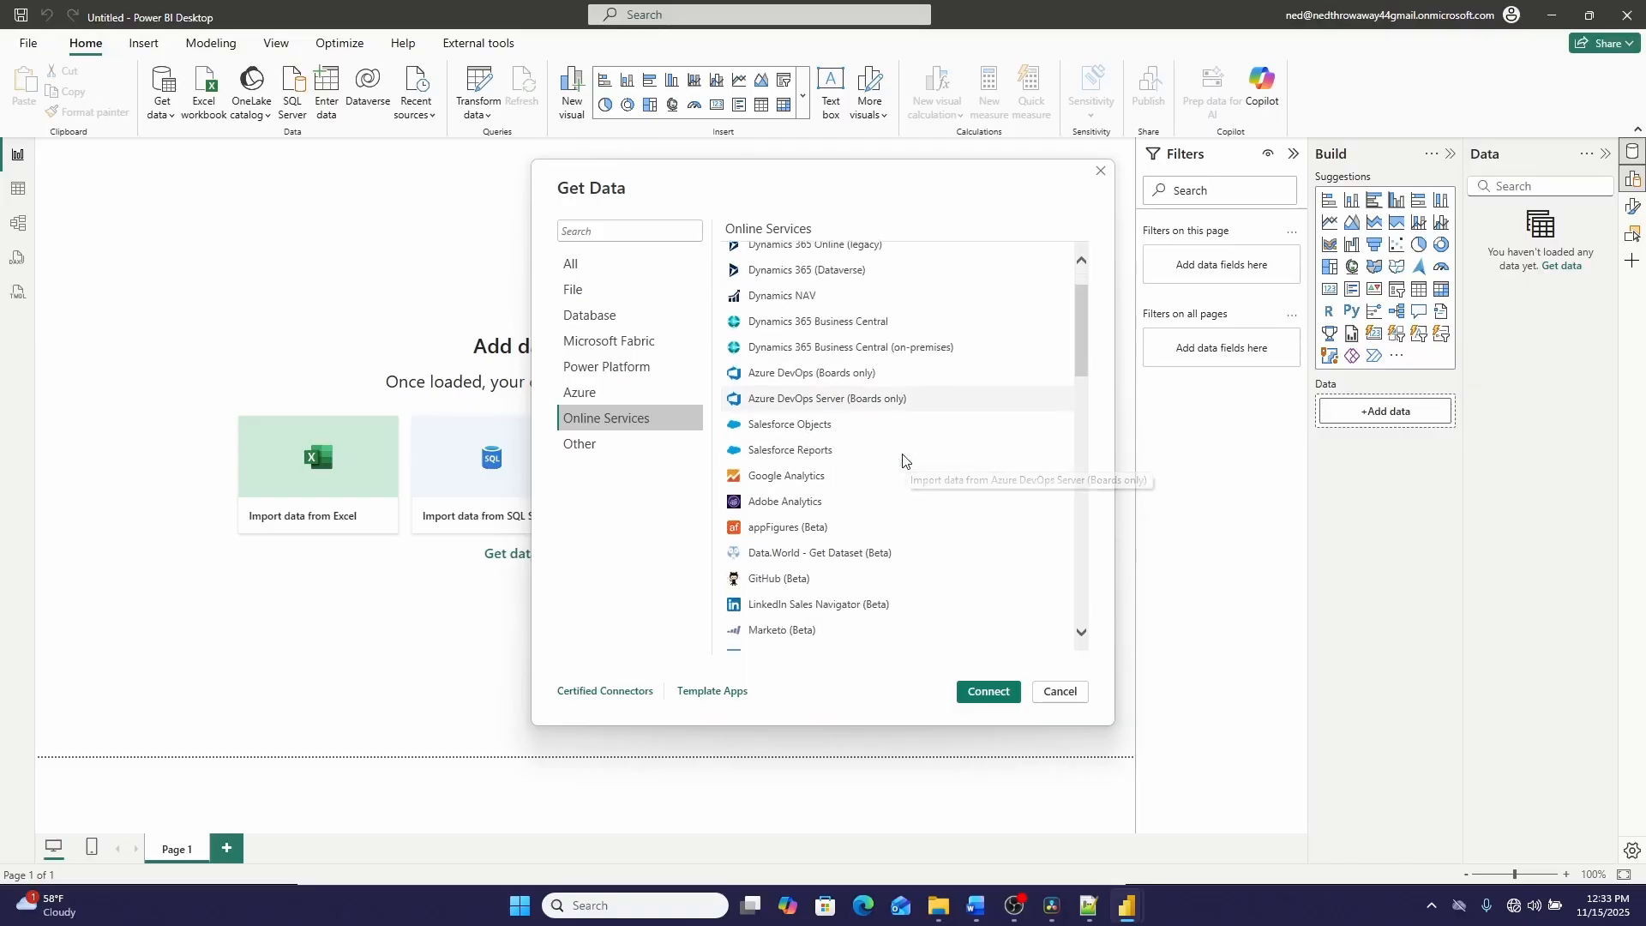
pyautogui.scroll(-3, 898, 462)
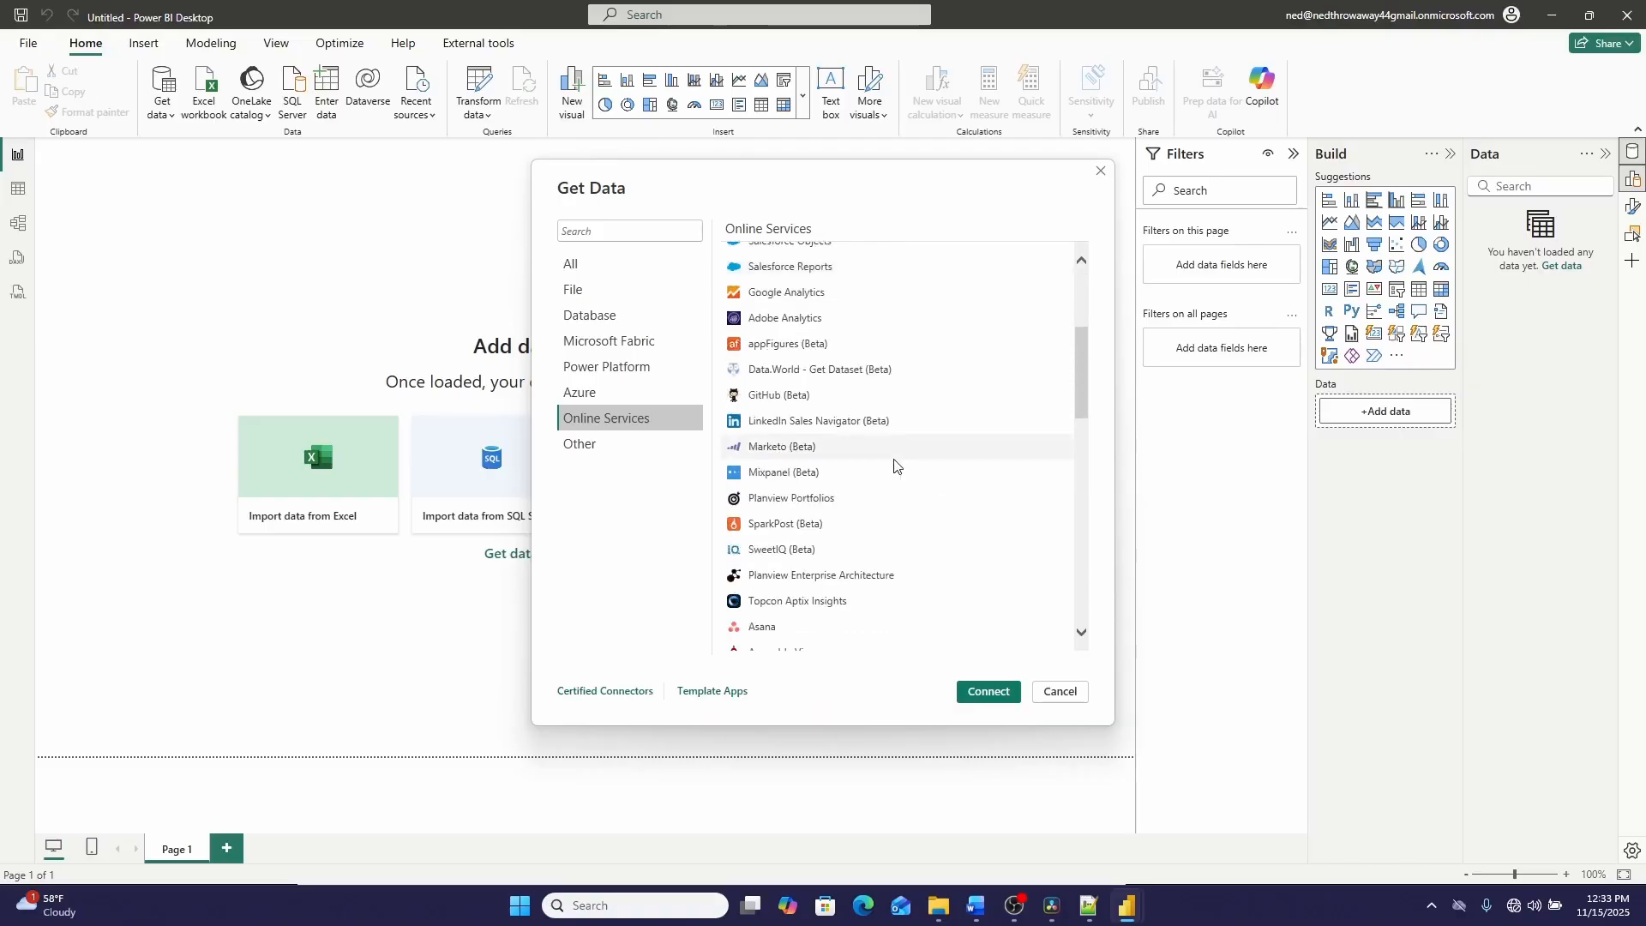
pyautogui.click(614, 450)
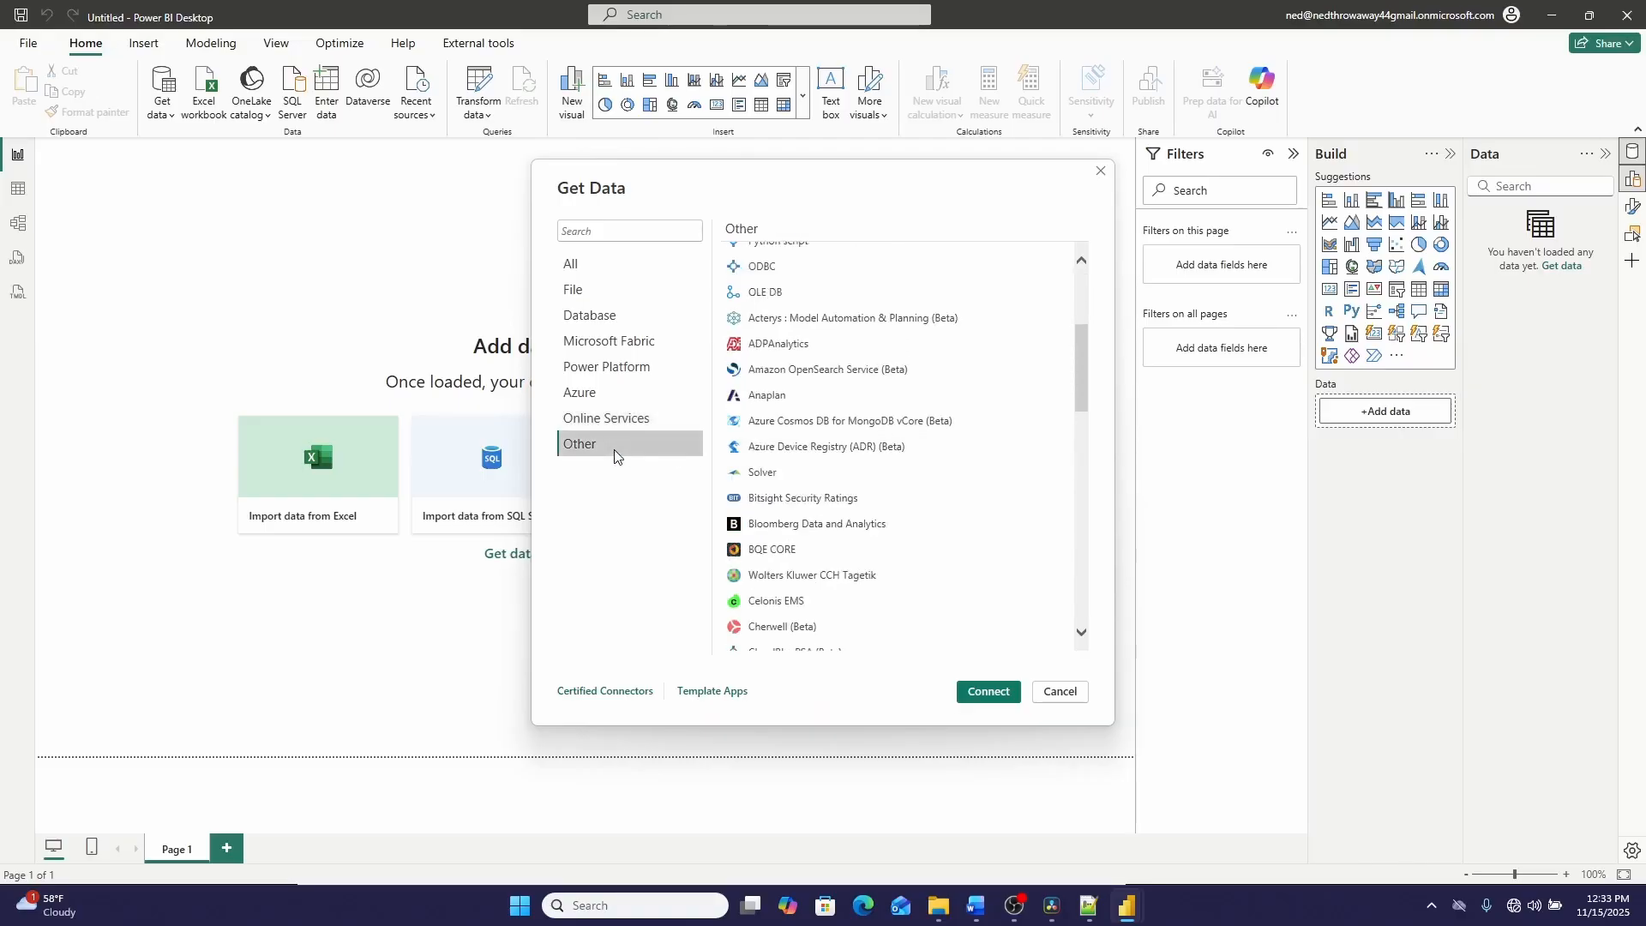
pyautogui.scroll(2, 869, 506)
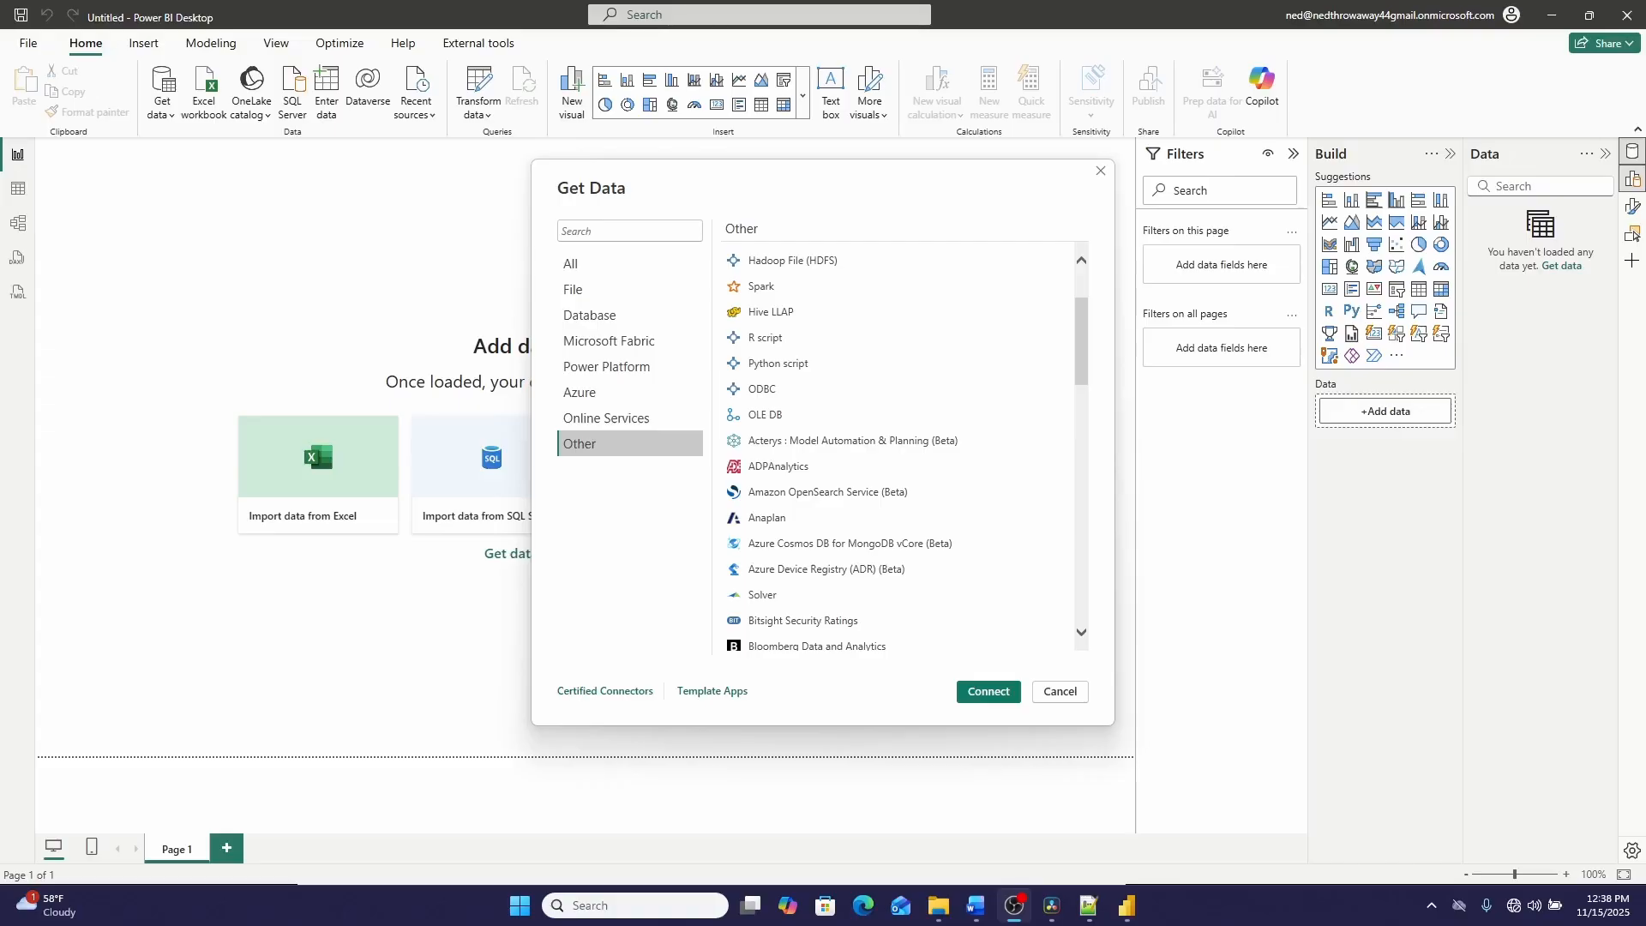
# - Connect to the raw_data.csv file with the Text/CSV connector and open its data for transformation in Power Query
pyautogui.click(627, 301)
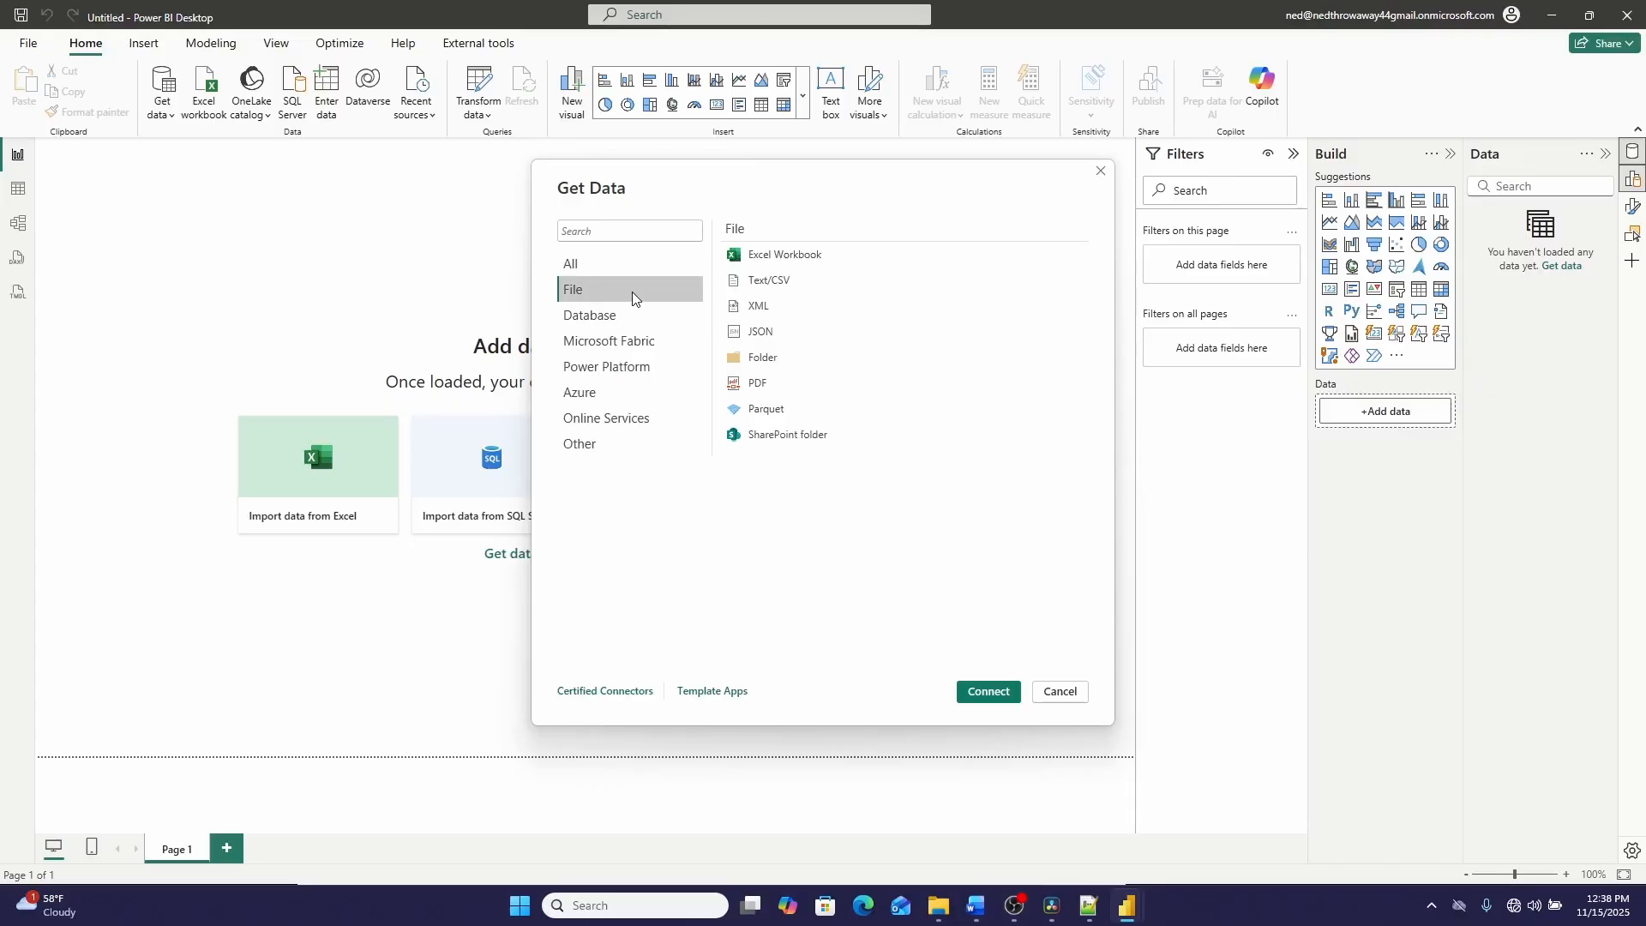
pyautogui.click(776, 286)
pyautogui.click(989, 692)
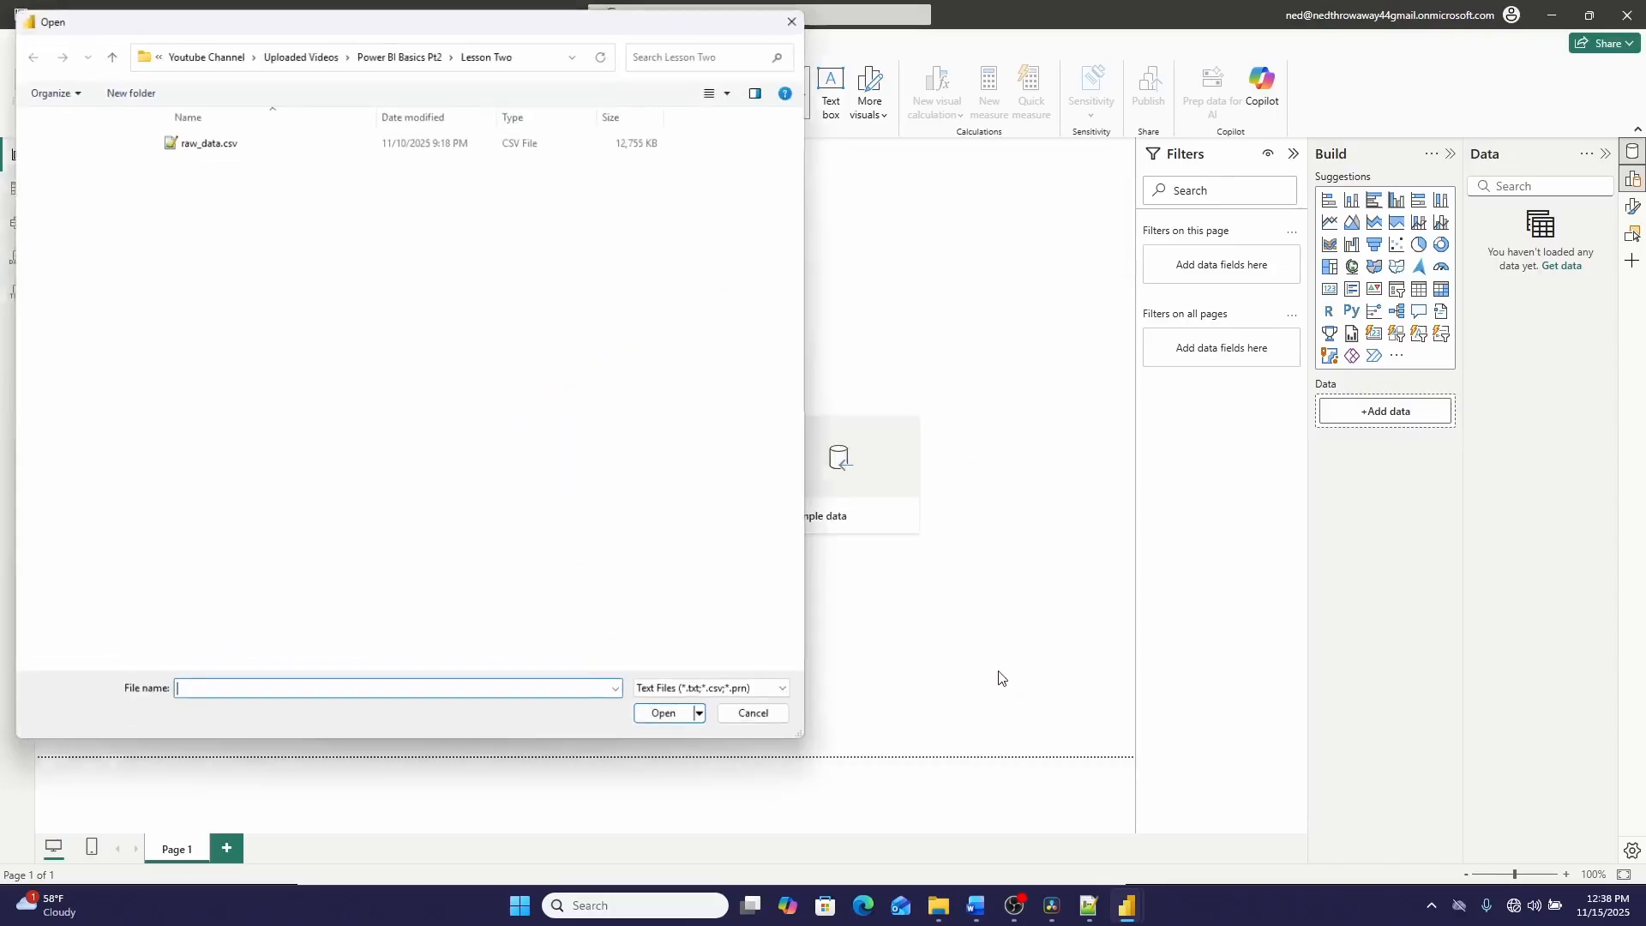
pyautogui.click(186, 144)
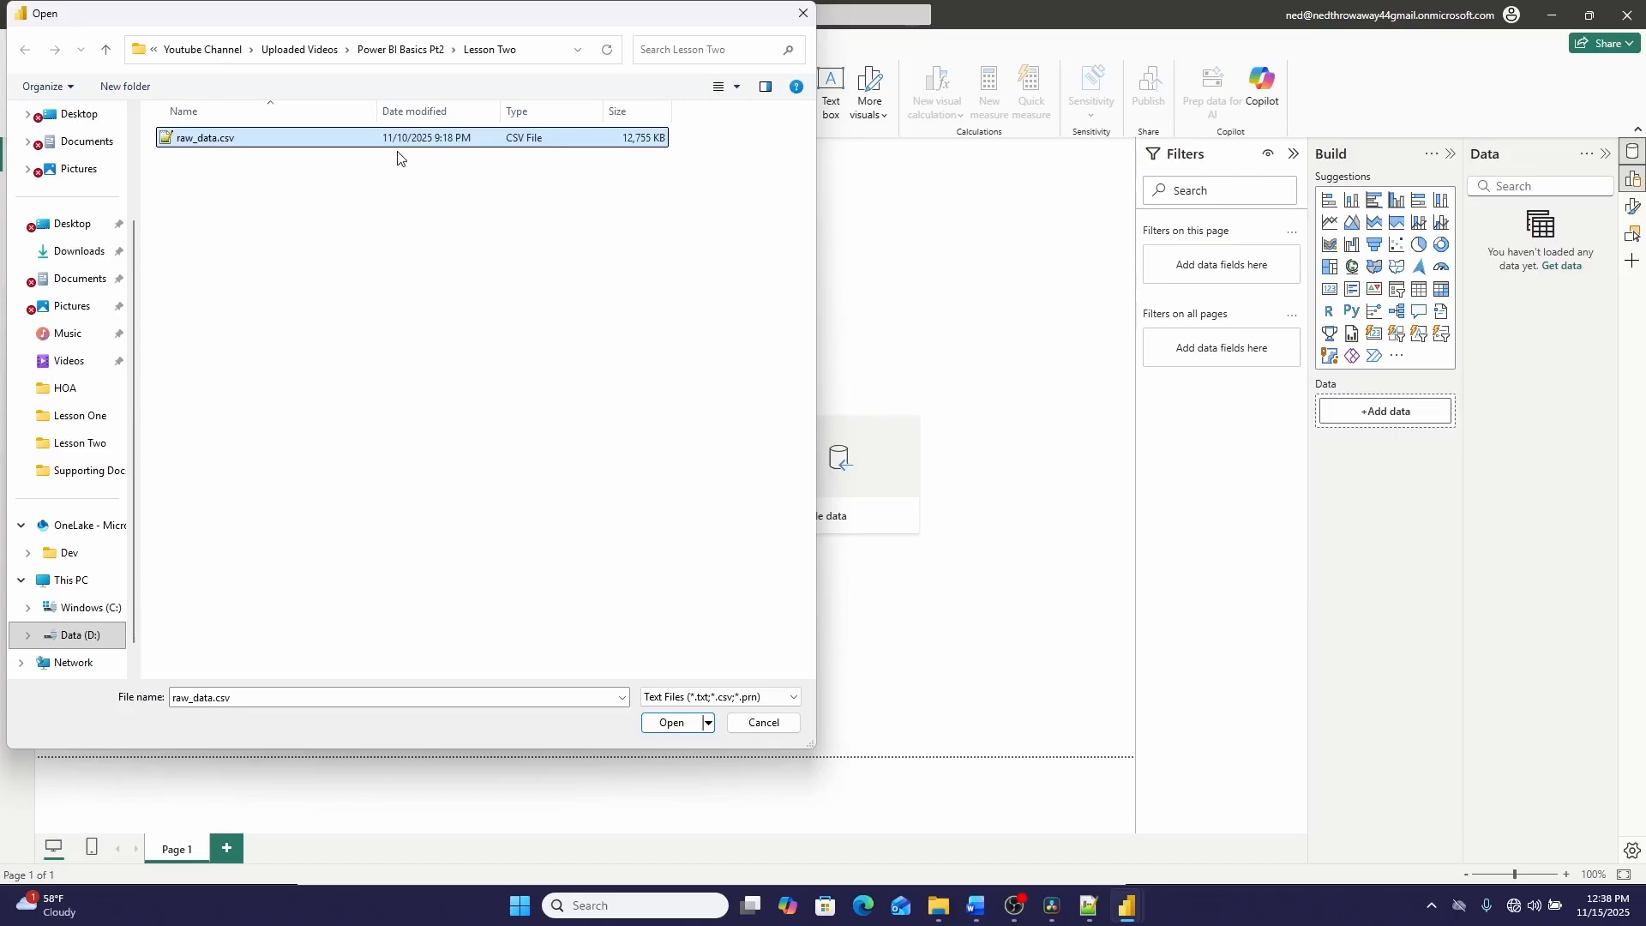
pyautogui.click(671, 724)
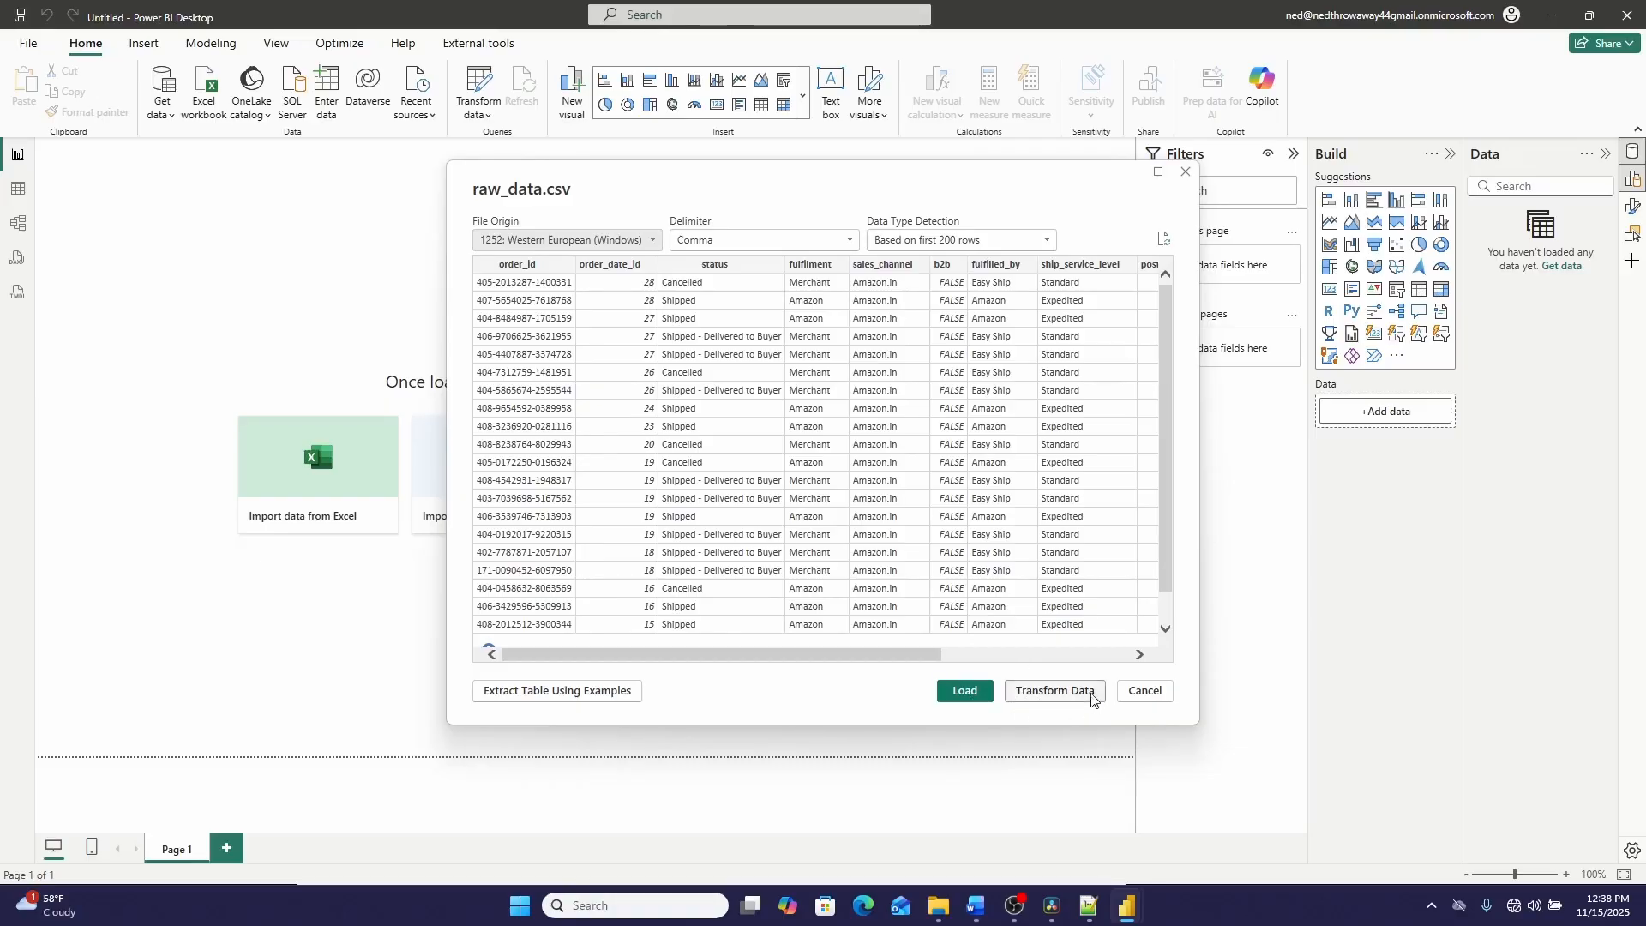
pyautogui.click(1037, 695)
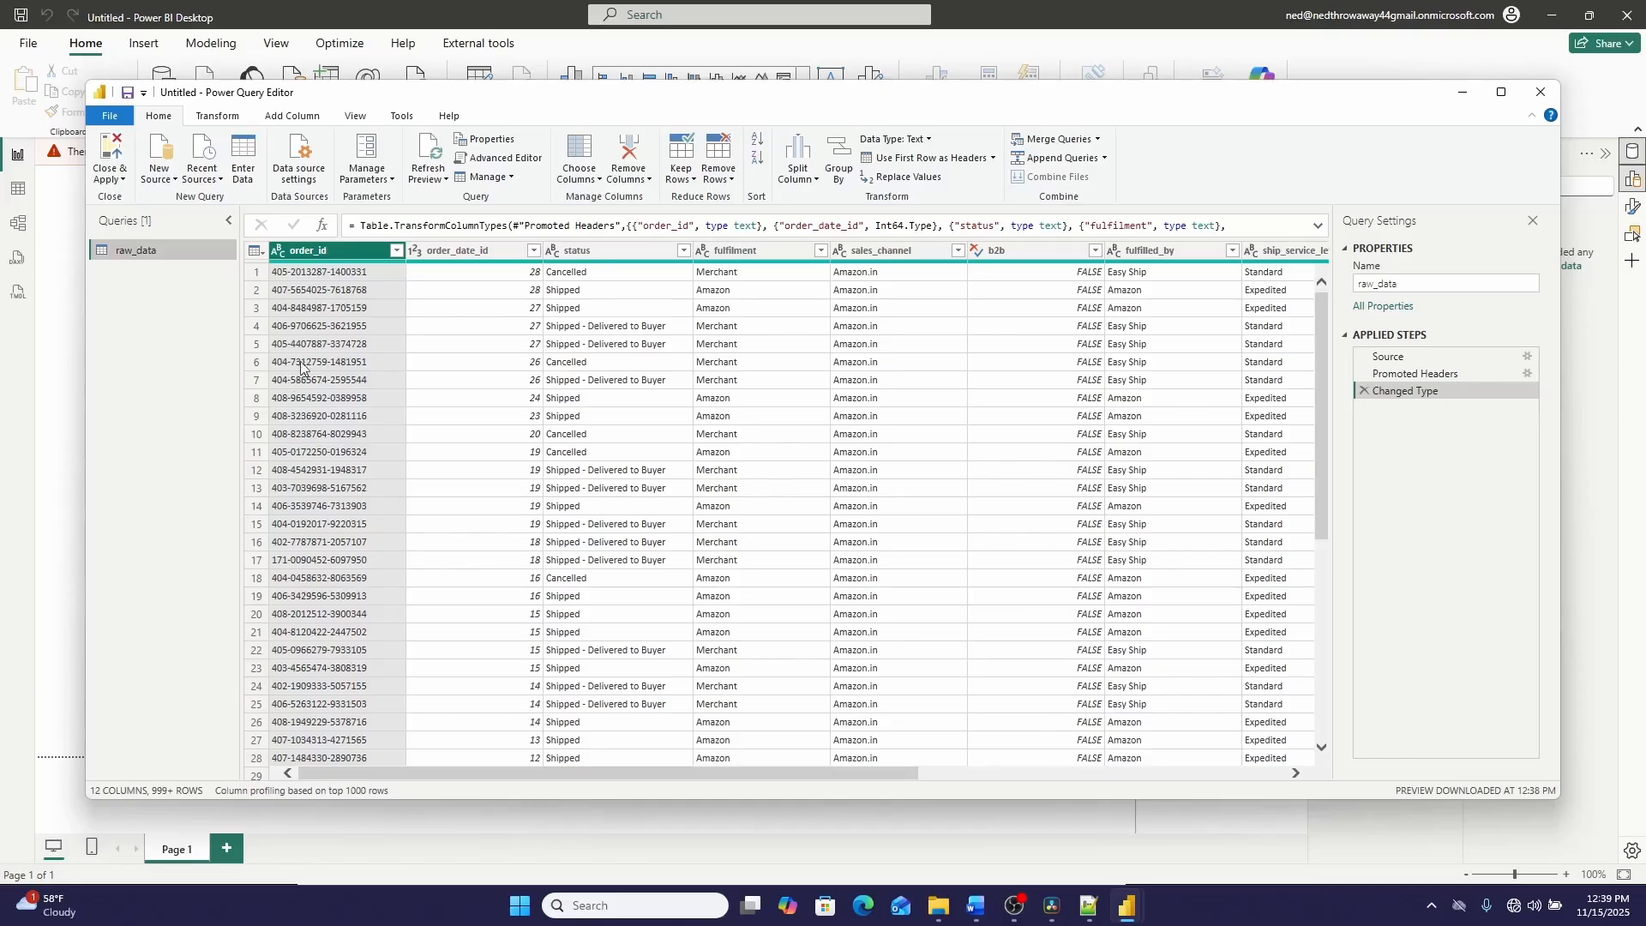
# - Rename the order_id column to Order ID and move it after the order_date_id column
pyautogui.doubleClick(333, 251)
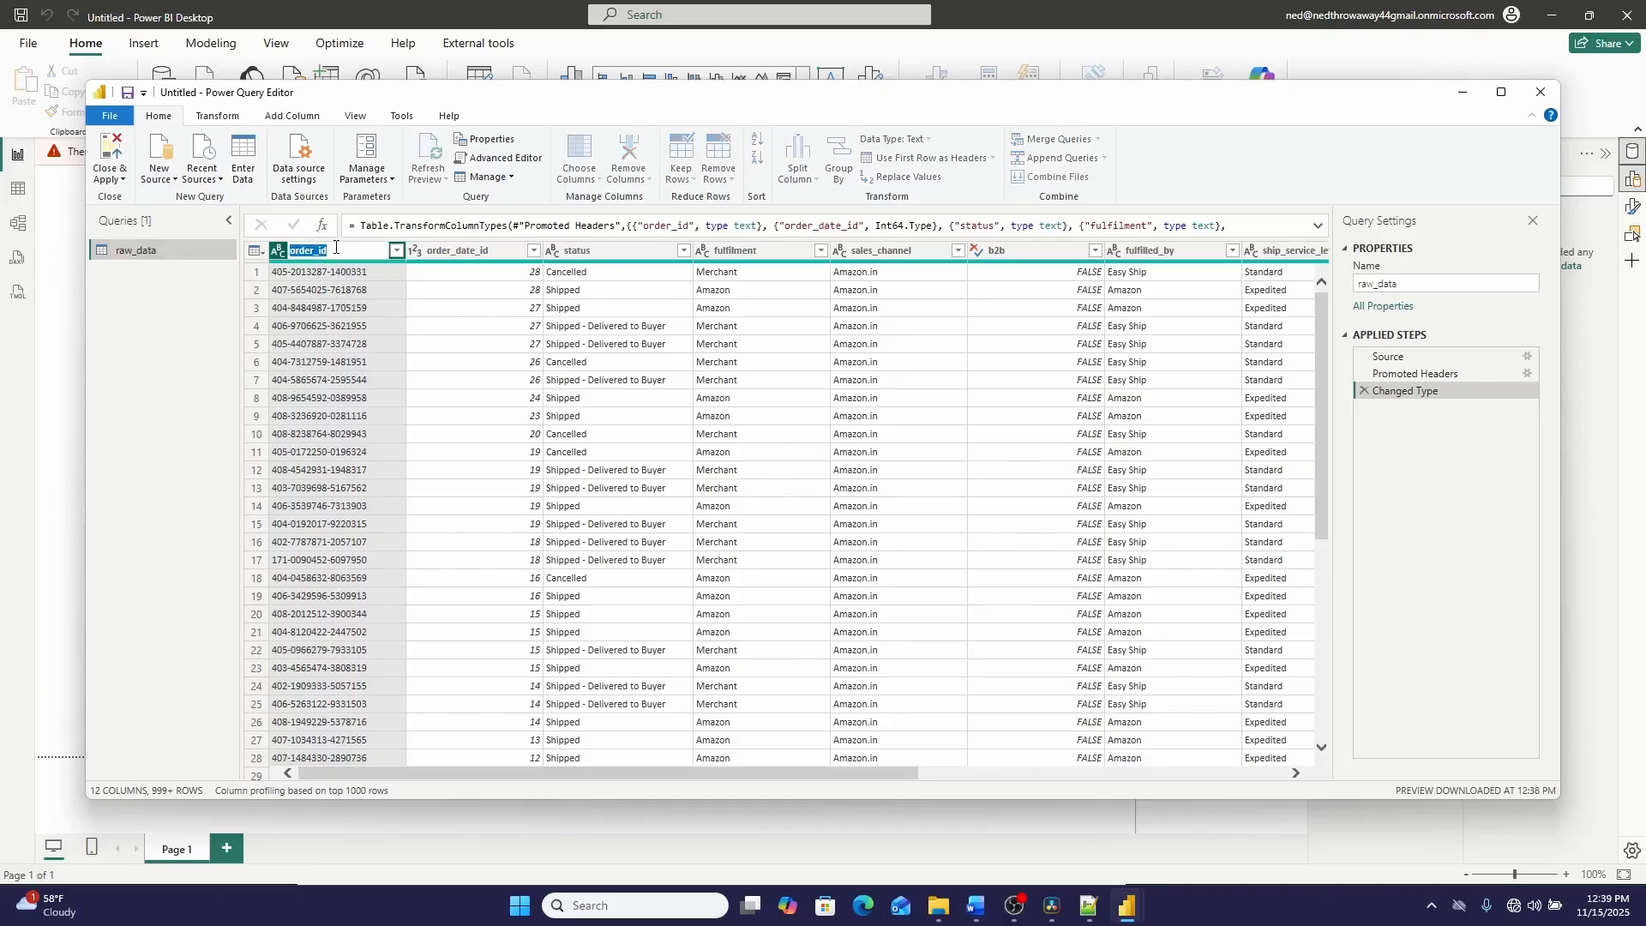
pyautogui.press('BackSpace')
pyautogui.write('P')
pyautogui.write('rder ID')
pyautogui.press('Return')
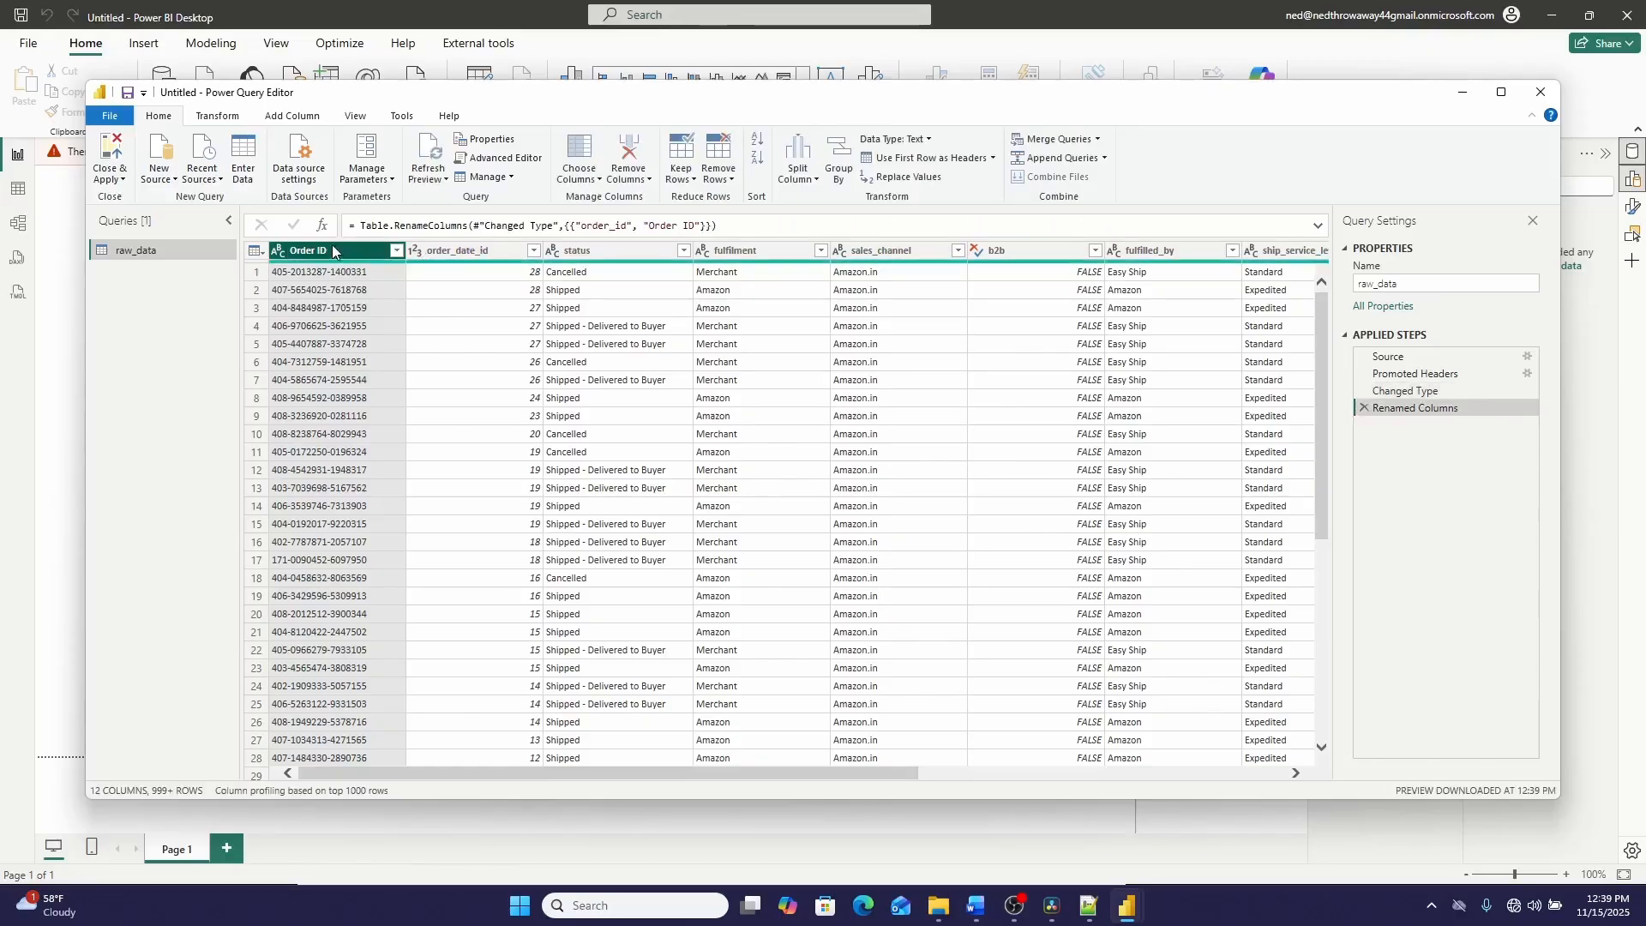
pyautogui.moveTo(326, 251); pyautogui.dragTo(573, 268)
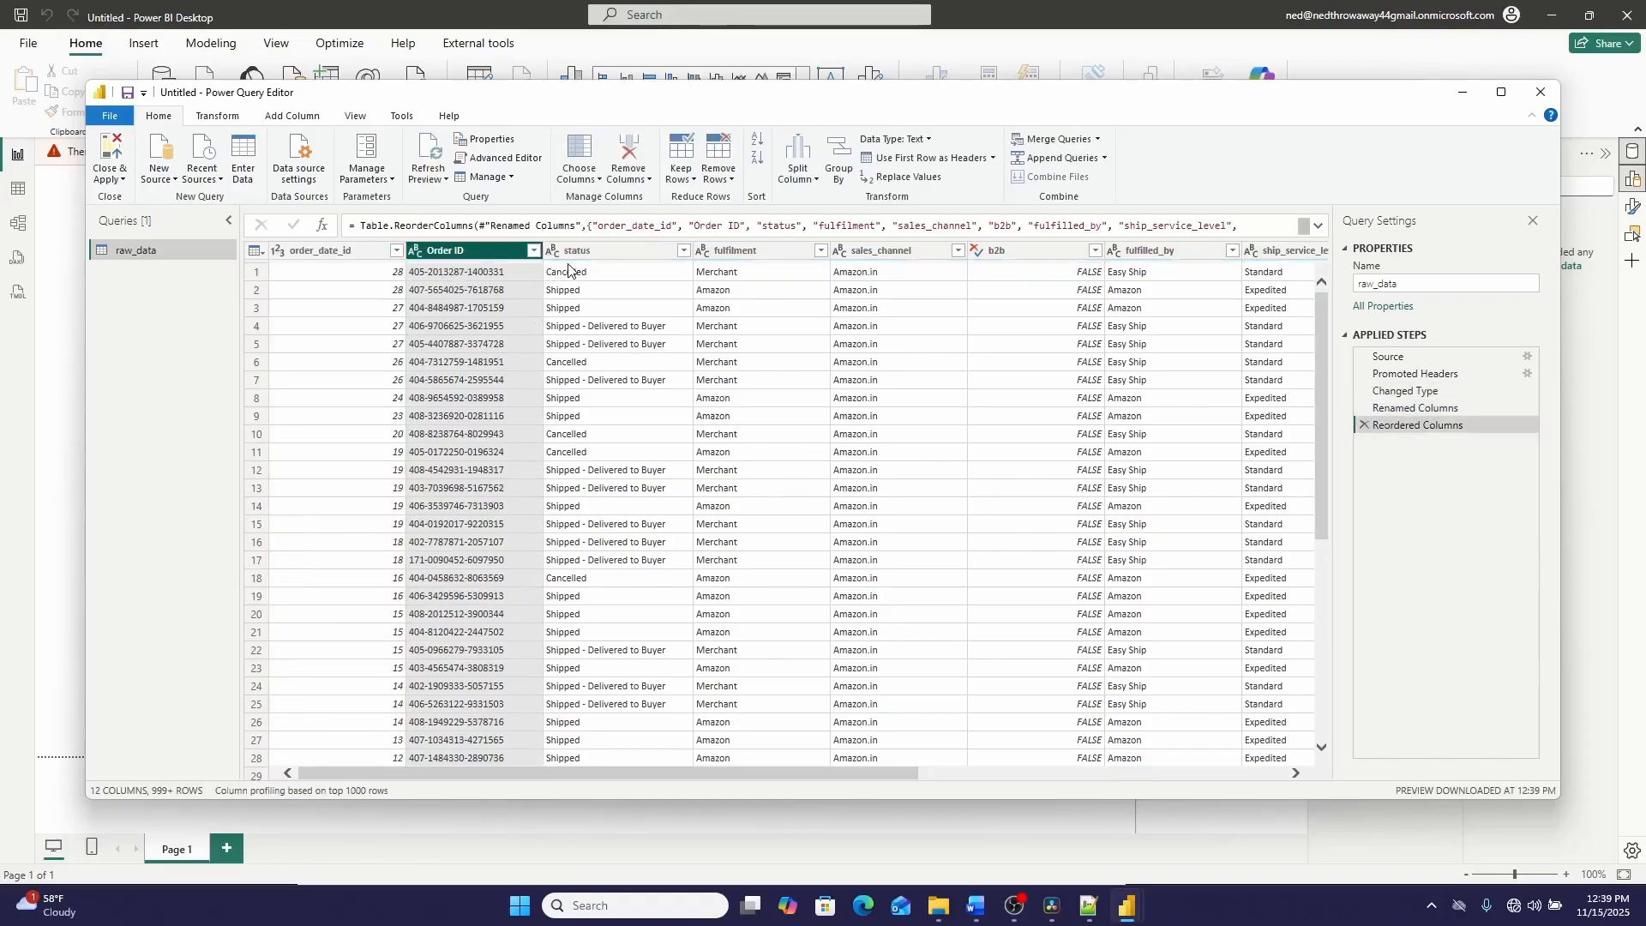
# - Remove the Order ID column from raw_data, then close Power Query and apply the changes to the report
pyautogui.press('Delete')
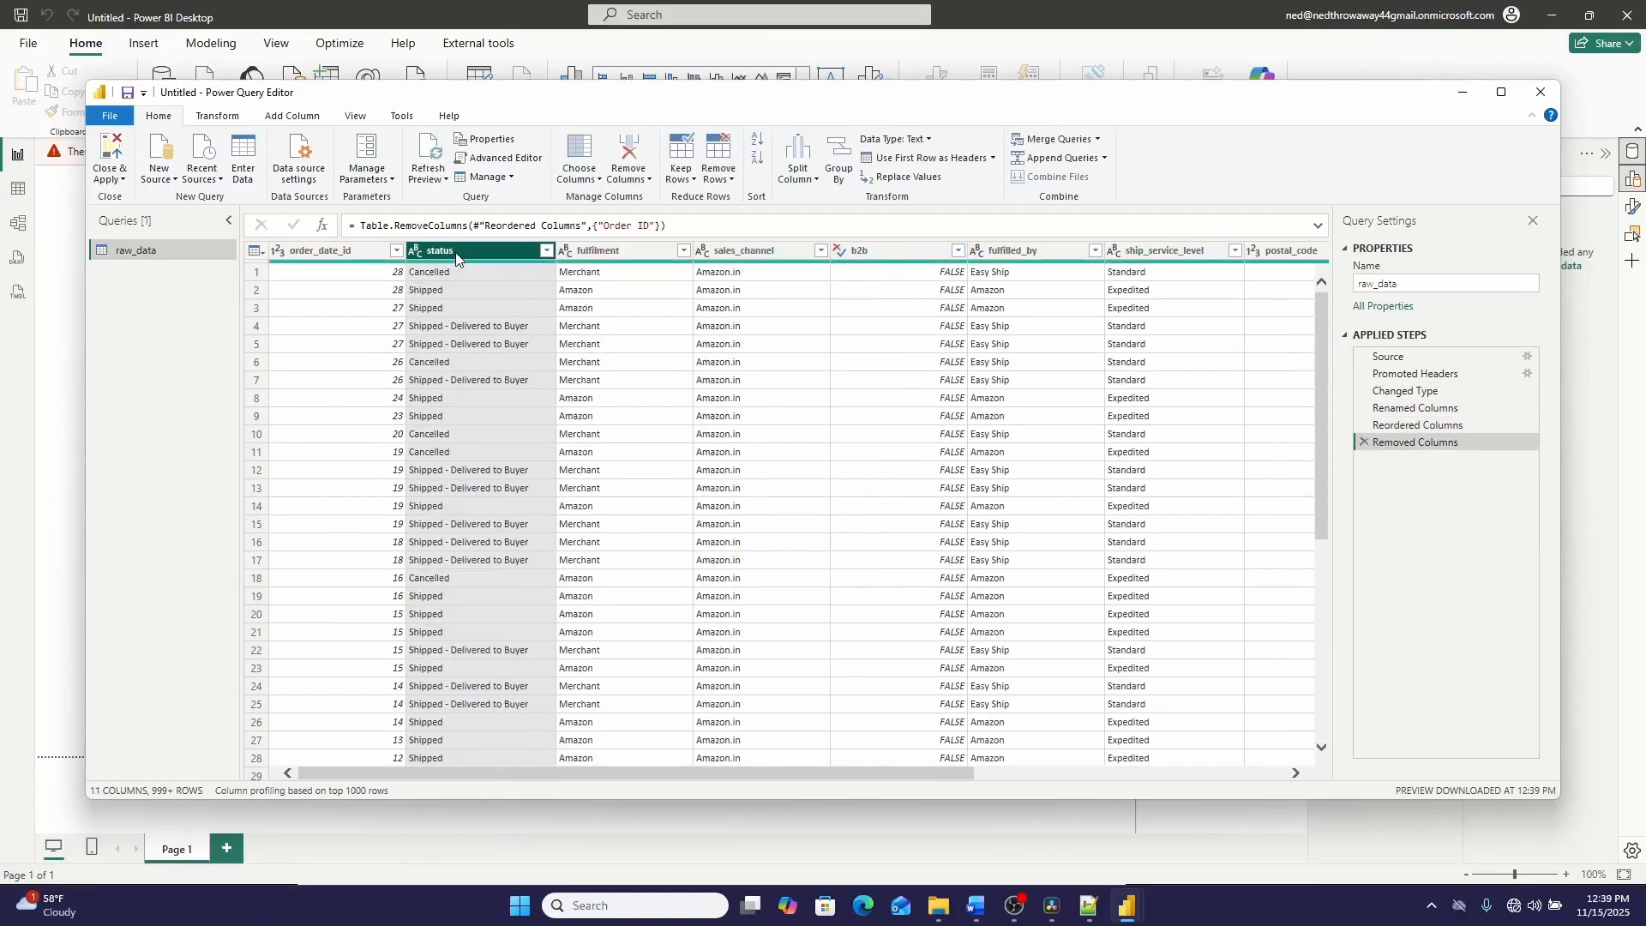
pyautogui.click(119, 180)
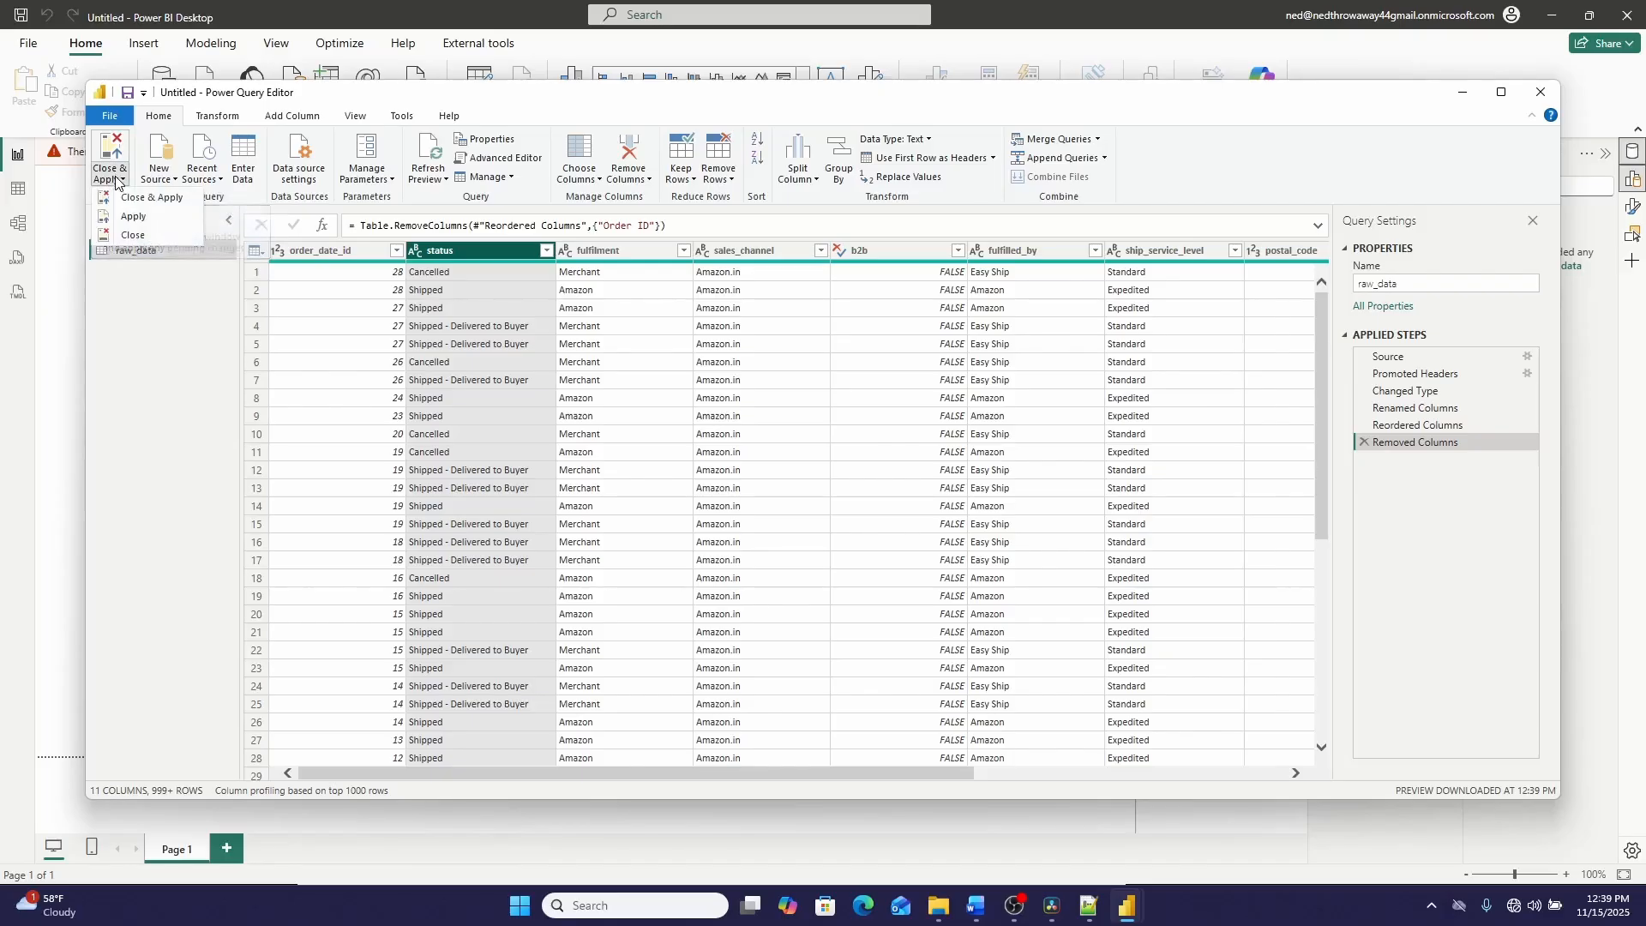
pyautogui.click(126, 198)
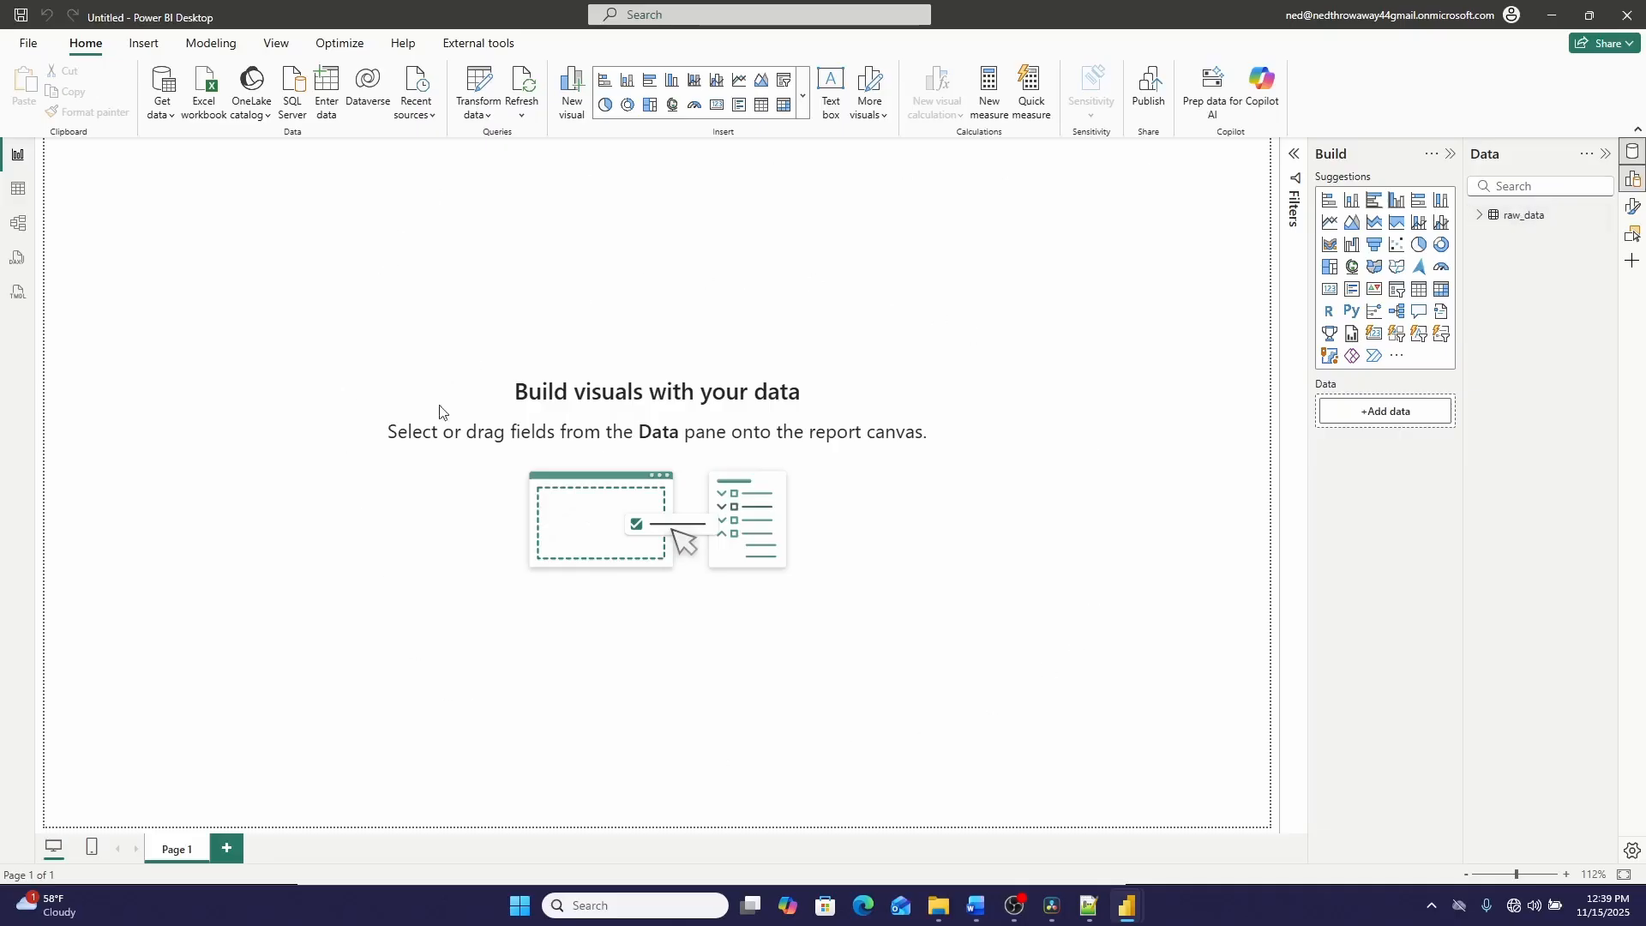
# - Import raw_data.csv a second time through the Text/CSV source, load it without transforming, and select the new table
pyautogui.click(162, 110)
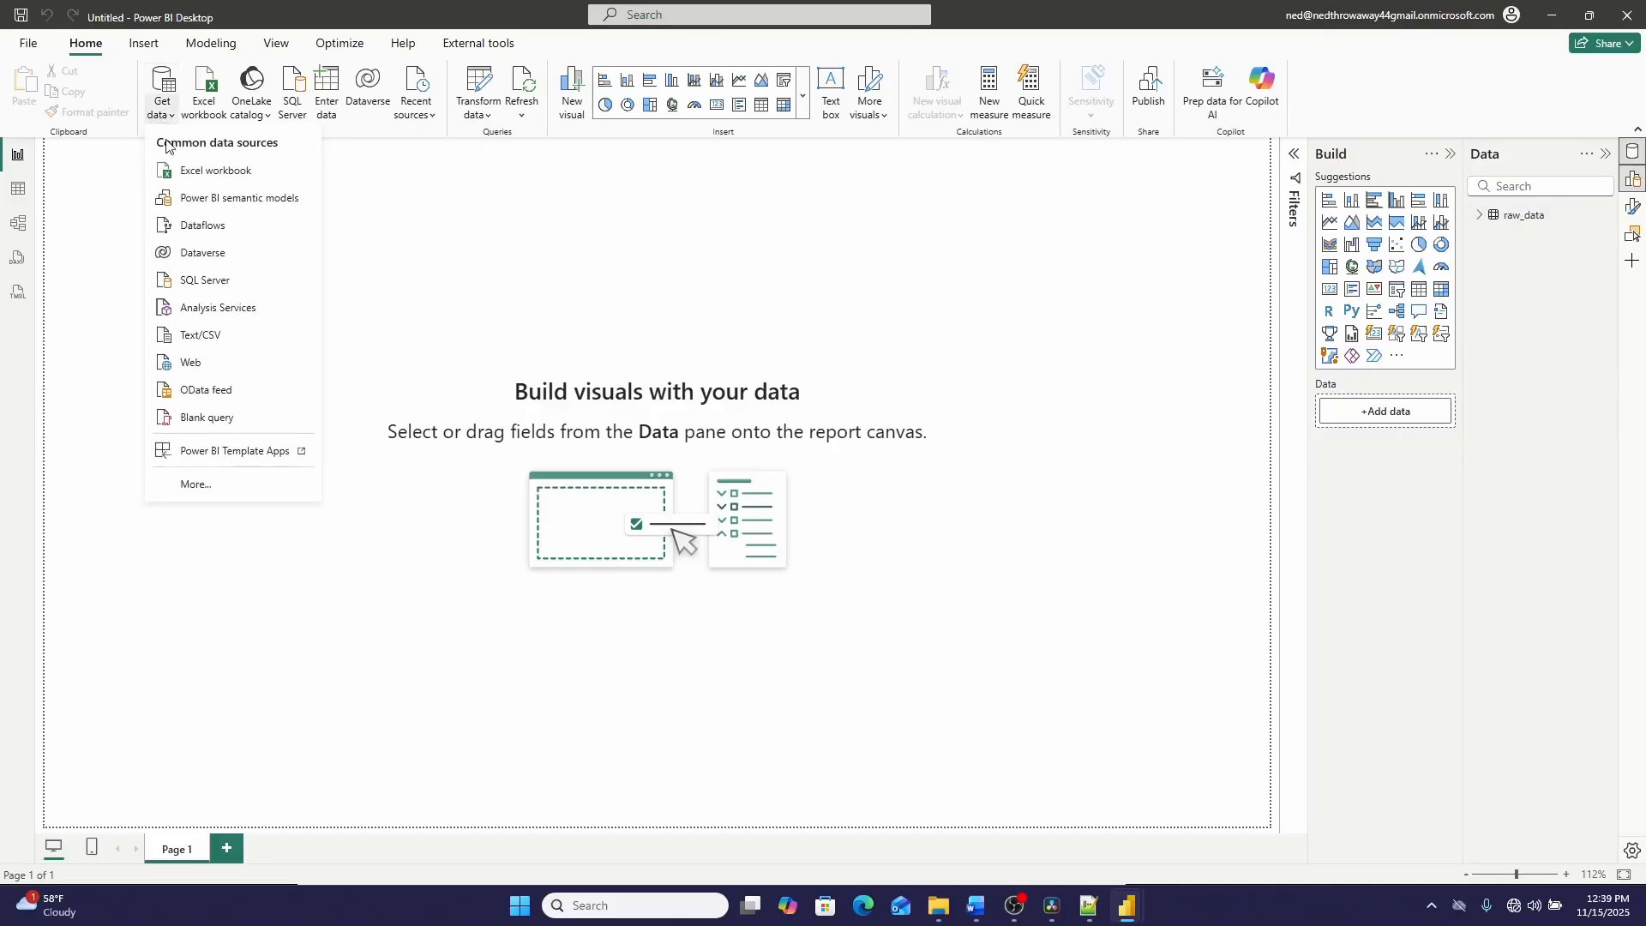
pyautogui.click(203, 343)
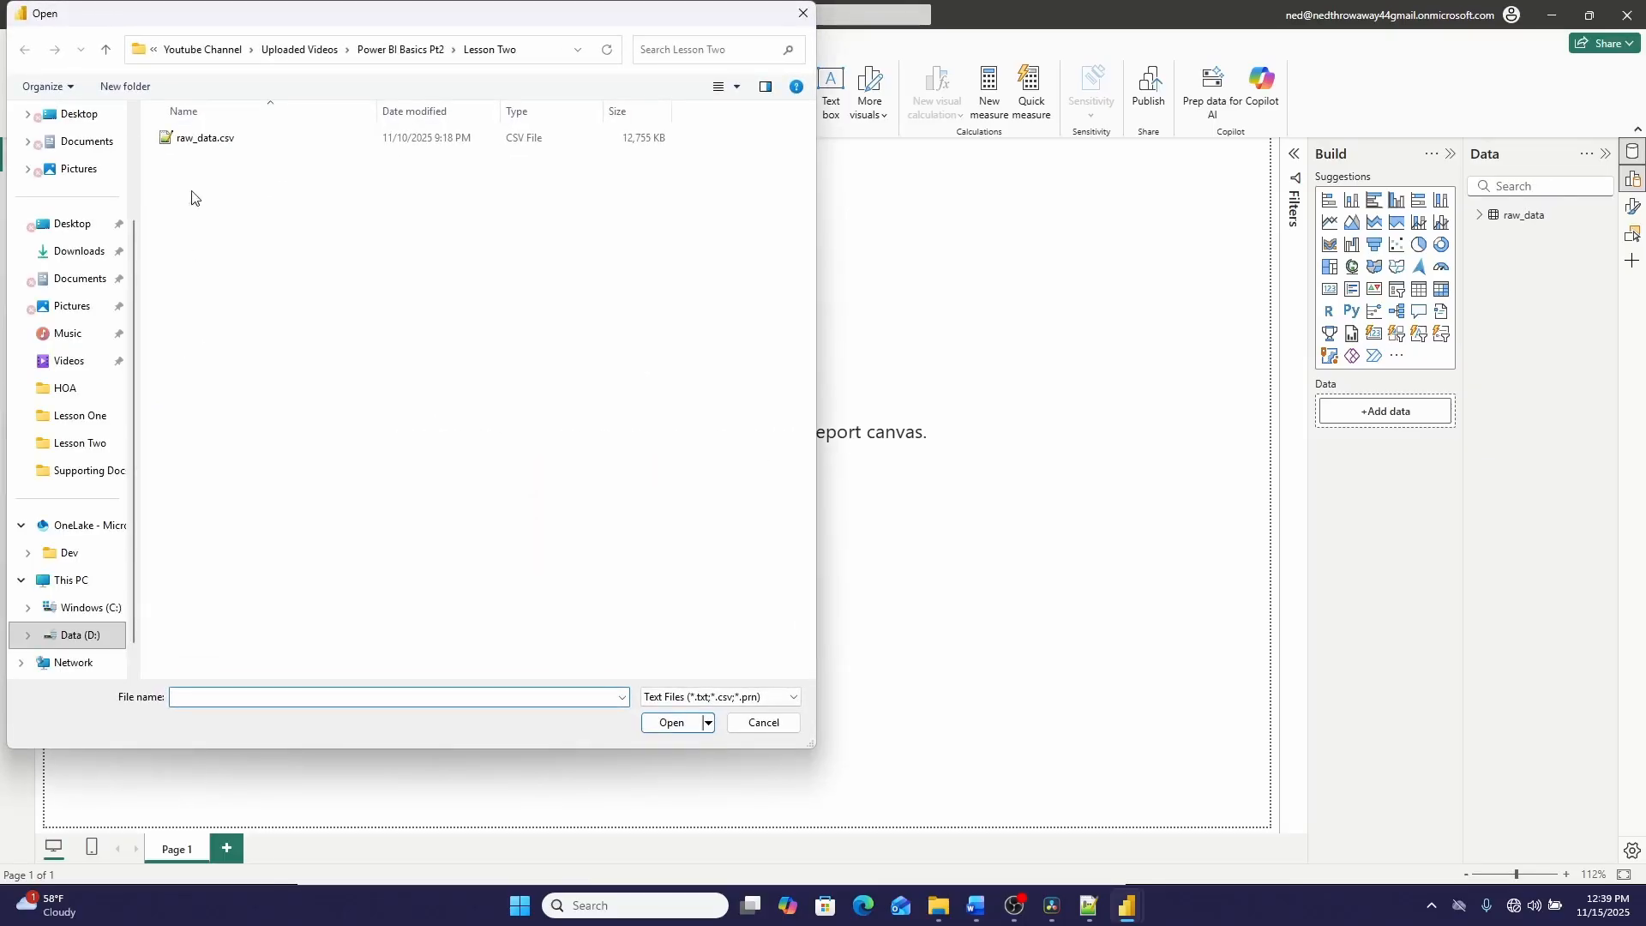
pyautogui.click(195, 139)
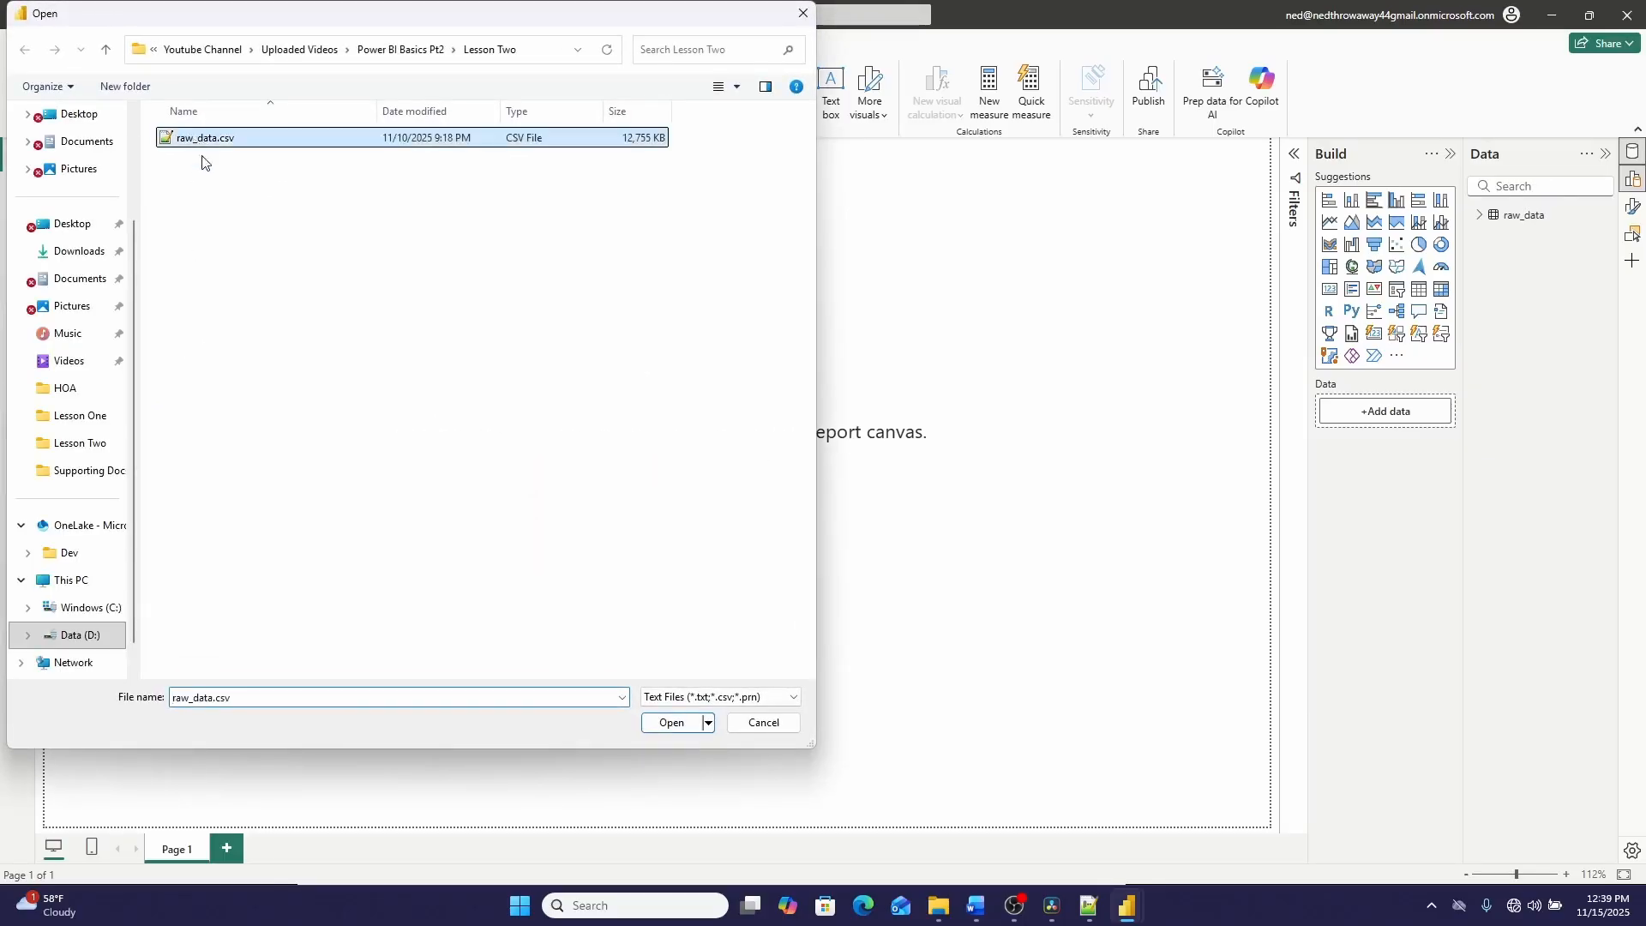
pyautogui.click(665, 728)
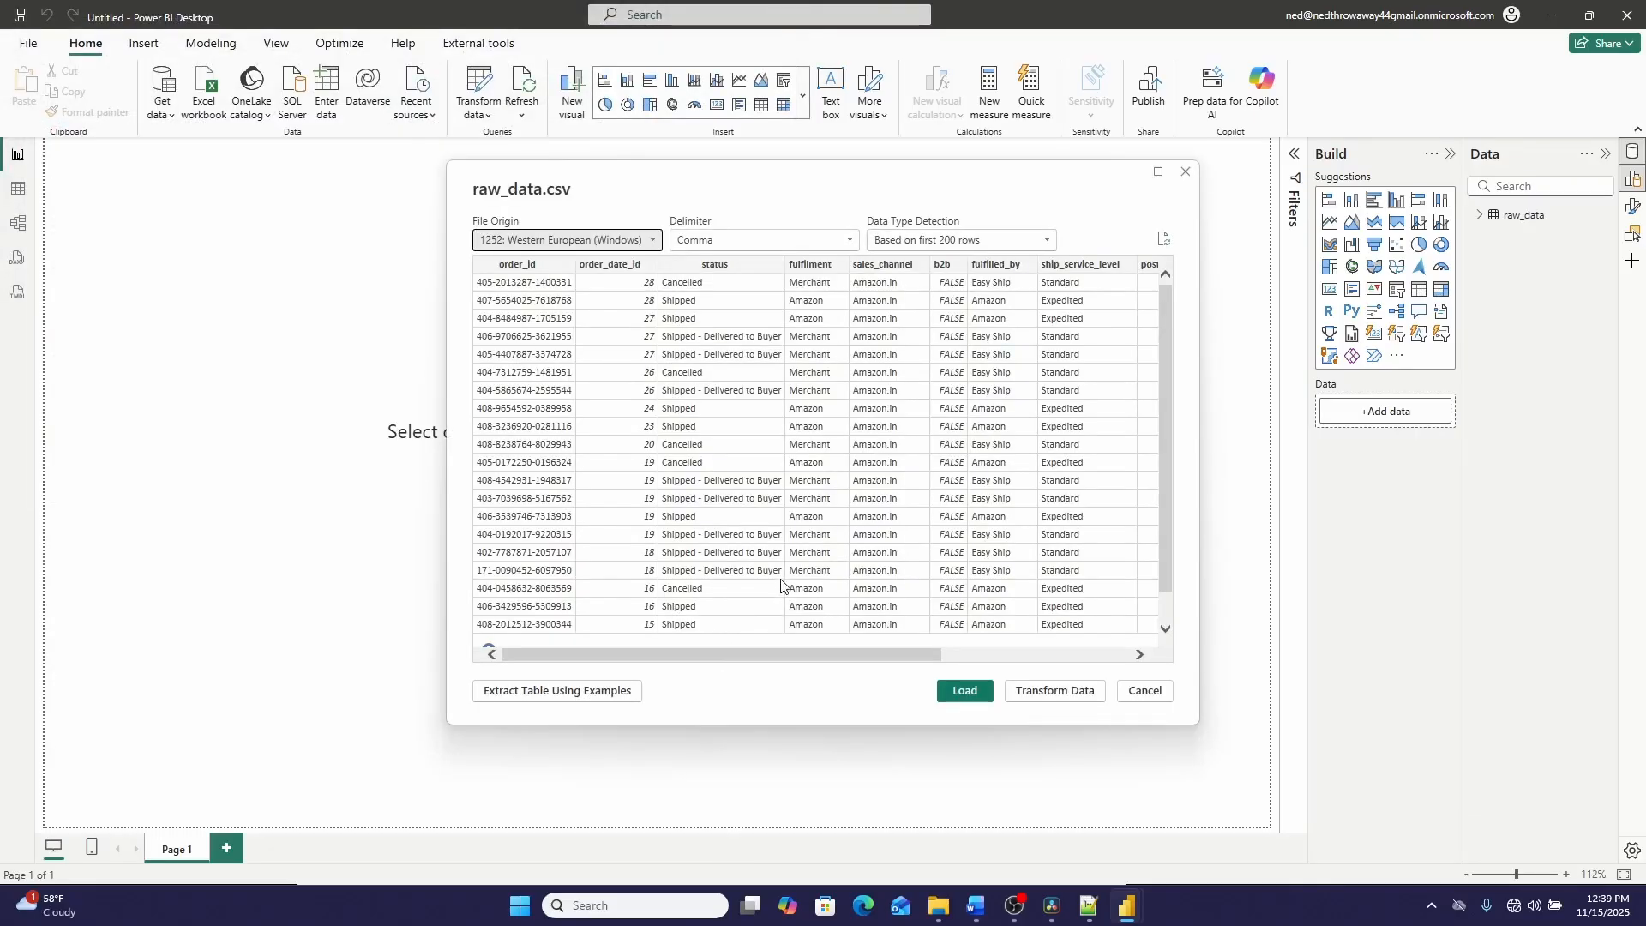
pyautogui.click(968, 701)
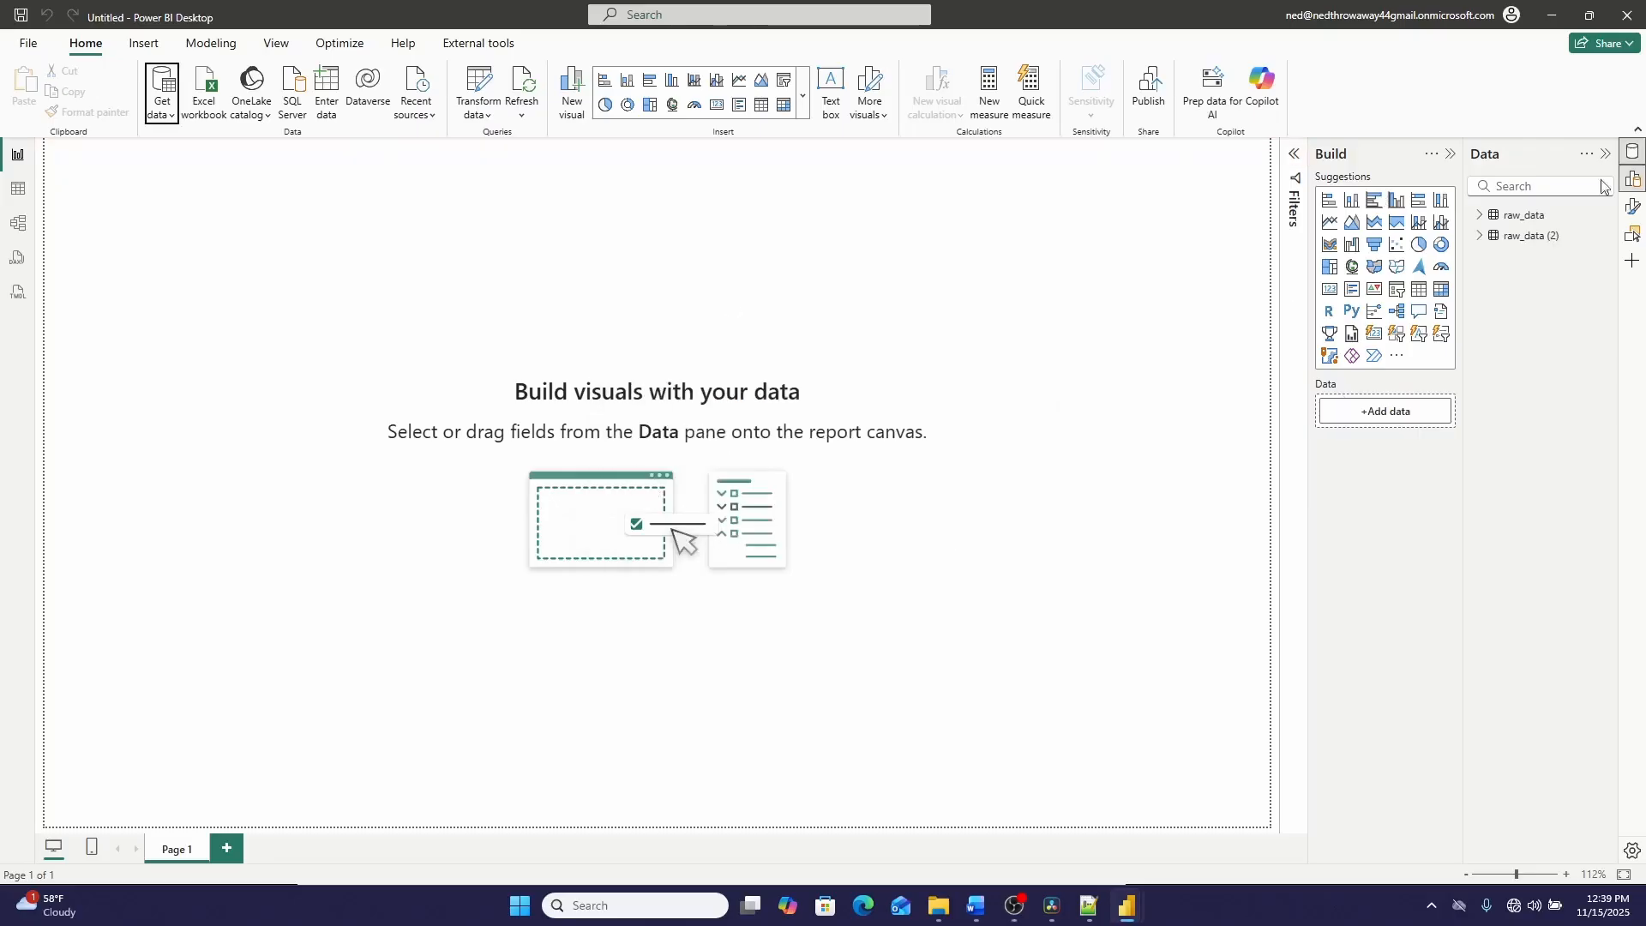
pyautogui.click(1520, 236)
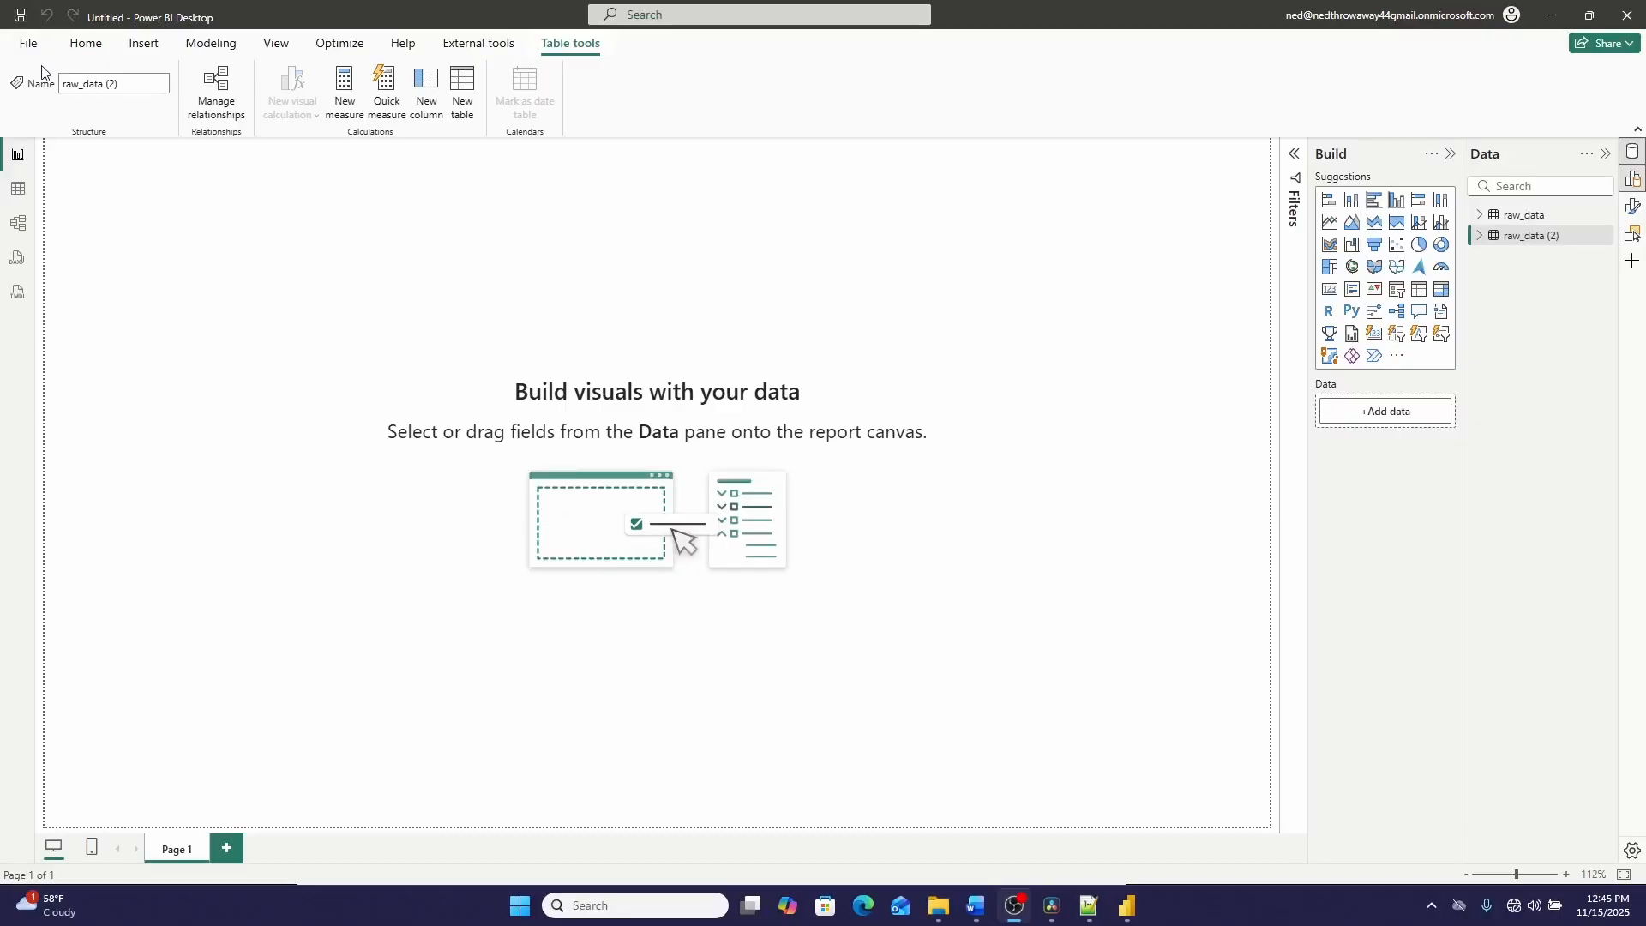
# - Connect to the Excel workbook raw_data.xlsx, preview its result sheet and load it into the report
pyautogui.click(89, 47)
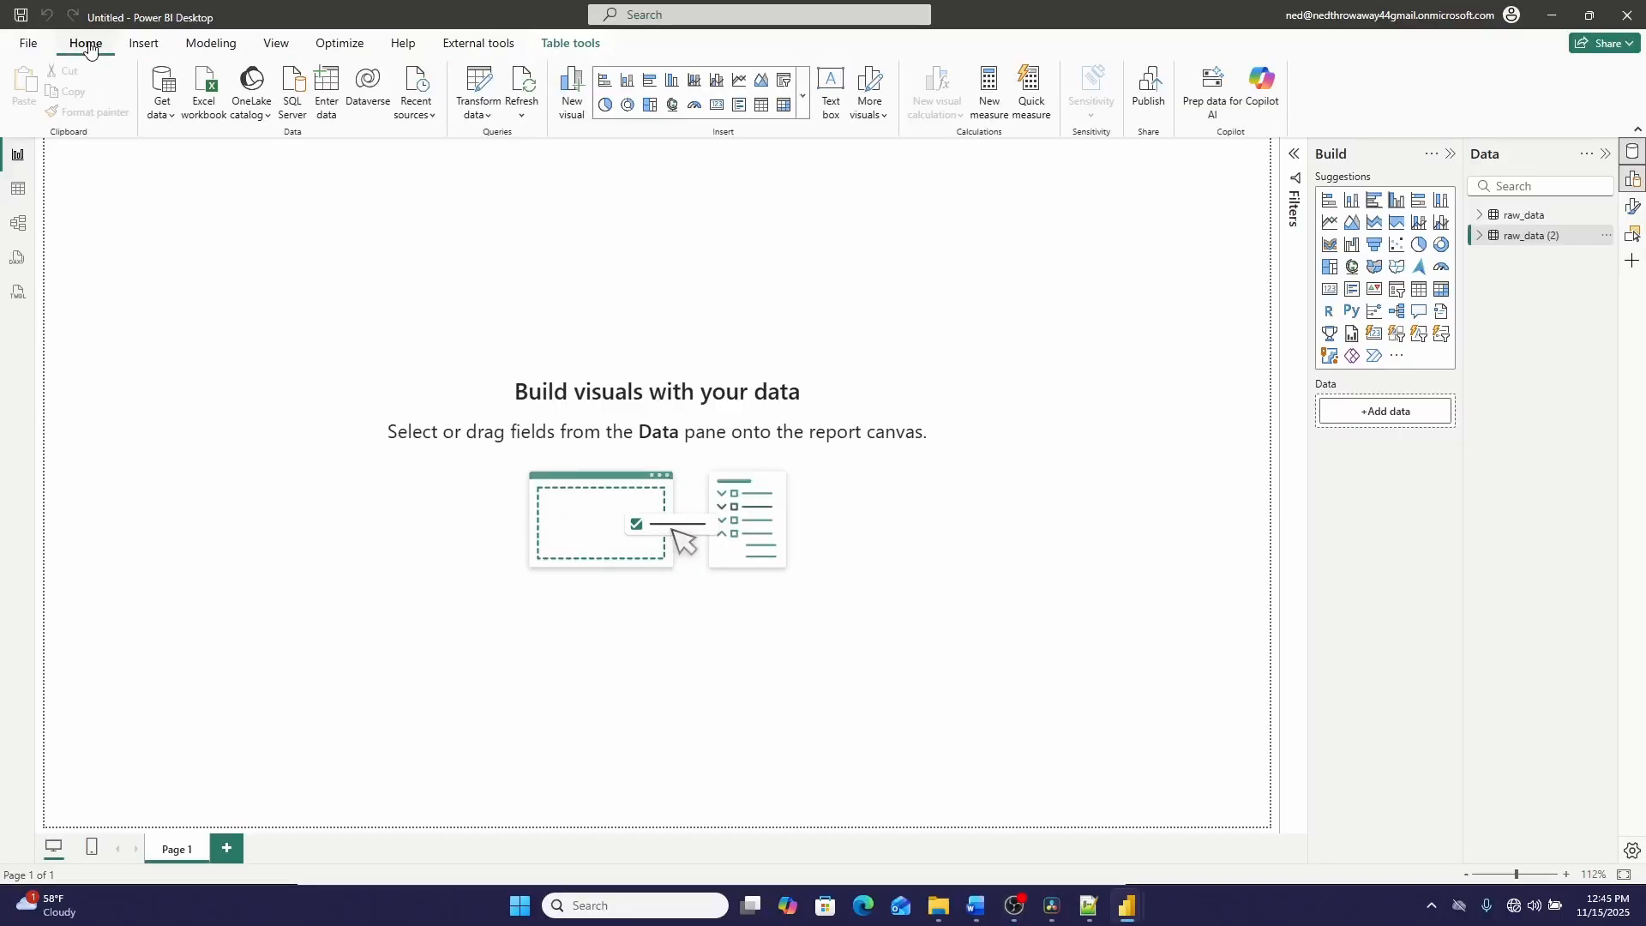
pyautogui.click(171, 89)
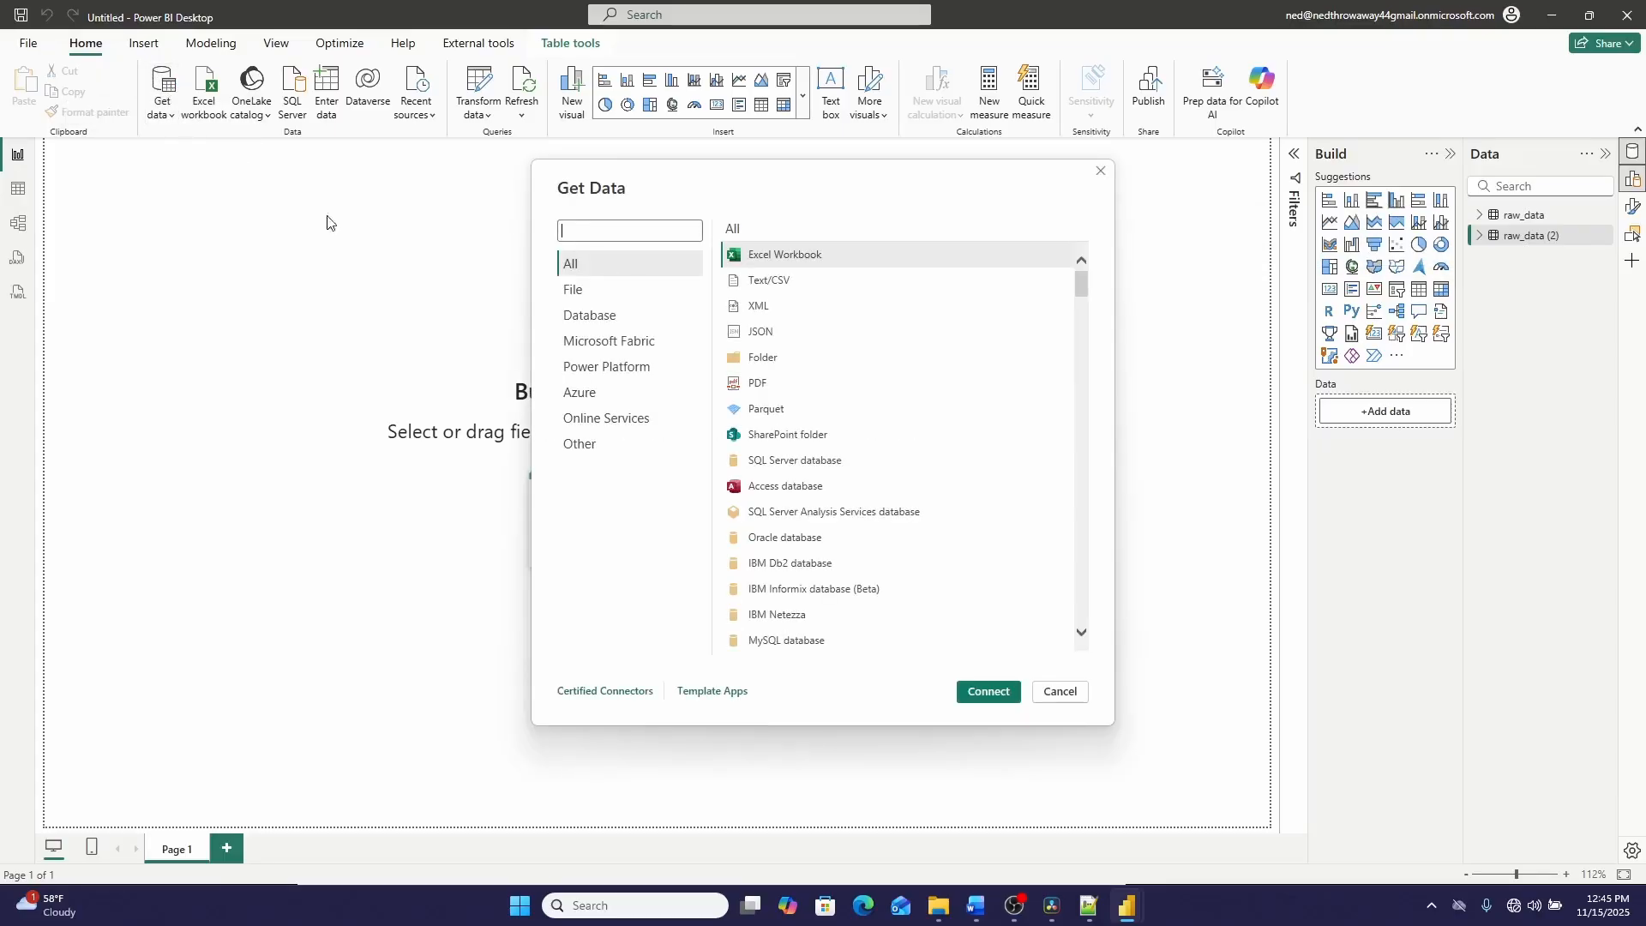
pyautogui.click(787, 260)
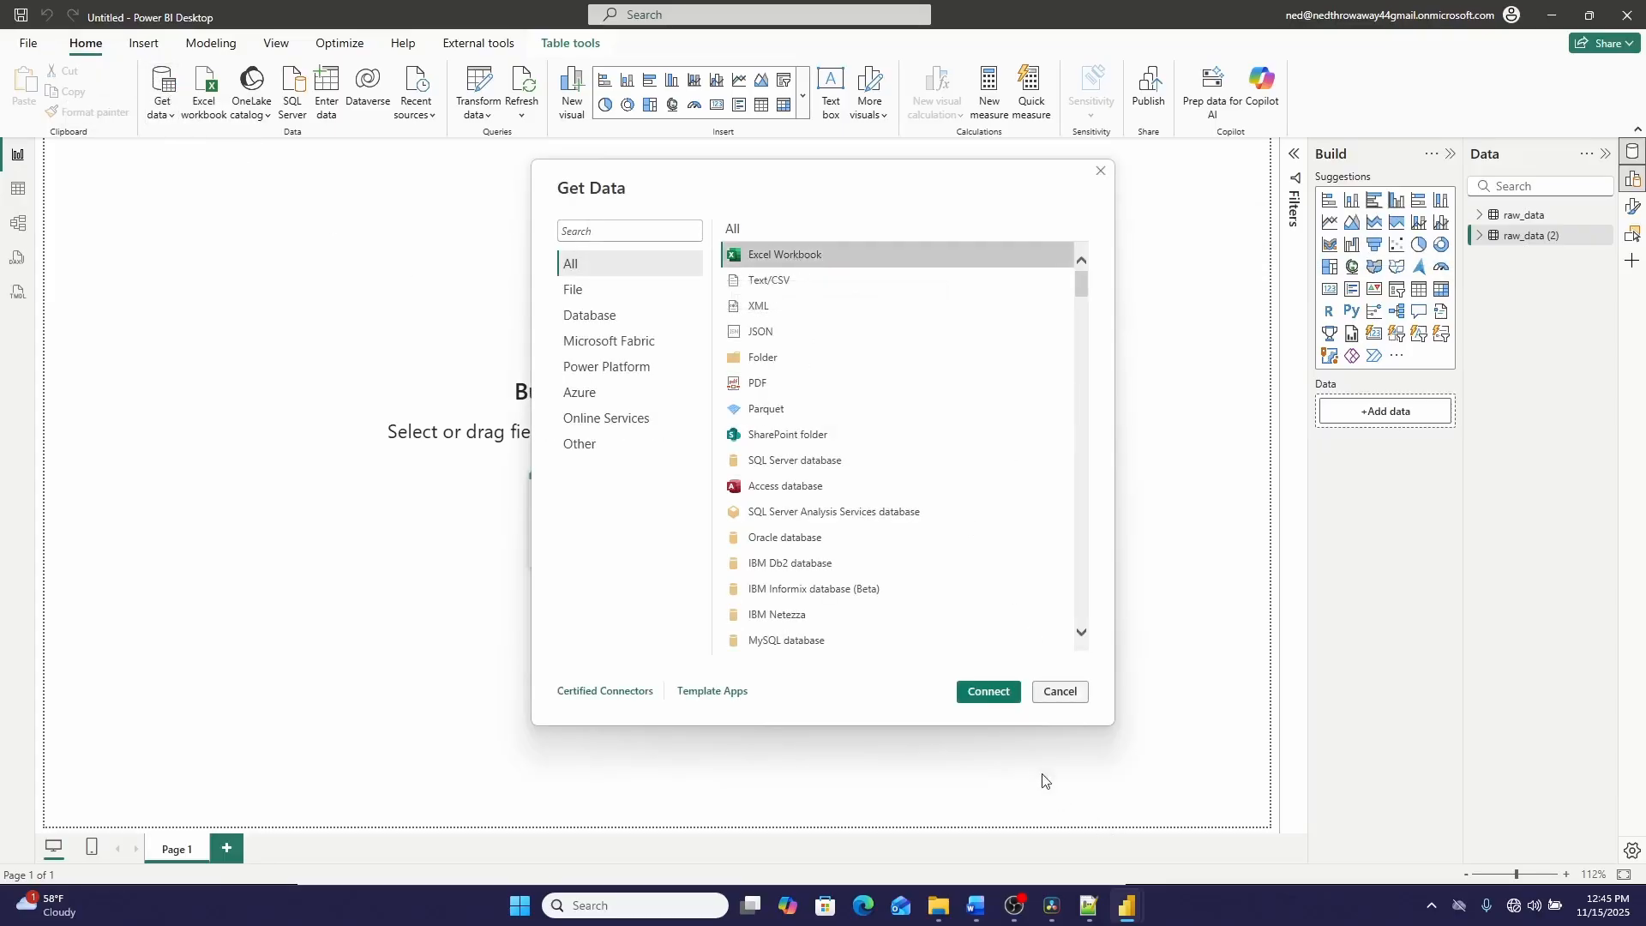
pyautogui.click(987, 692)
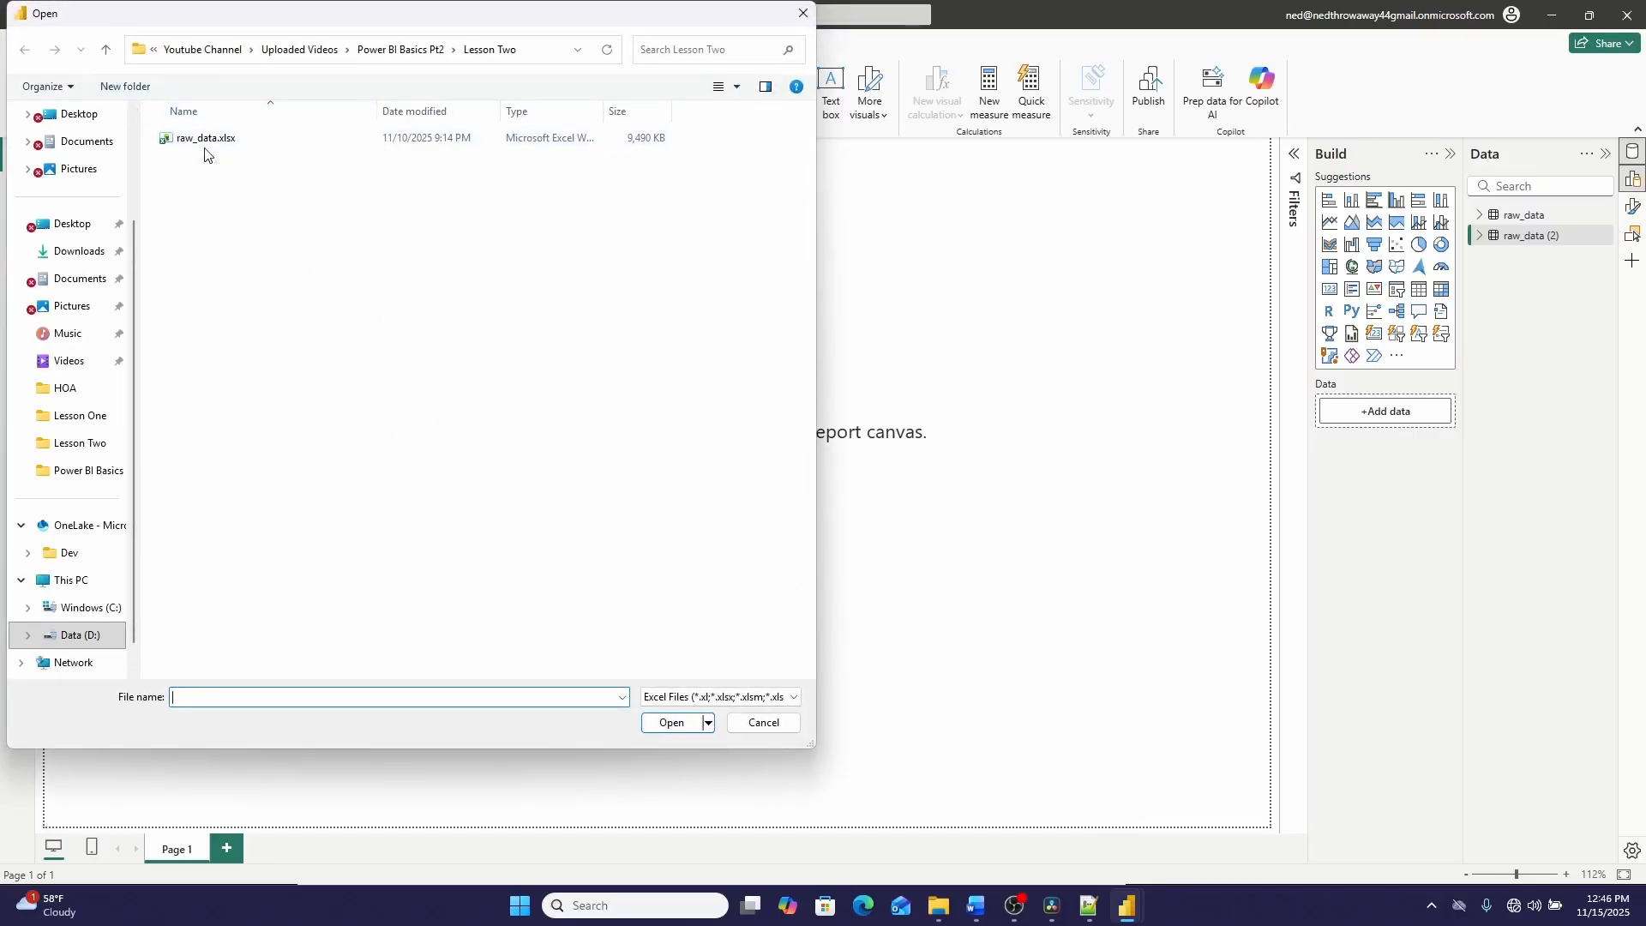
pyautogui.click(207, 141)
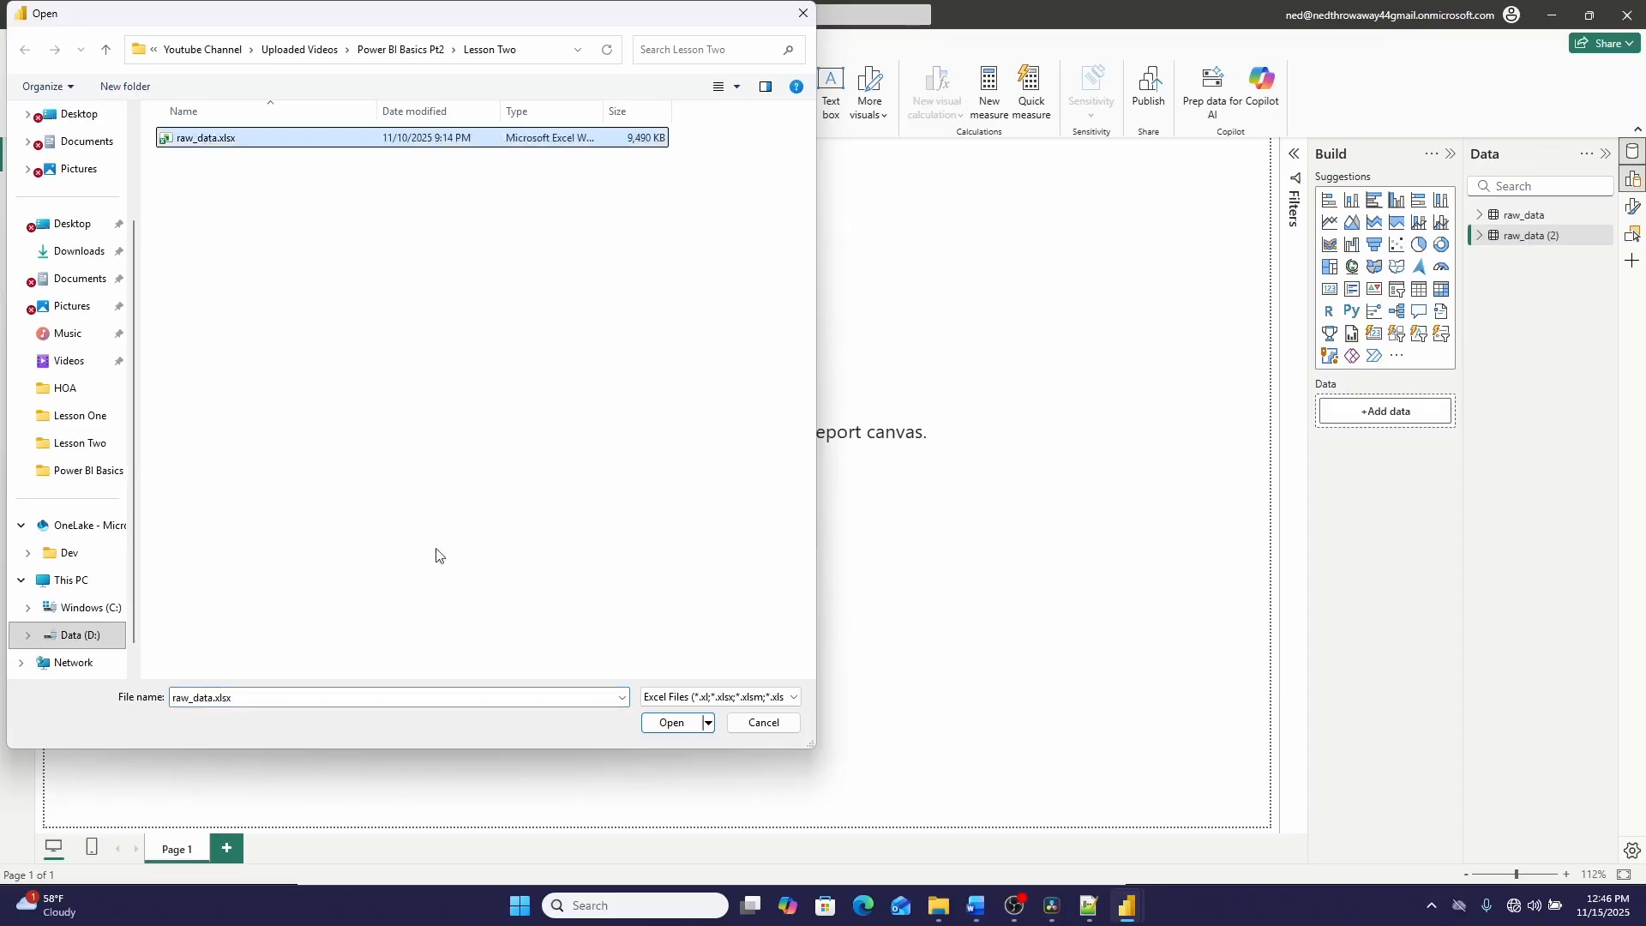
pyautogui.click(673, 725)
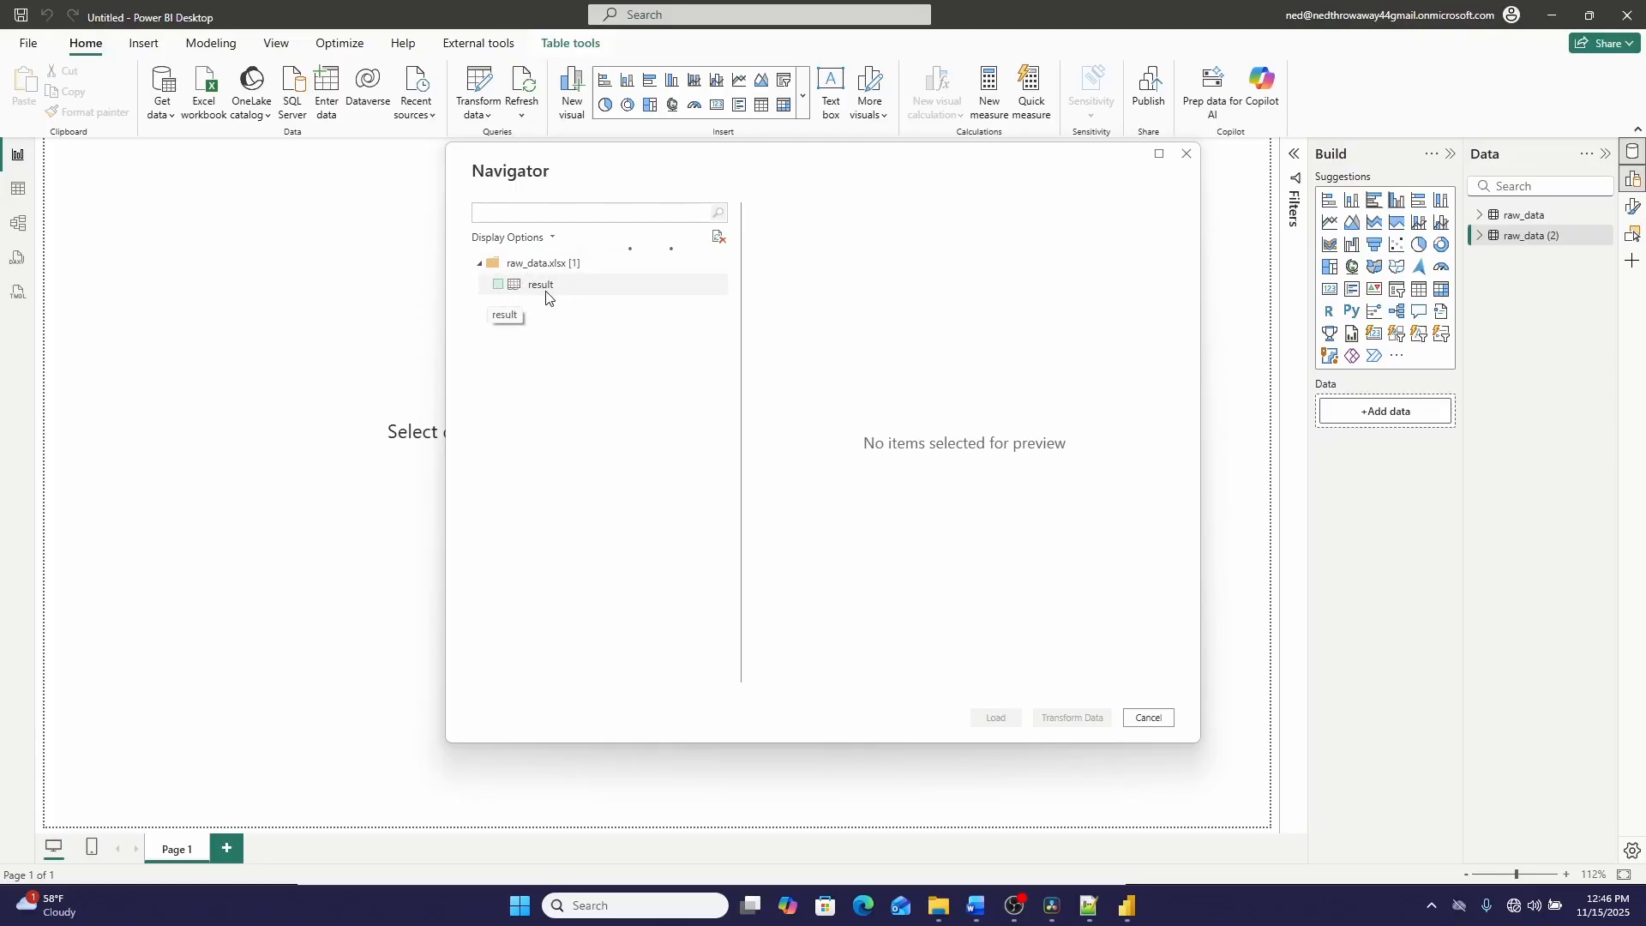
pyautogui.click(500, 287)
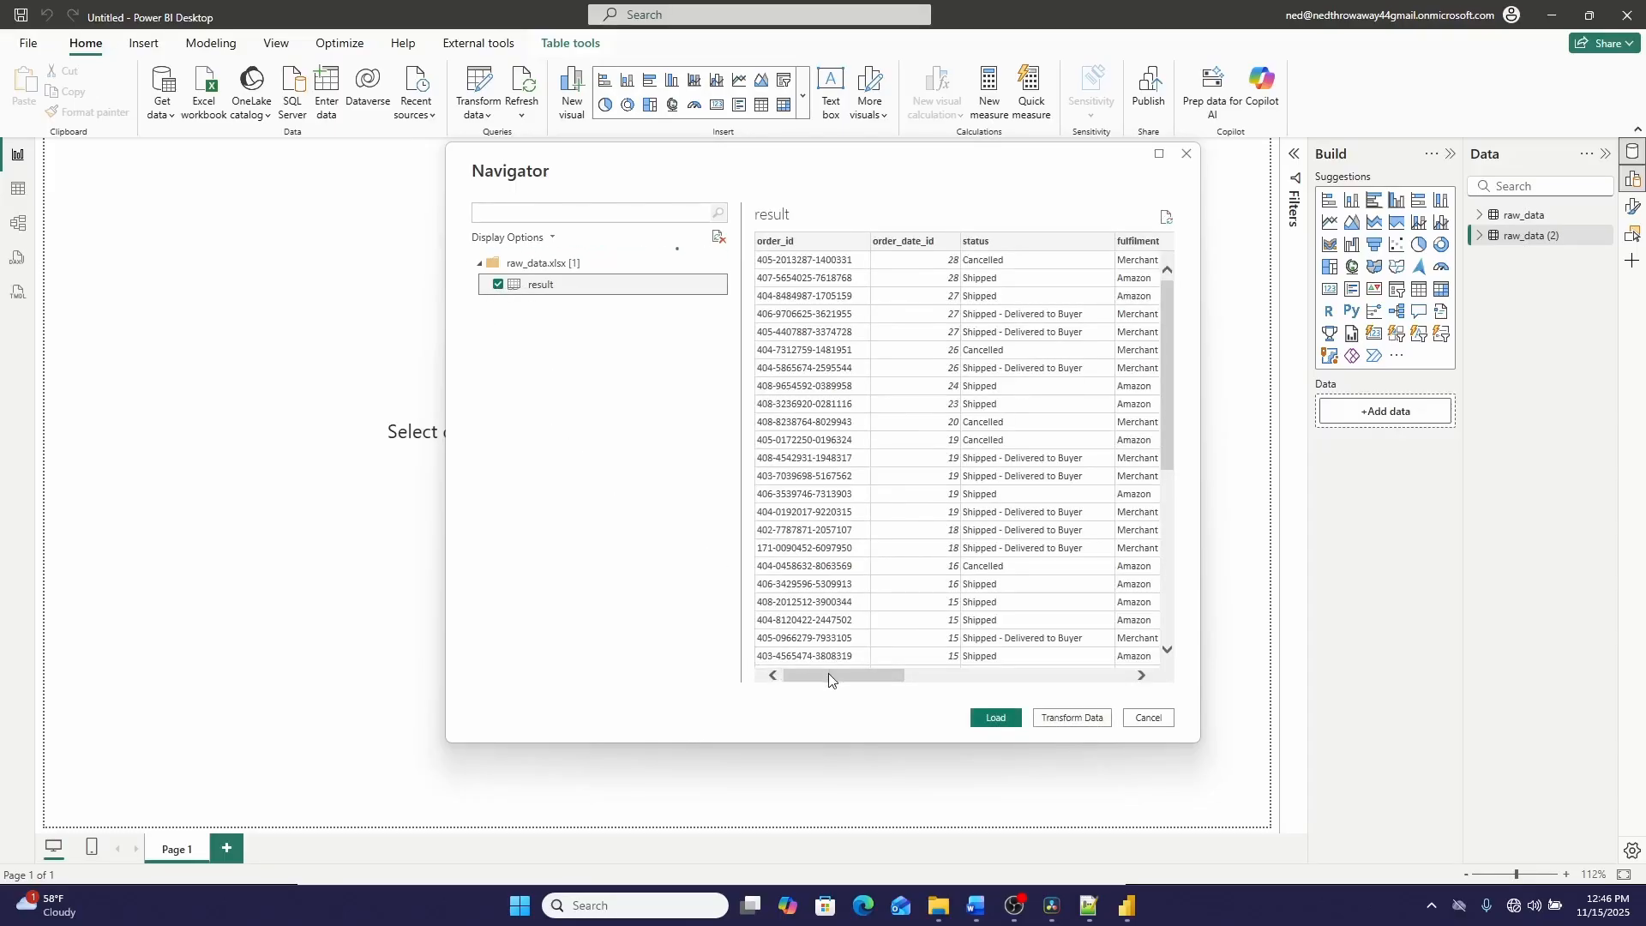
pyautogui.moveTo(829, 678); pyautogui.dragTo(746, 680)
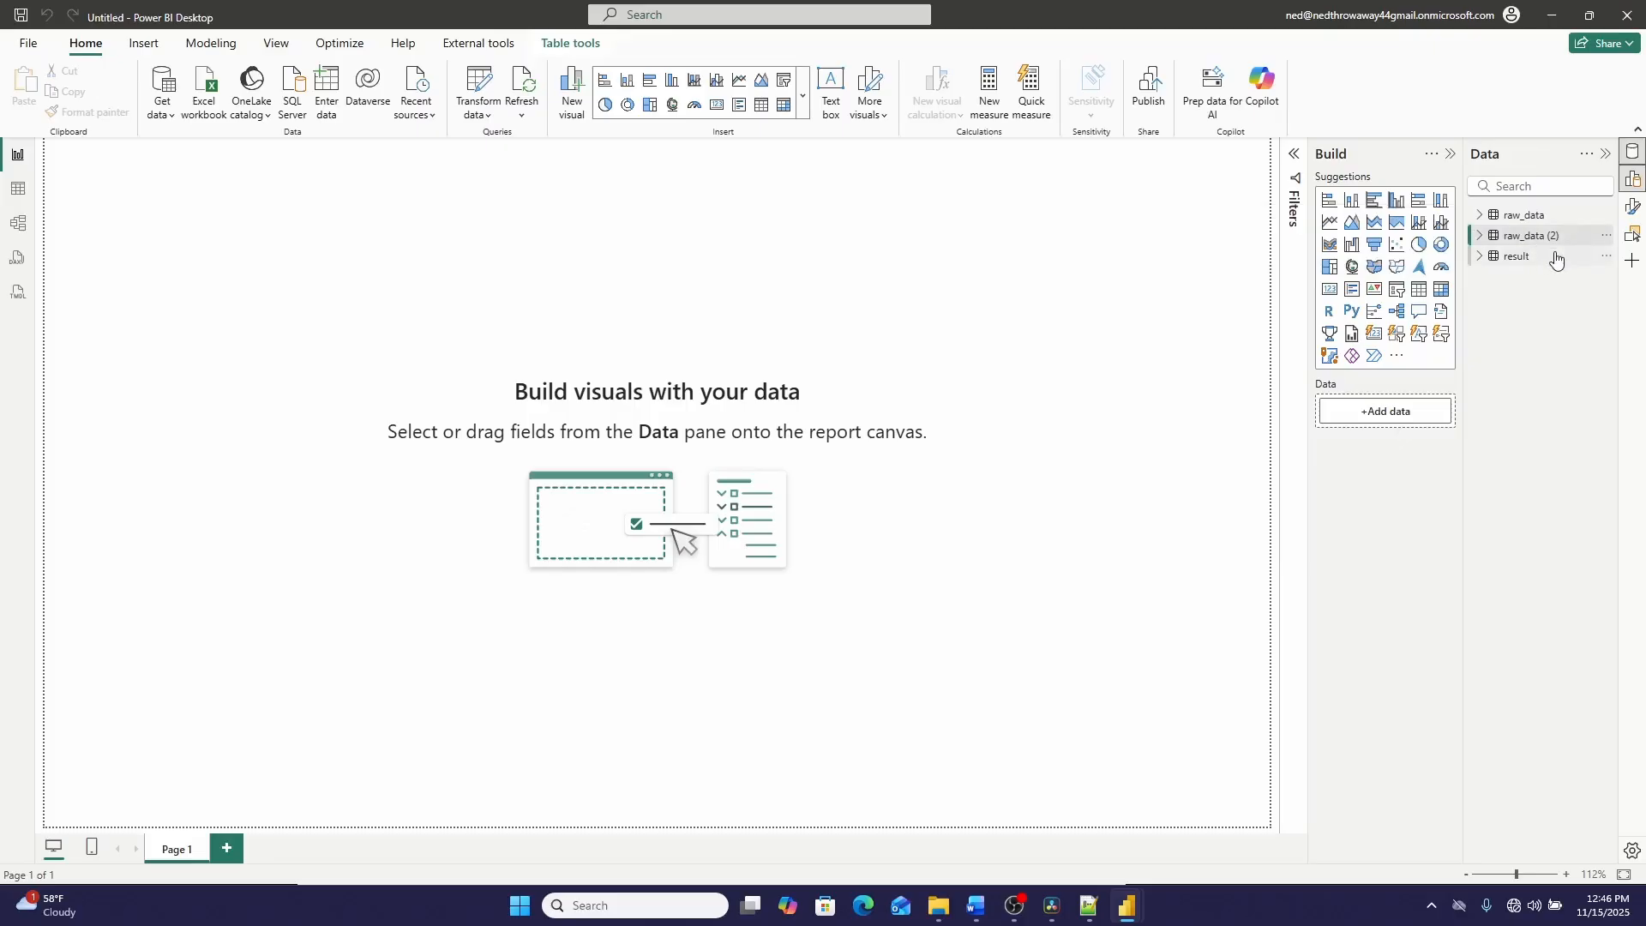
# - Open the result table's query for editing and examine the workbook file path in its Source step
pyautogui.click(1606, 262)
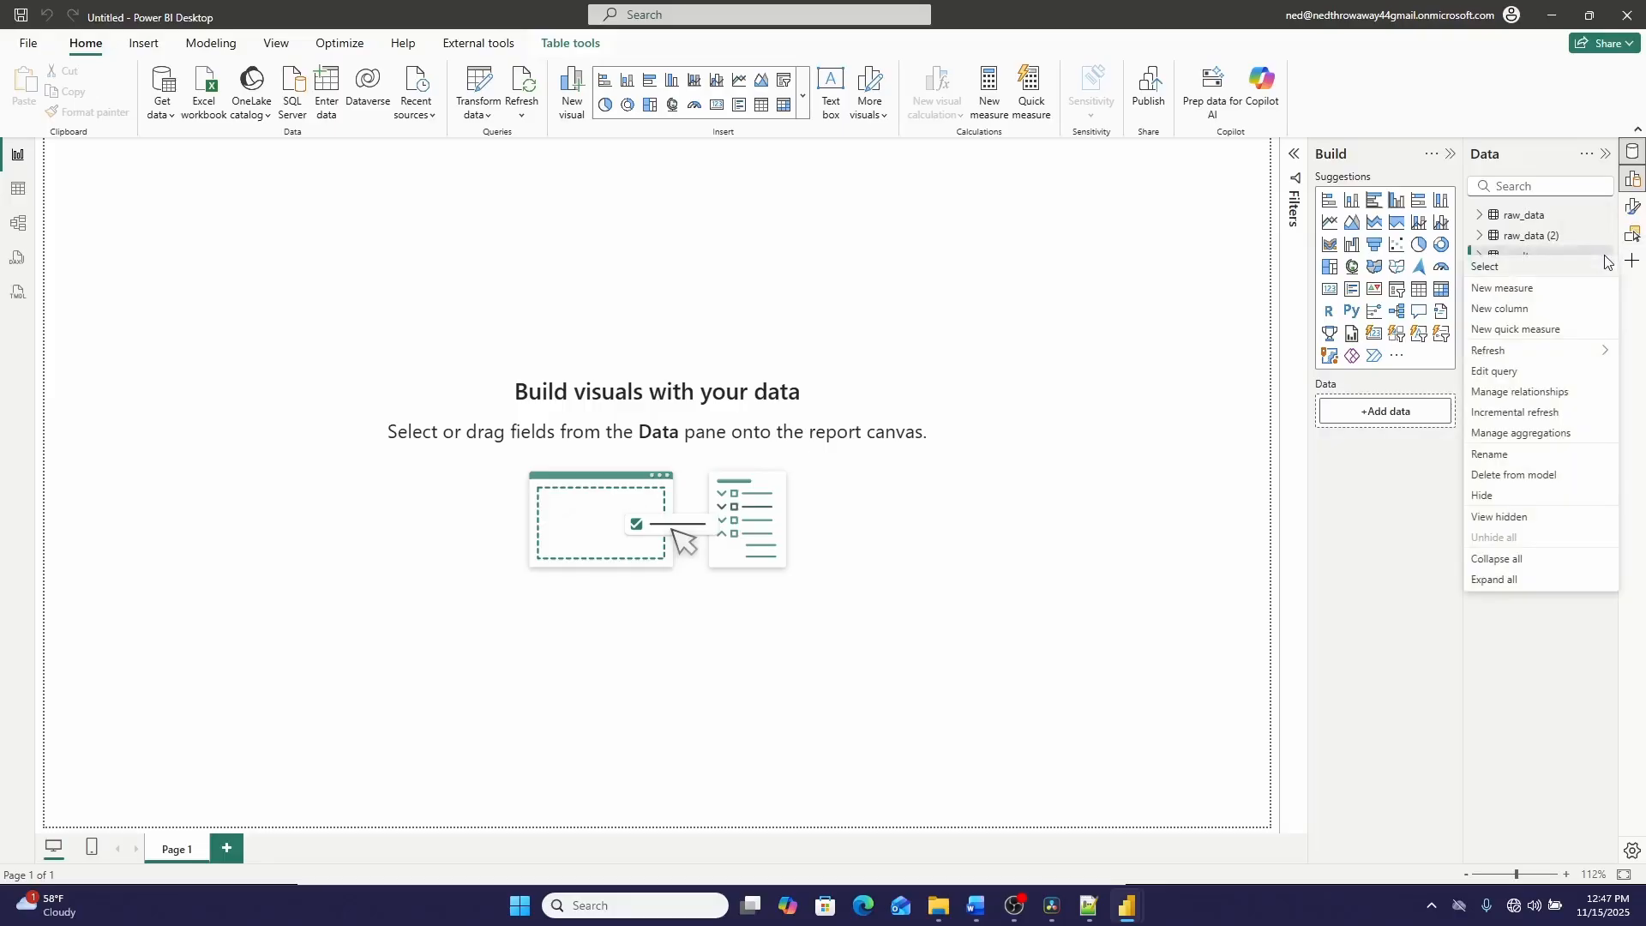
pyautogui.click(1523, 380)
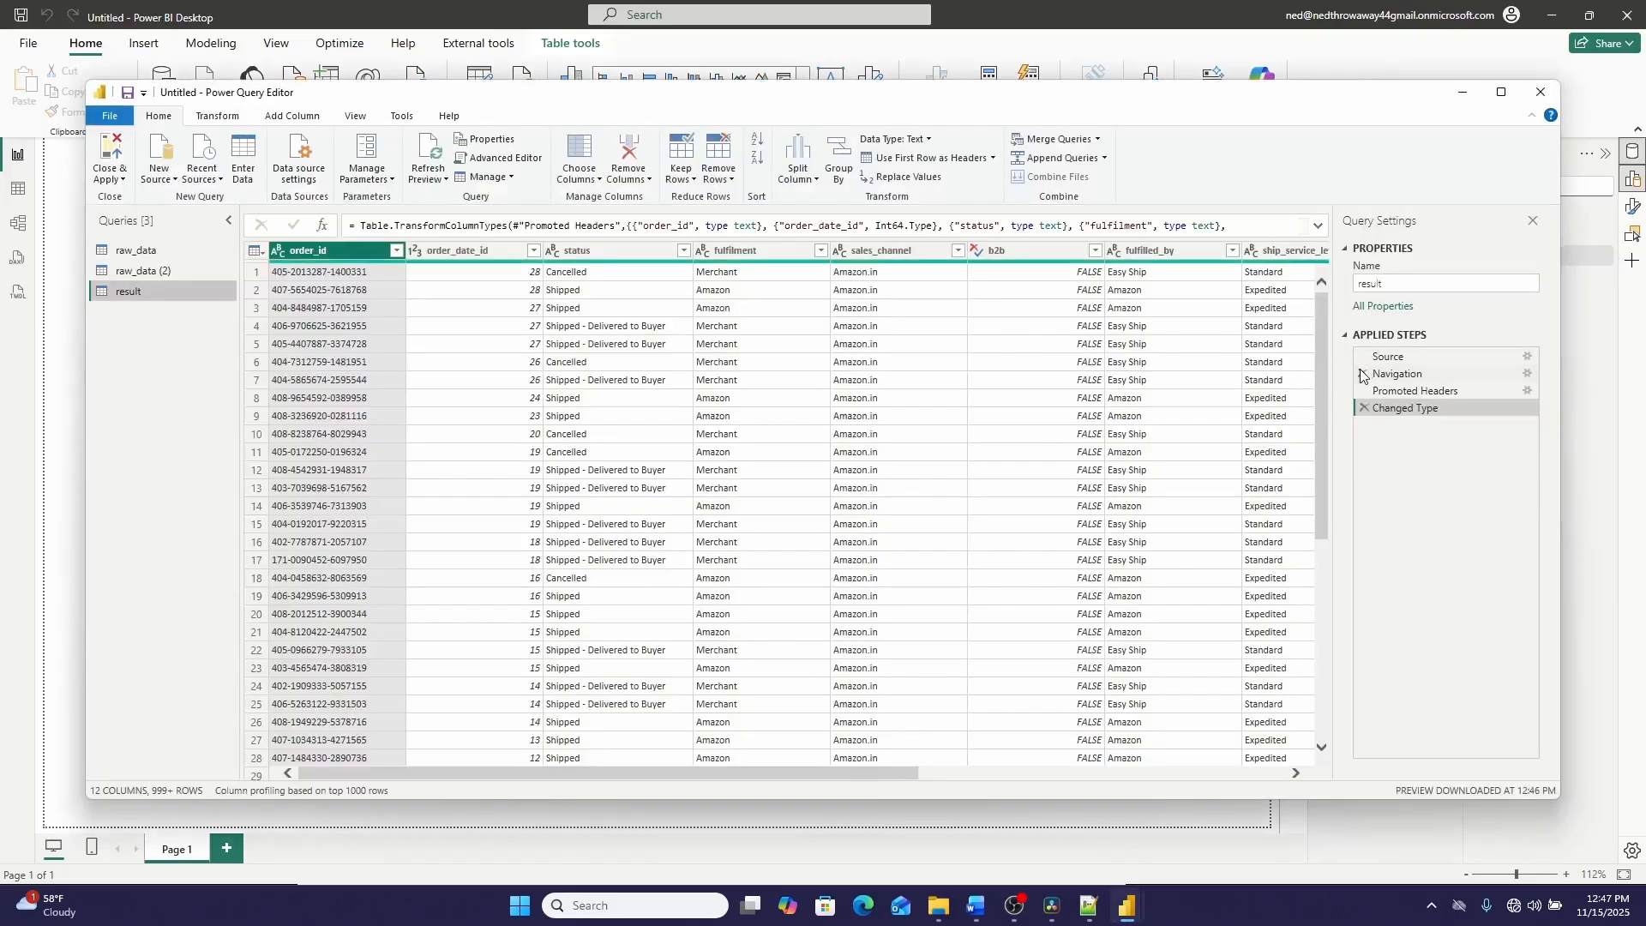
pyautogui.click(1389, 360)
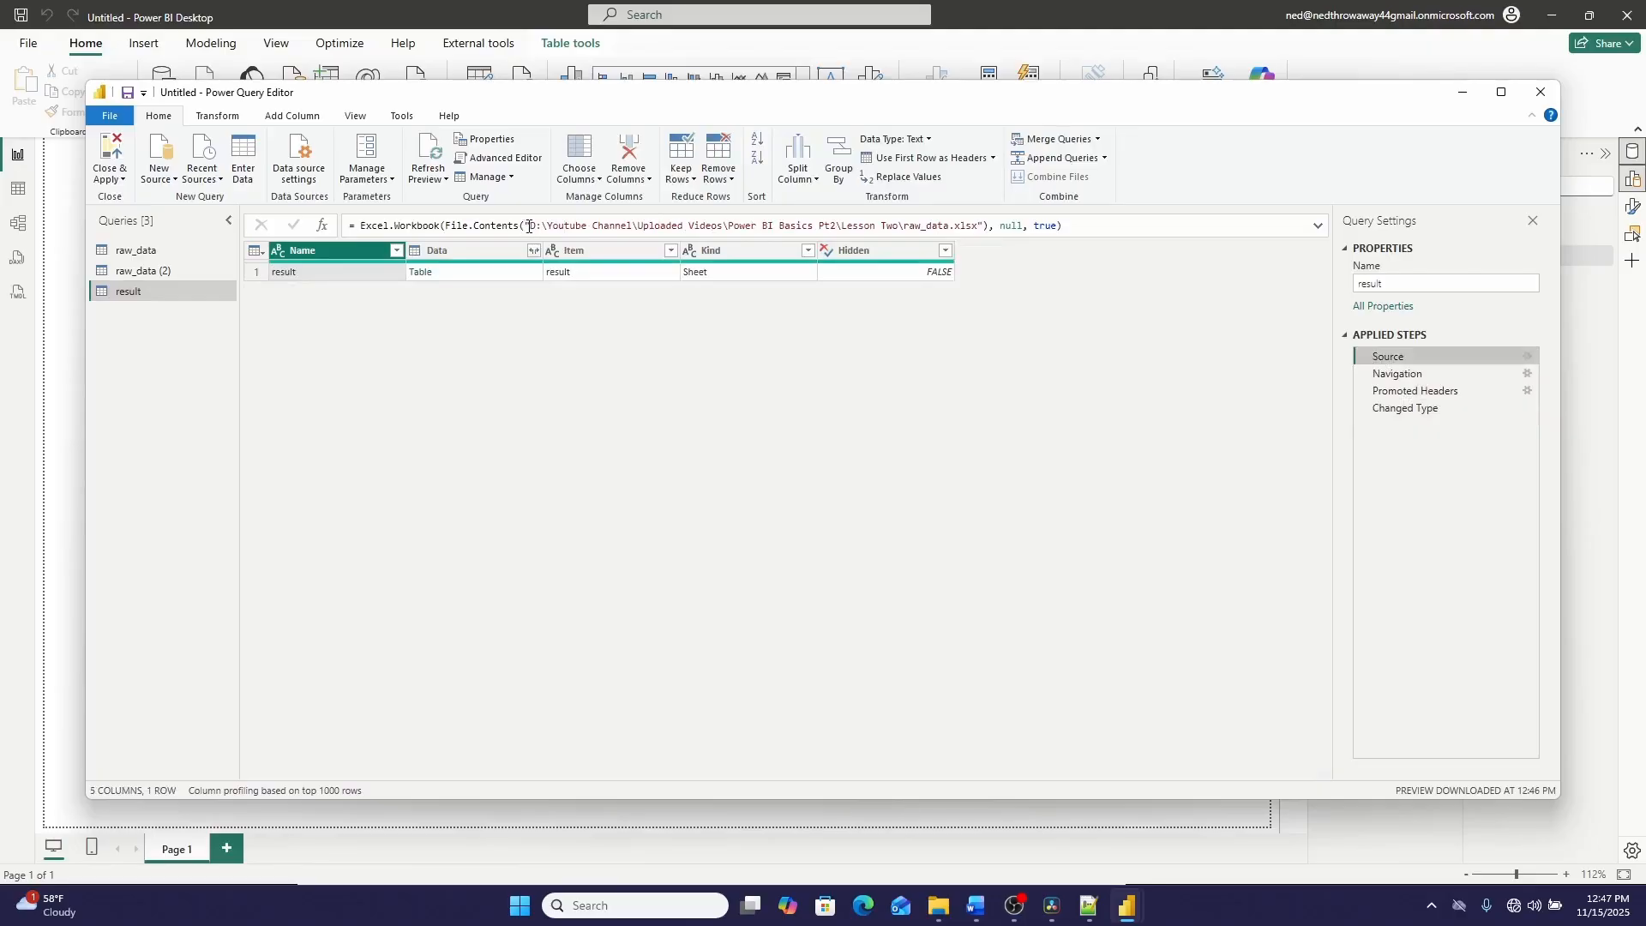
pyautogui.moveTo(529, 225); pyautogui.dragTo(983, 225)
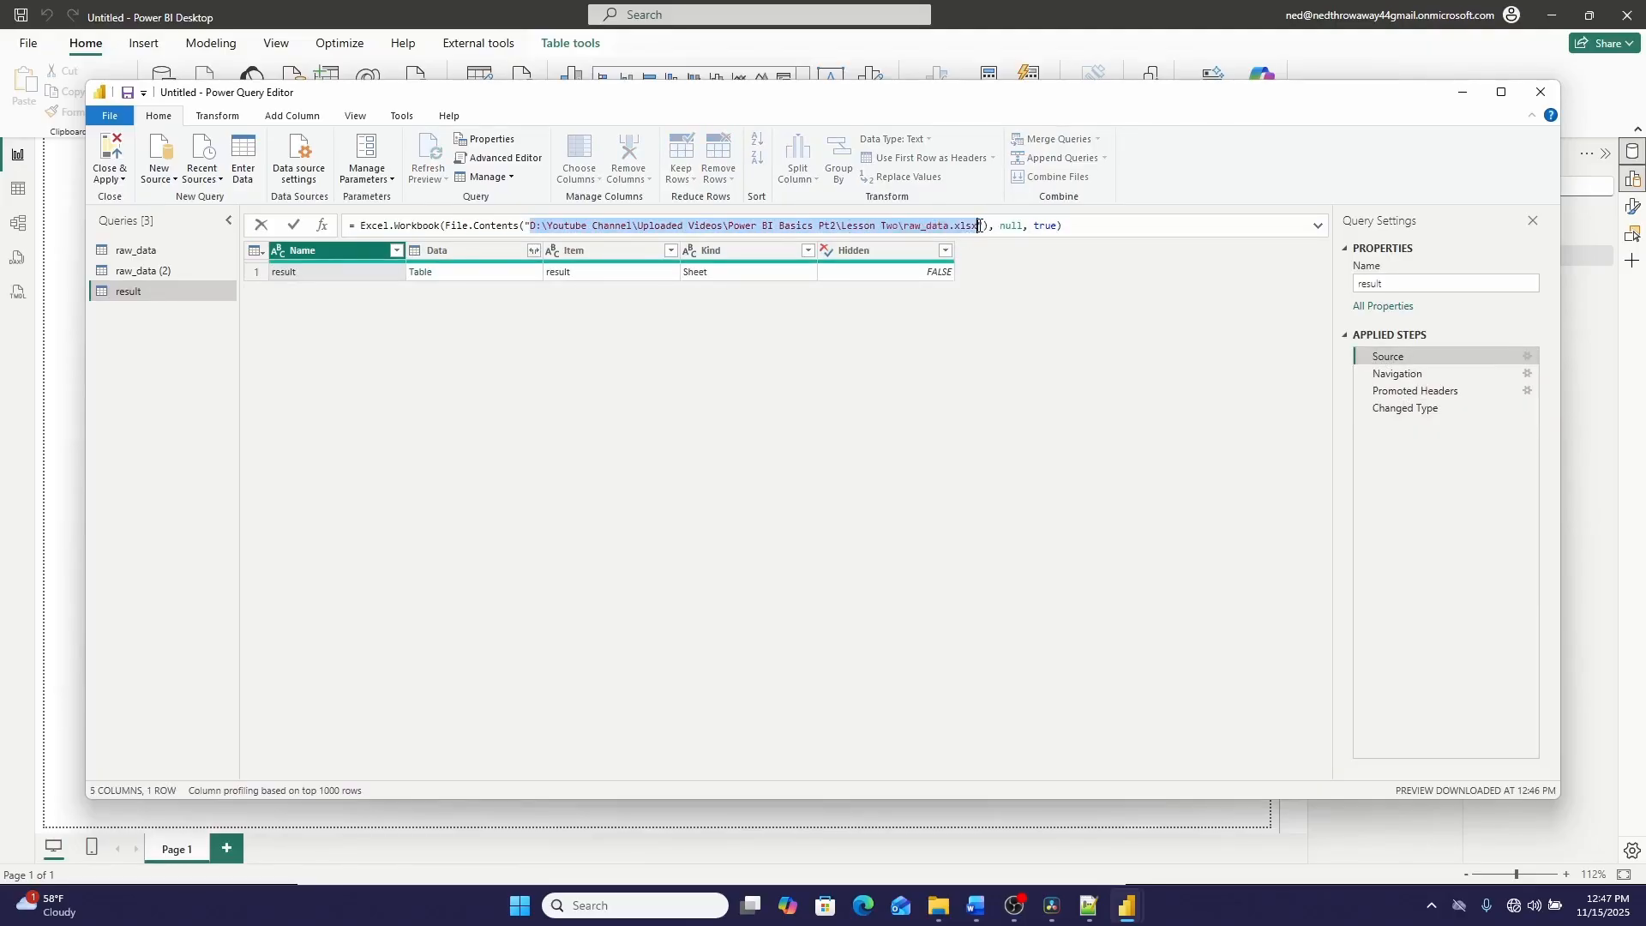
# - Examine the CSV file path in the Source step of the raw_data query, expanding the formula to show it in full
pyautogui.click(141, 250)
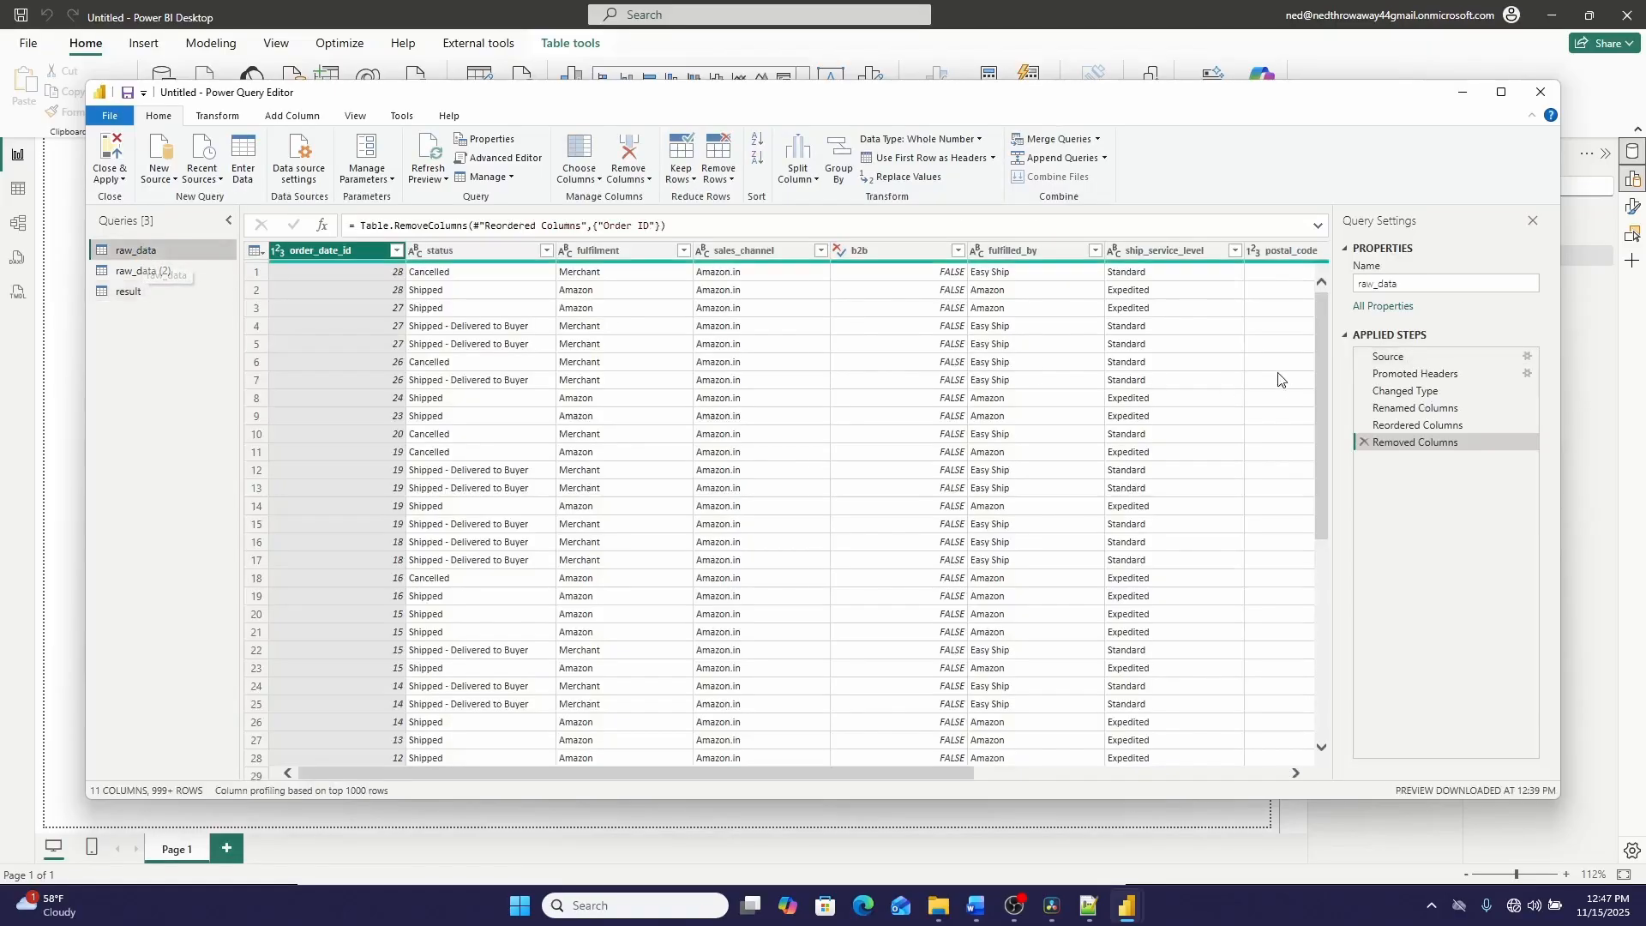
pyautogui.click(1388, 355)
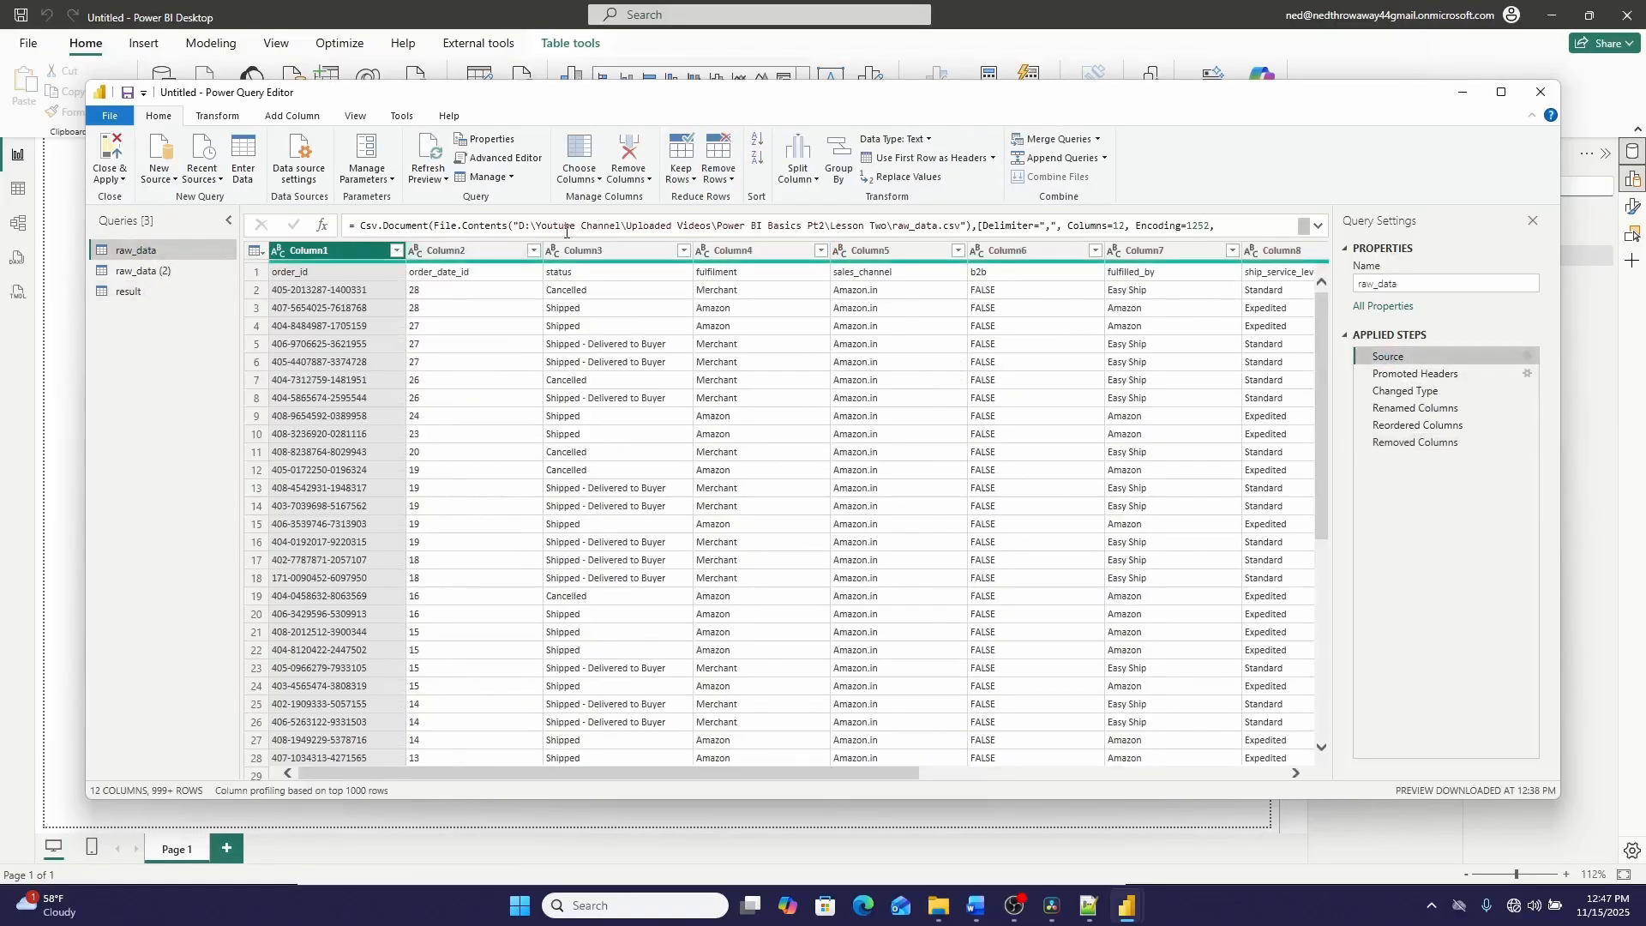
pyautogui.moveTo(522, 226); pyautogui.dragTo(916, 228)
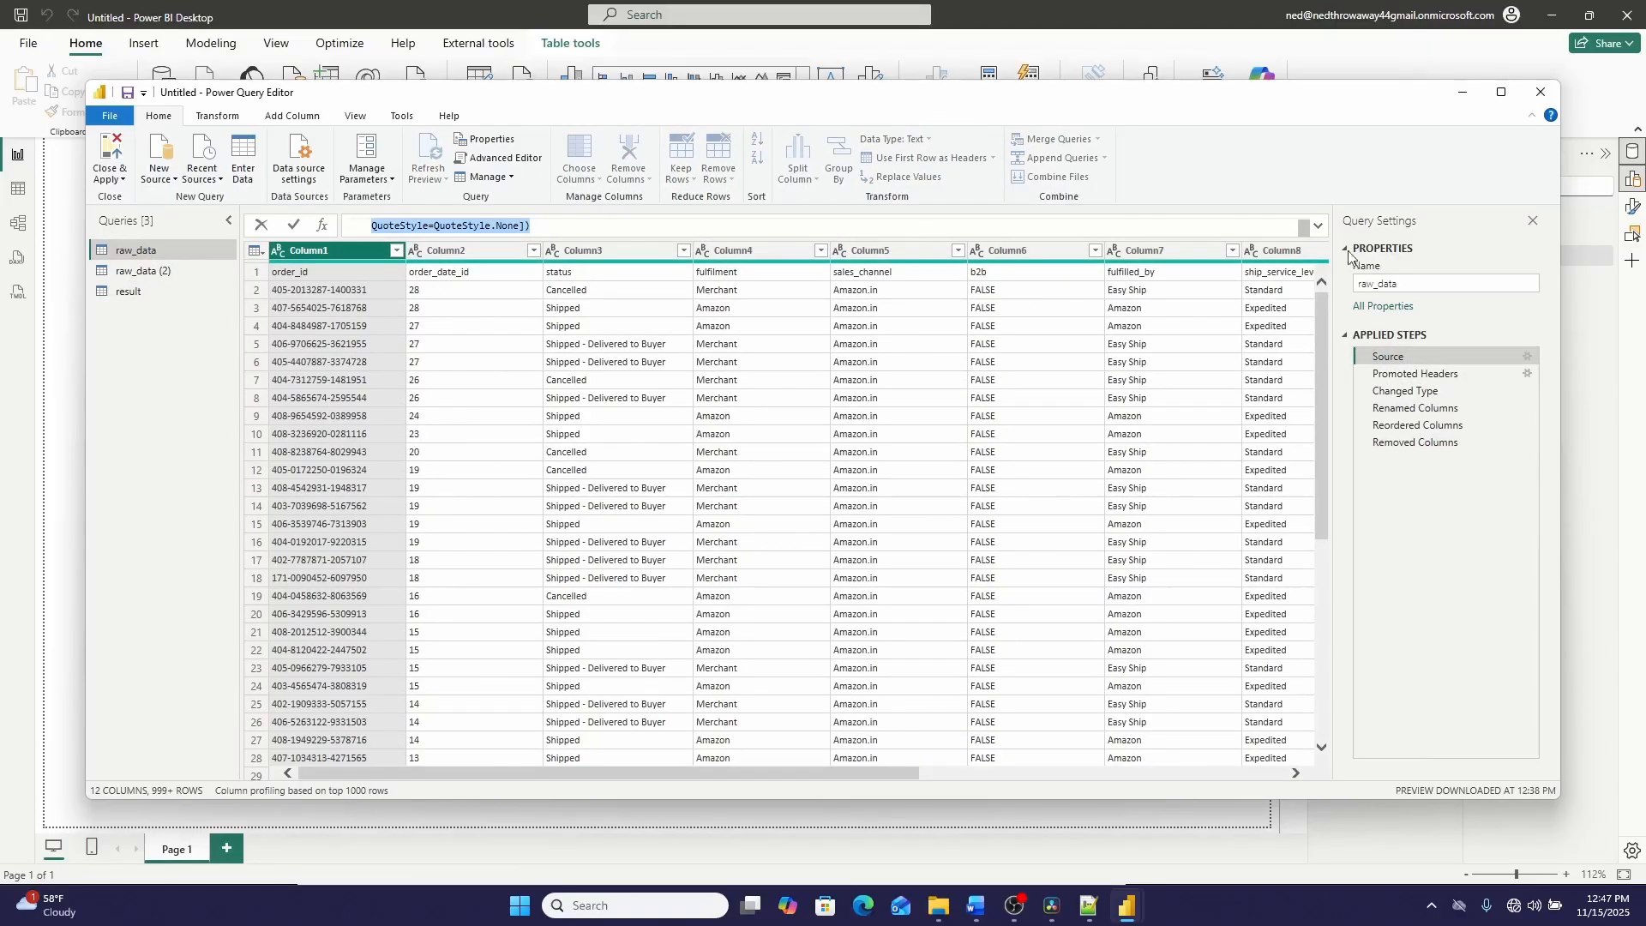
pyautogui.press('Escape')
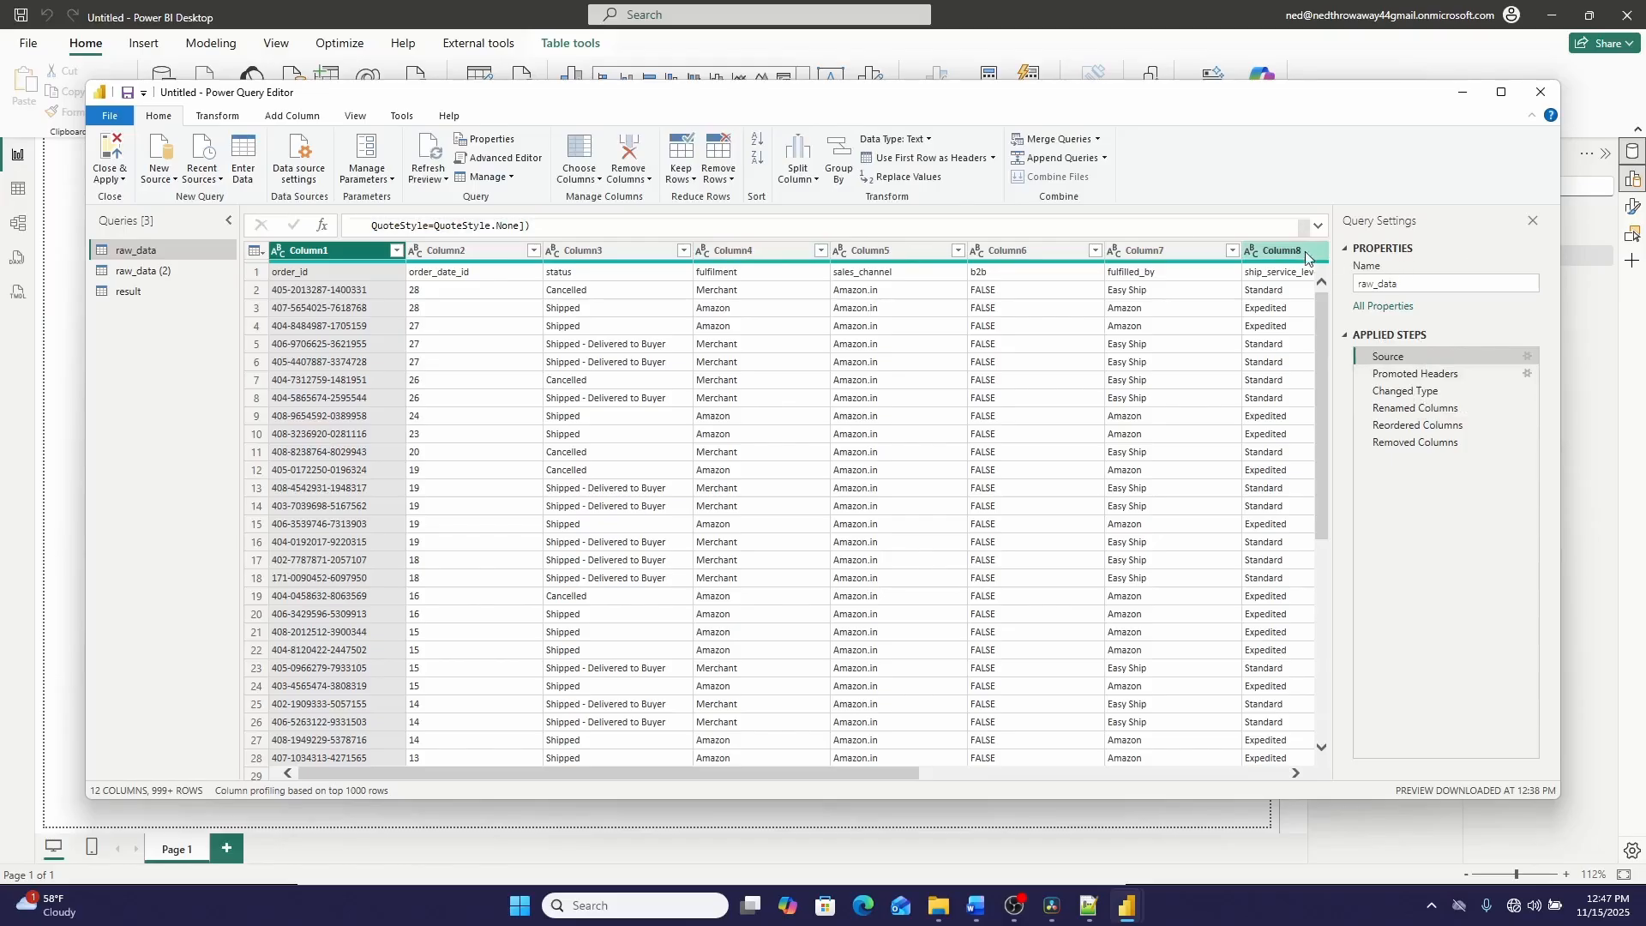
pyautogui.click(1319, 227)
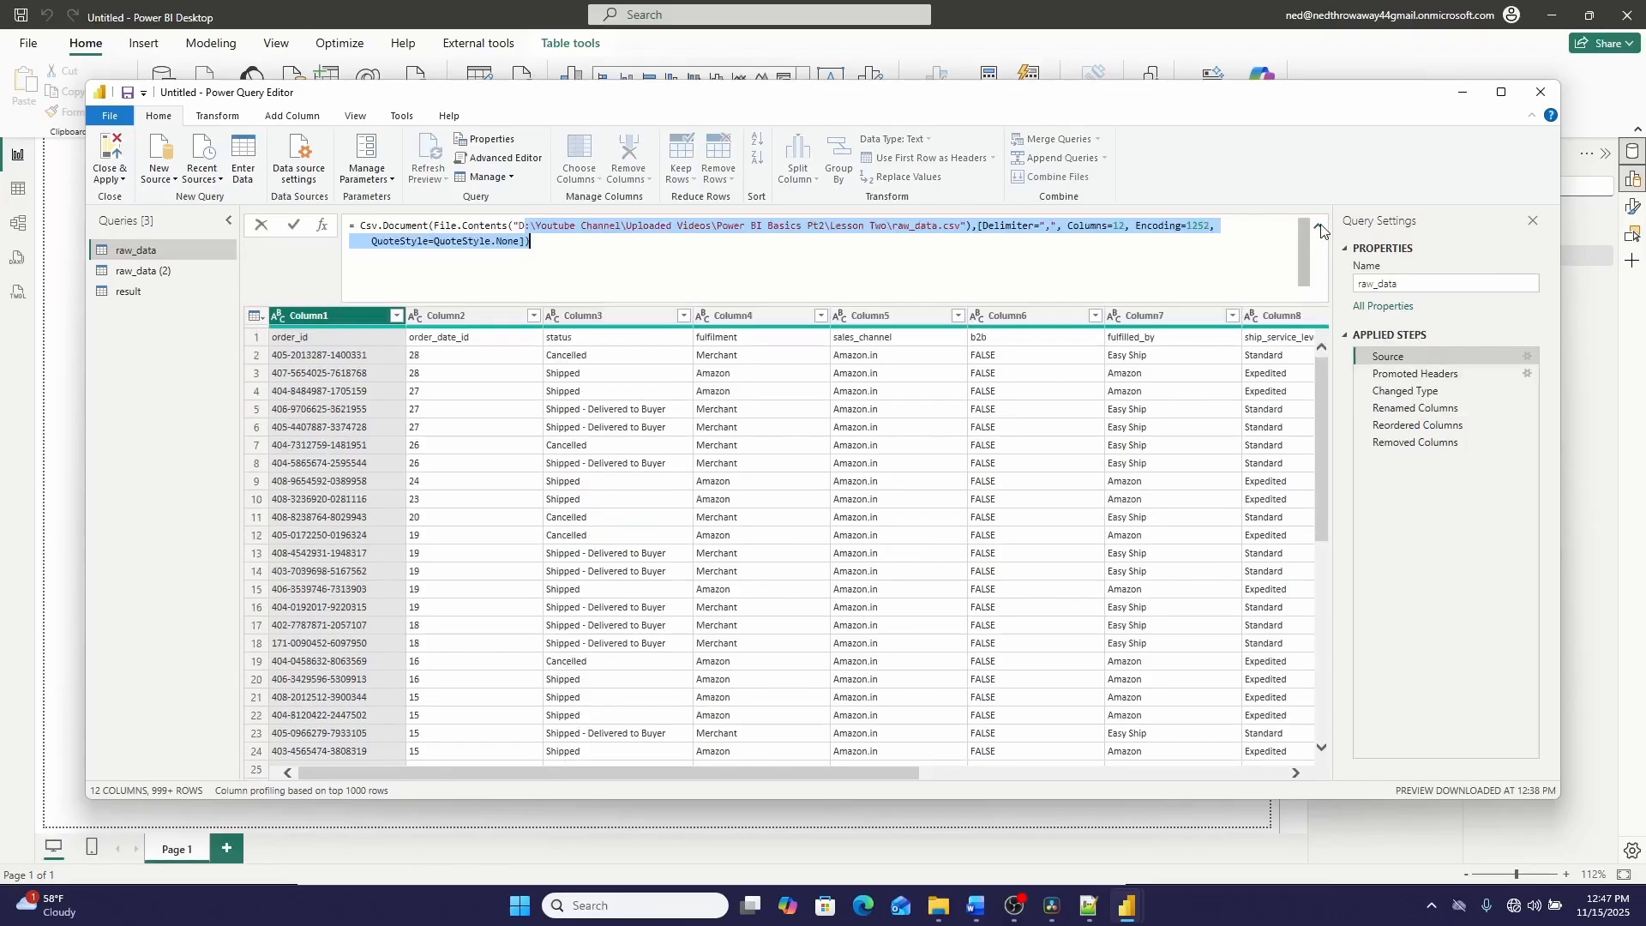
pyautogui.click(1035, 245)
pyautogui.moveTo(961, 228); pyautogui.dragTo(524, 230)
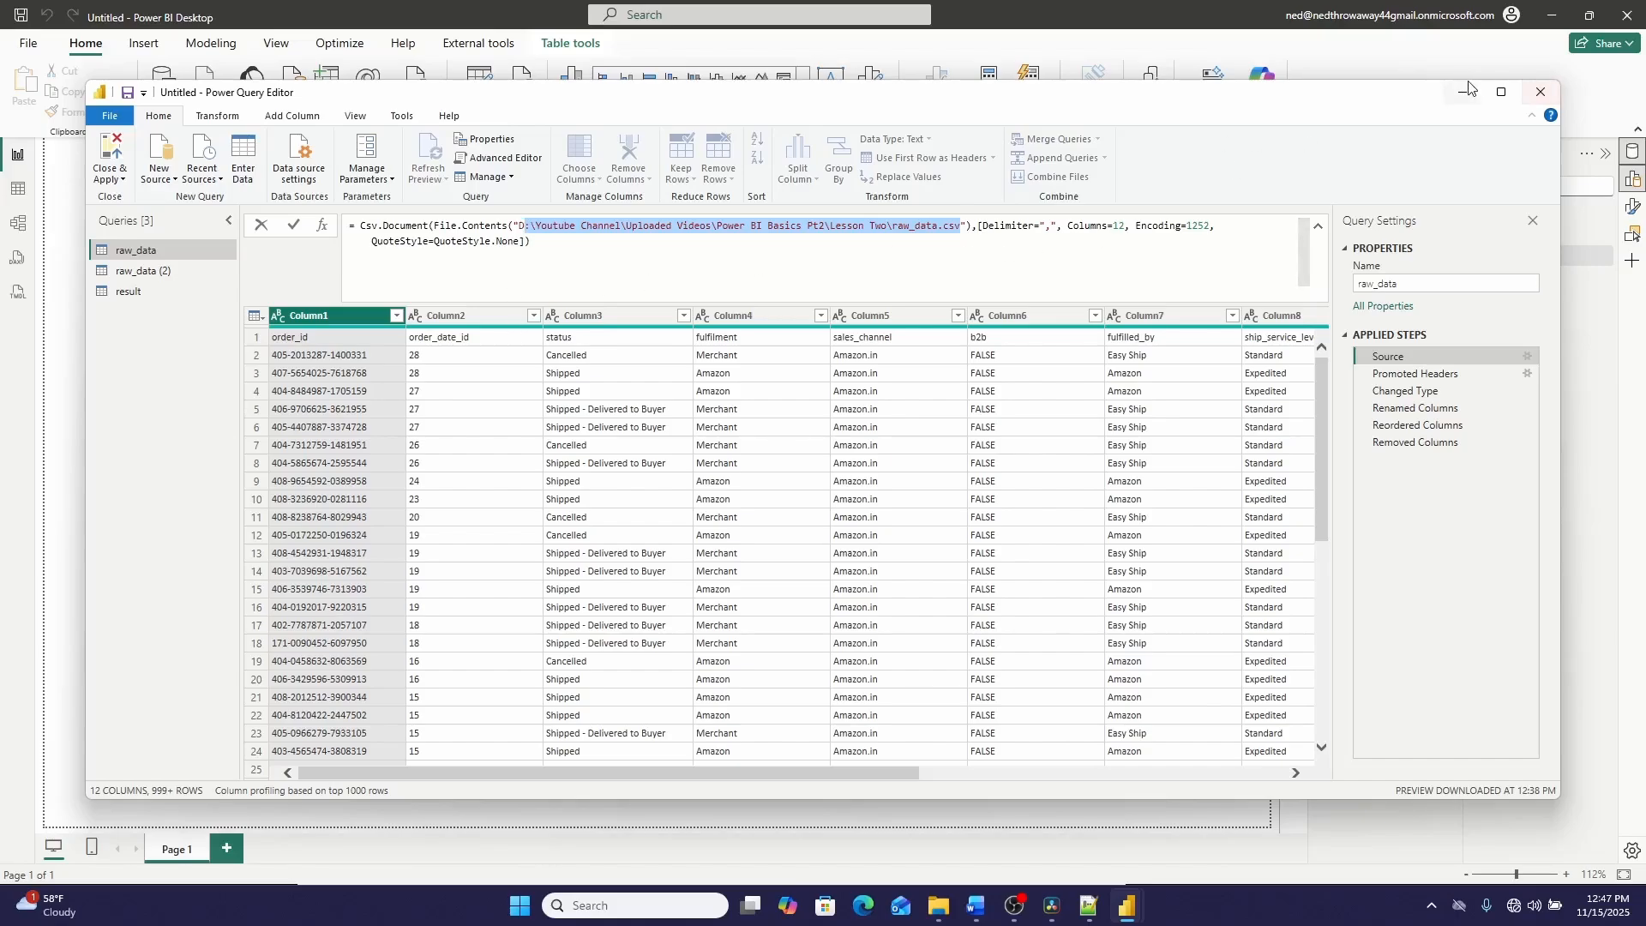
# - Close the Power Query Editor, then save the report as demo and publish it to My workspace
pyautogui.click(1539, 94)
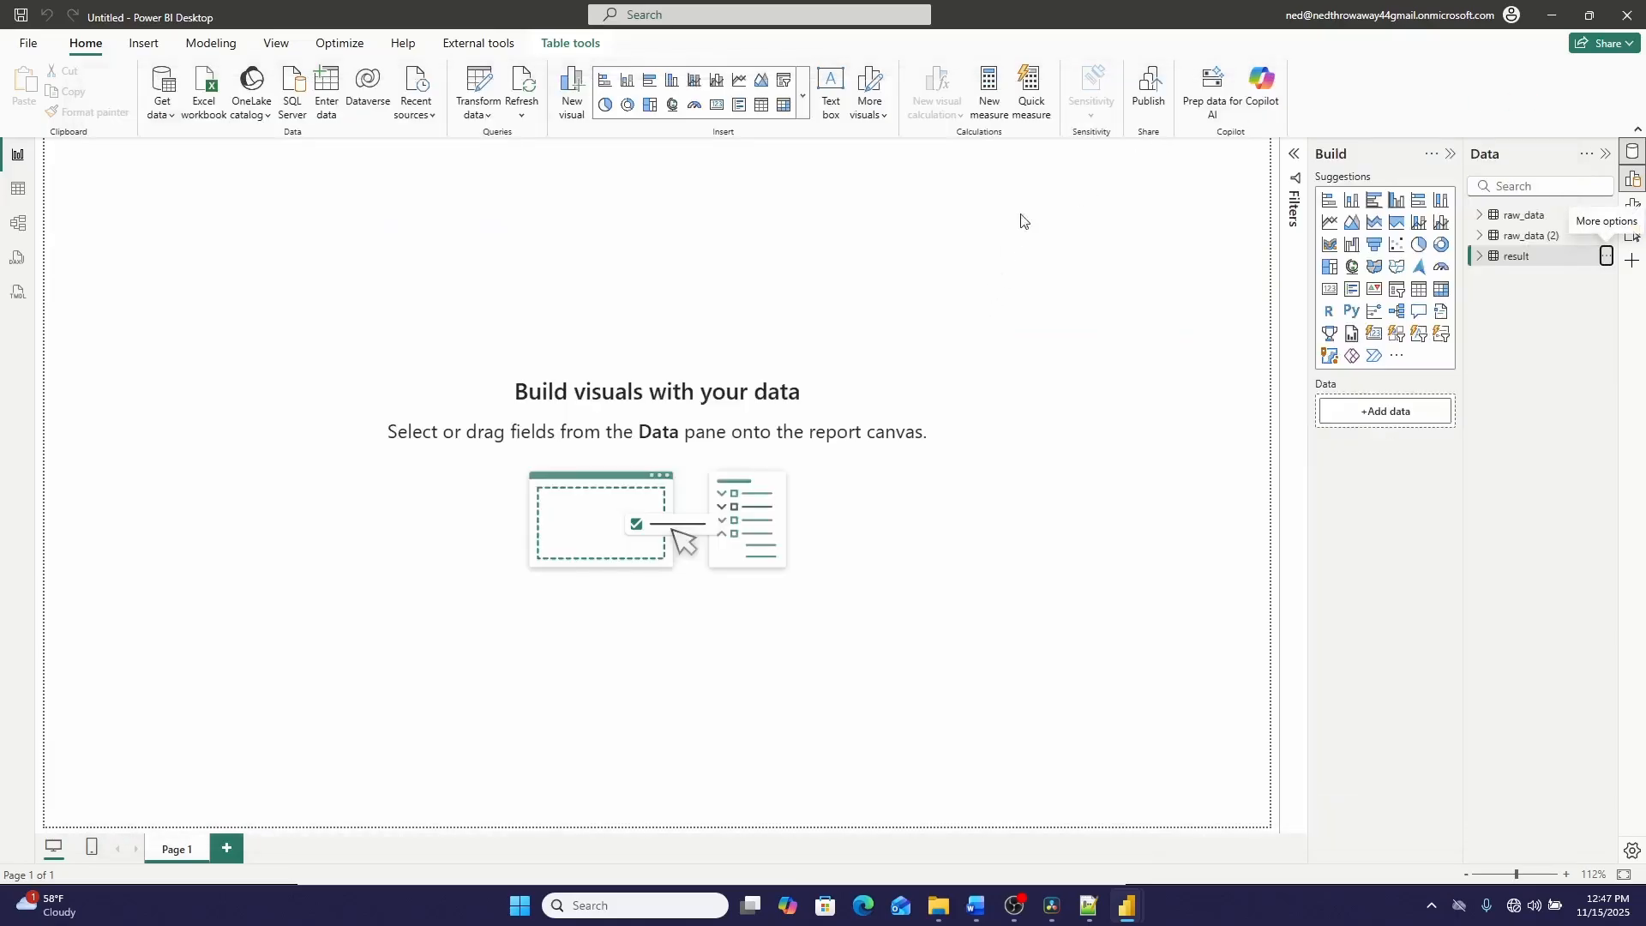
pyautogui.click(1150, 86)
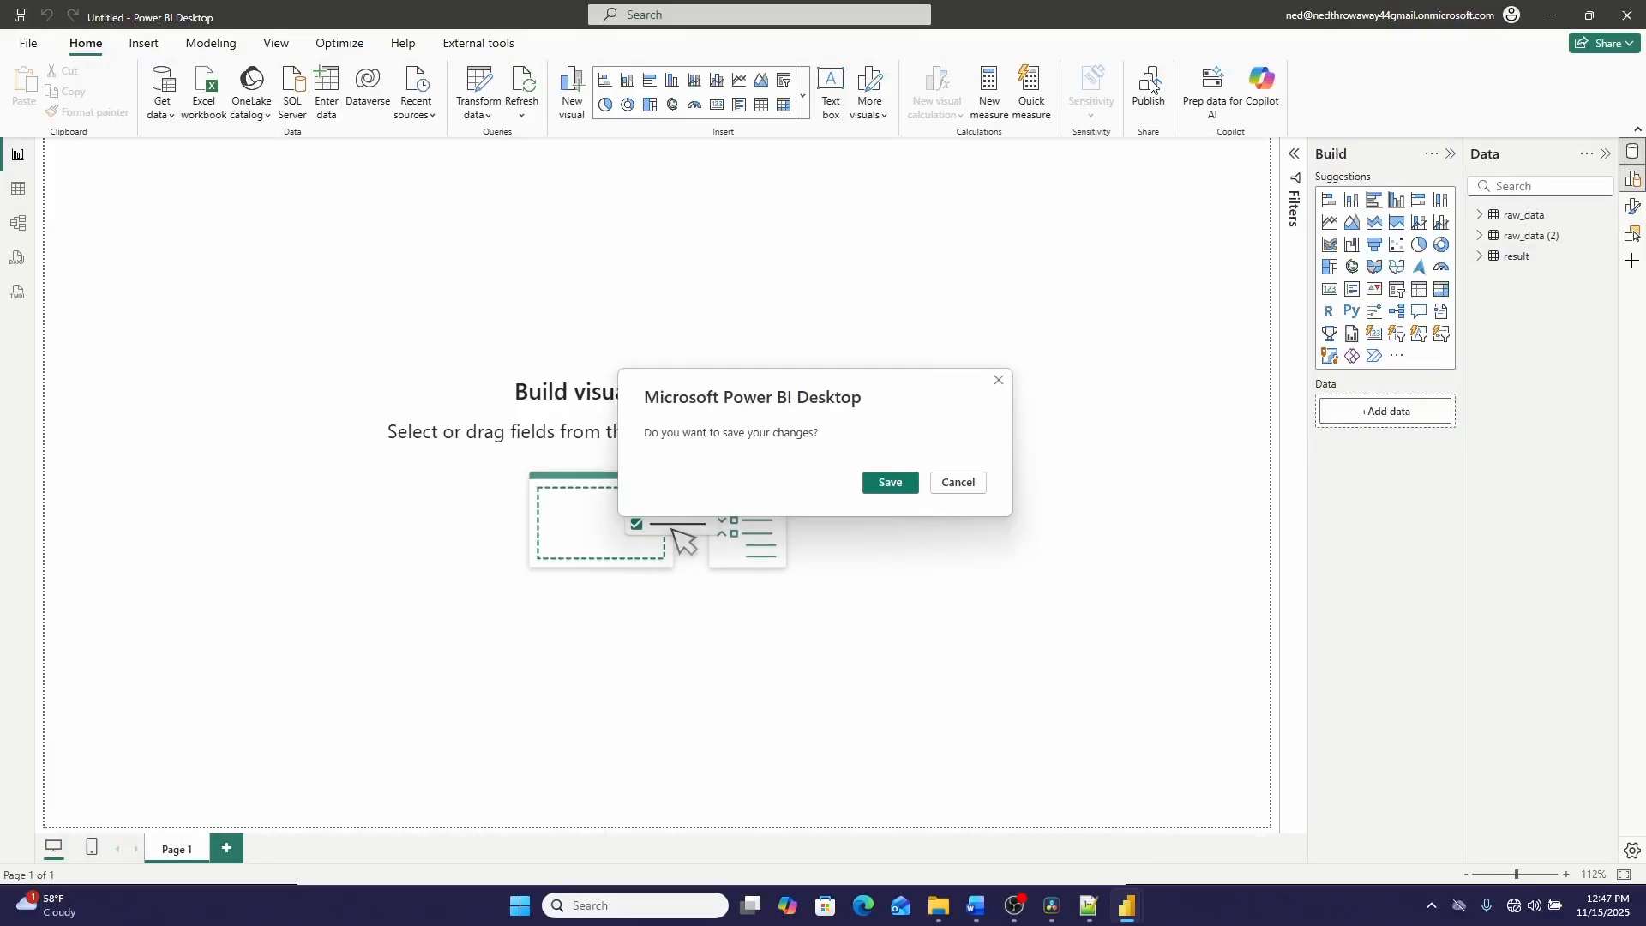
pyautogui.click(896, 492)
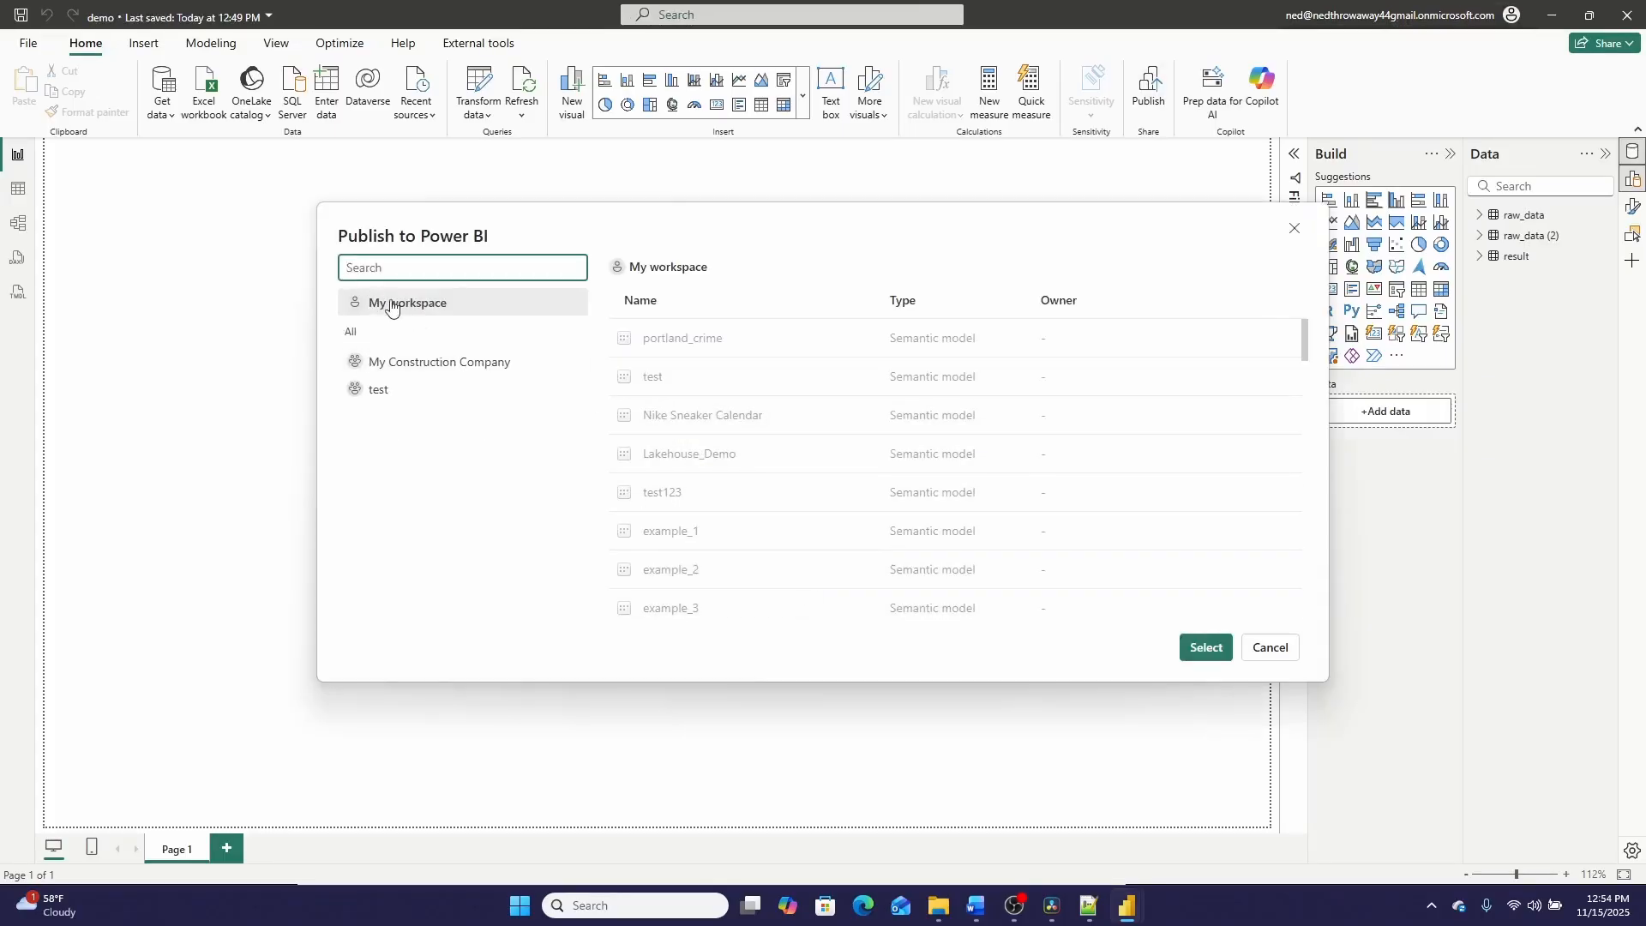
pyautogui.click(443, 305)
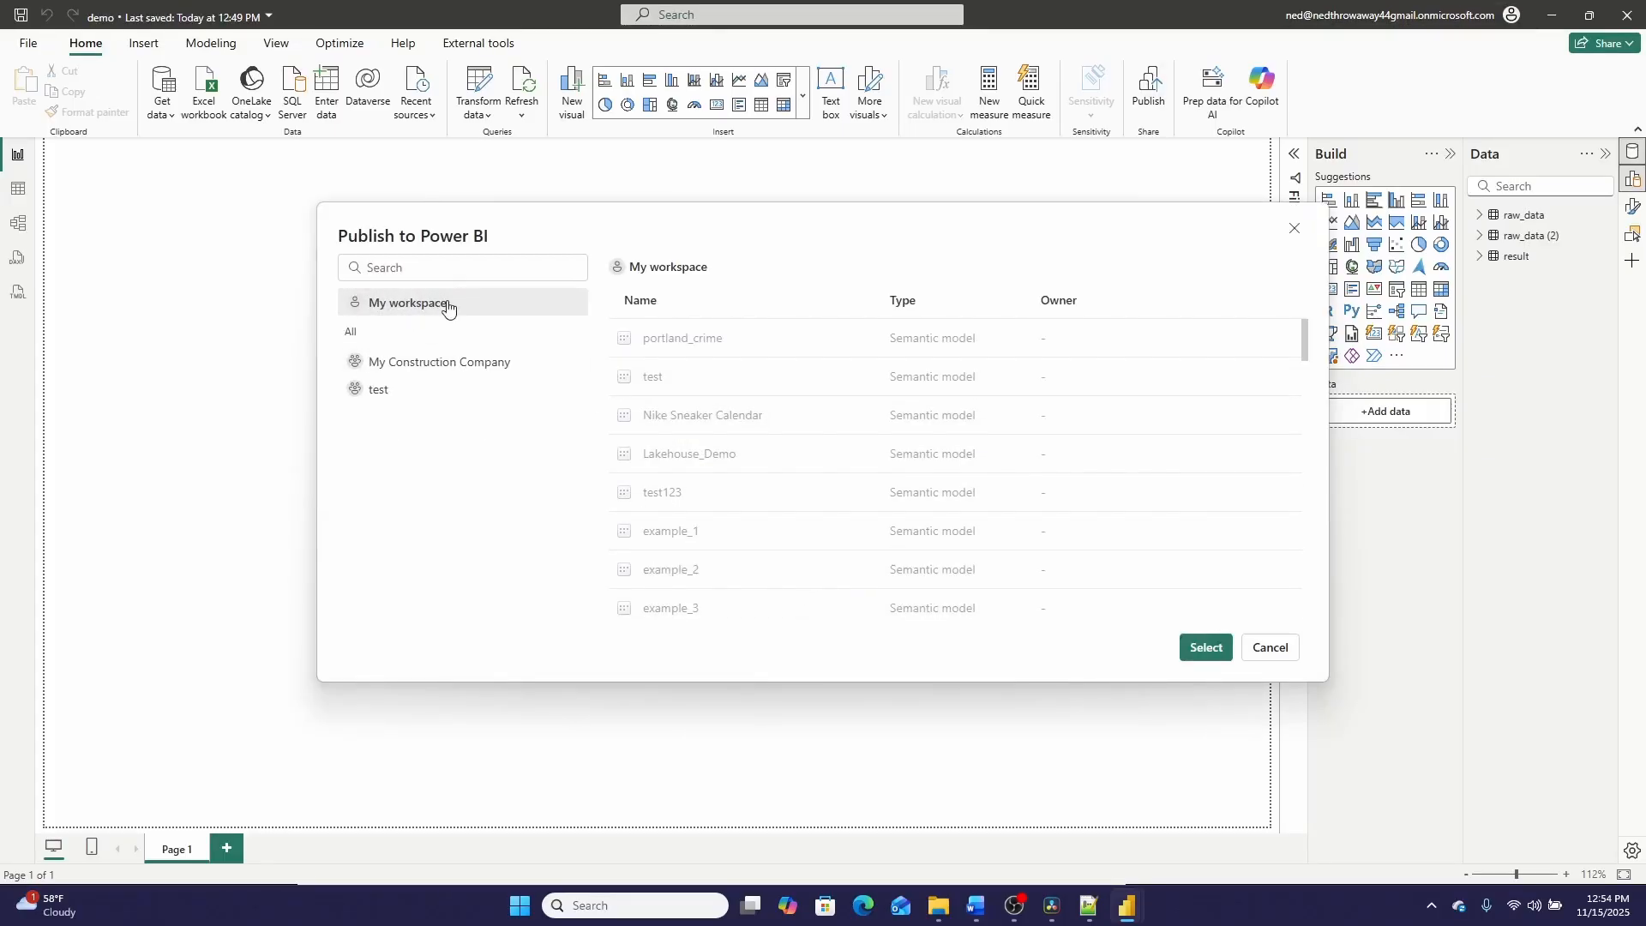
pyautogui.click(1205, 657)
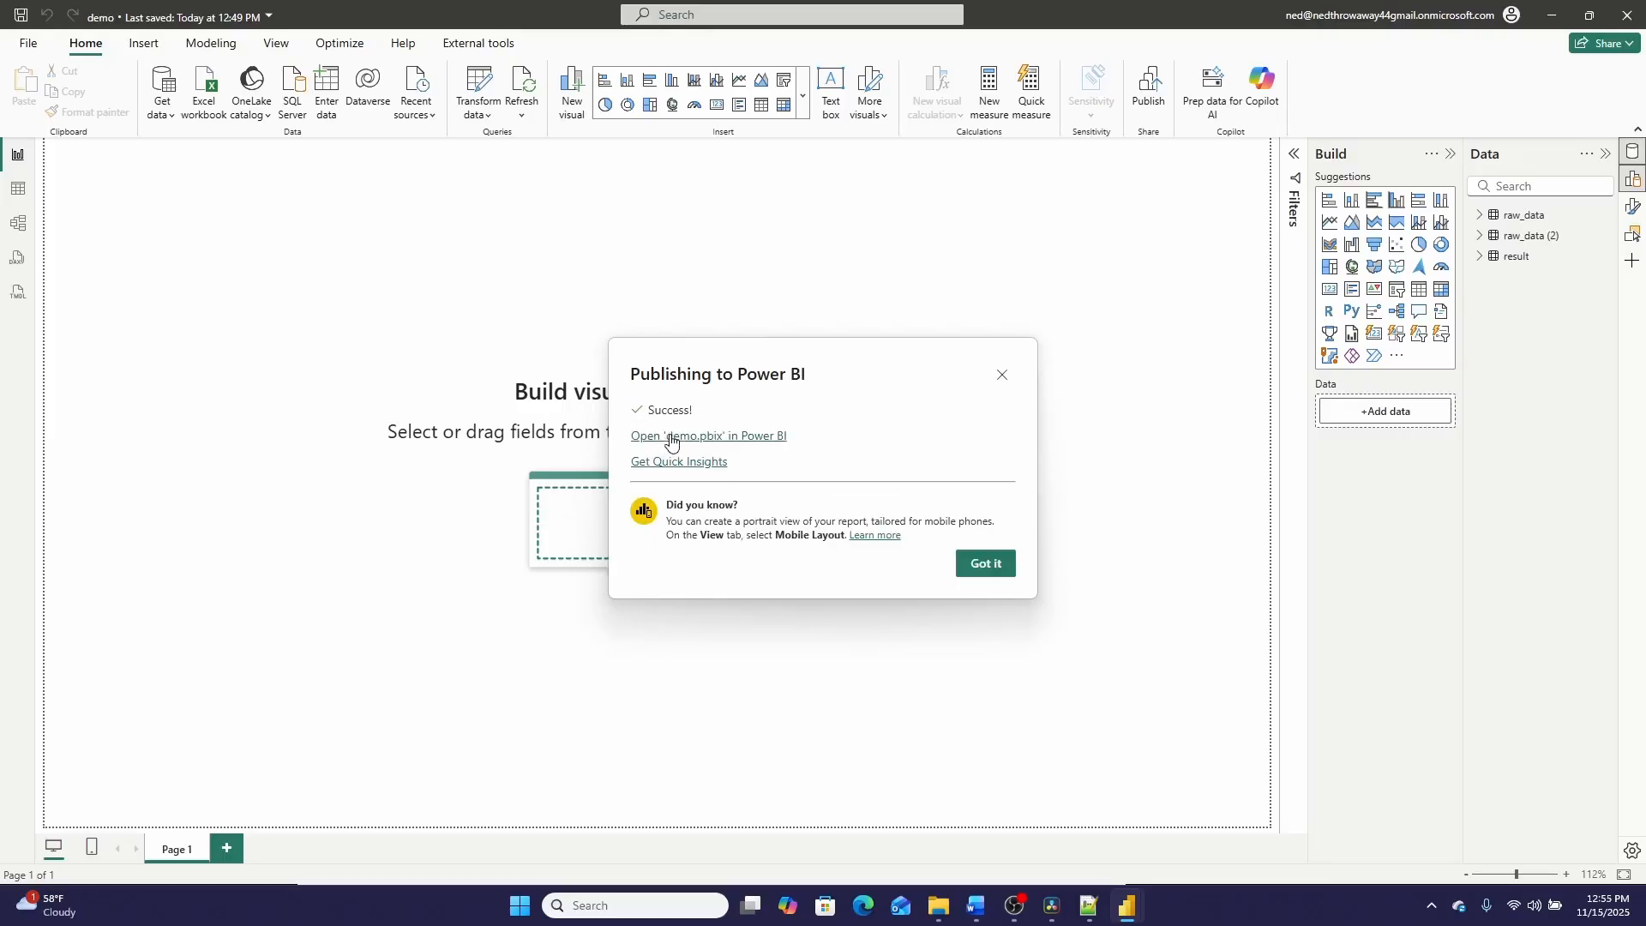
# - Open the published demo.pbix in the Power BI service with the publishing account and go to its My workspace location
pyautogui.click(670, 437)
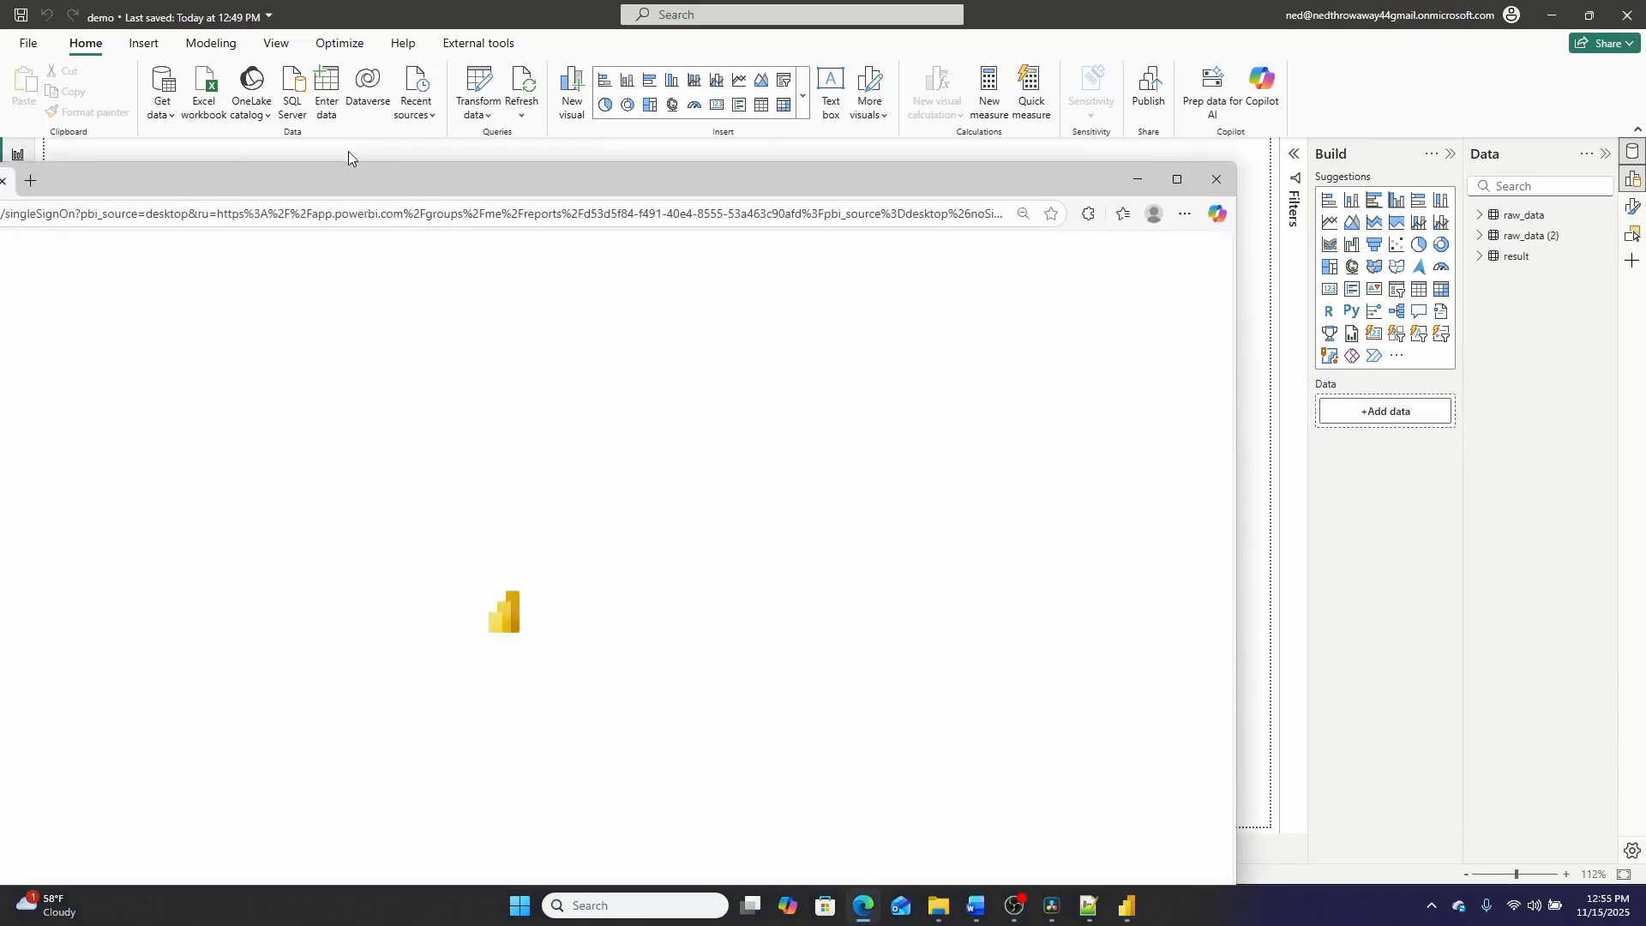
pyautogui.moveTo(348, 151); pyautogui.dragTo(654, 40)
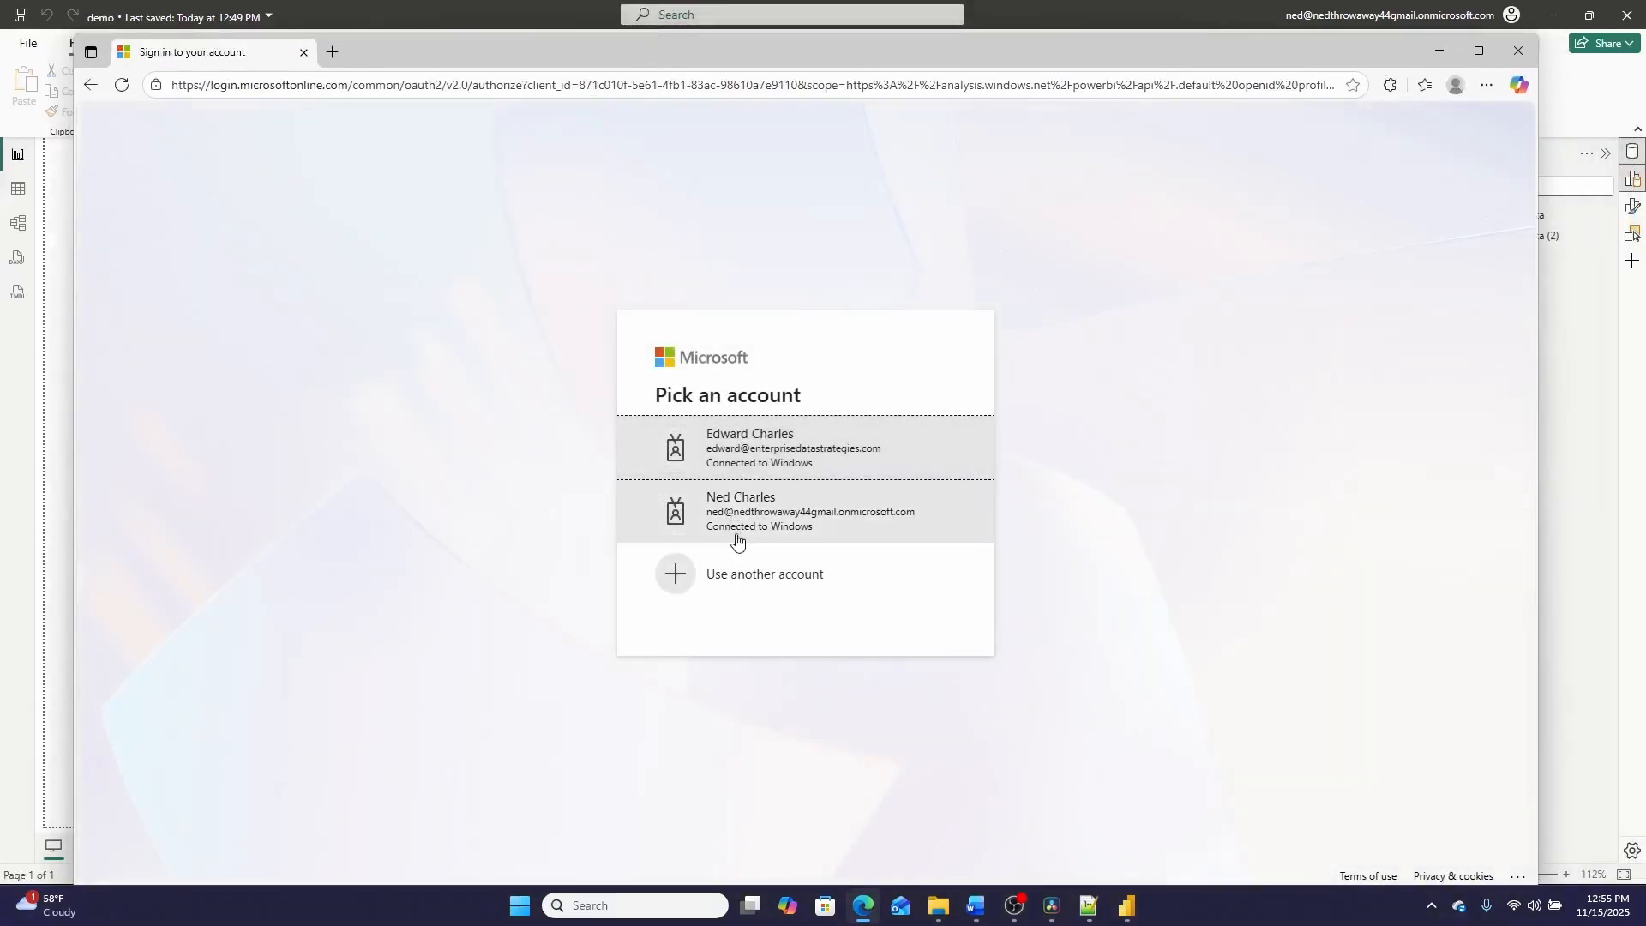
pyautogui.click(735, 536)
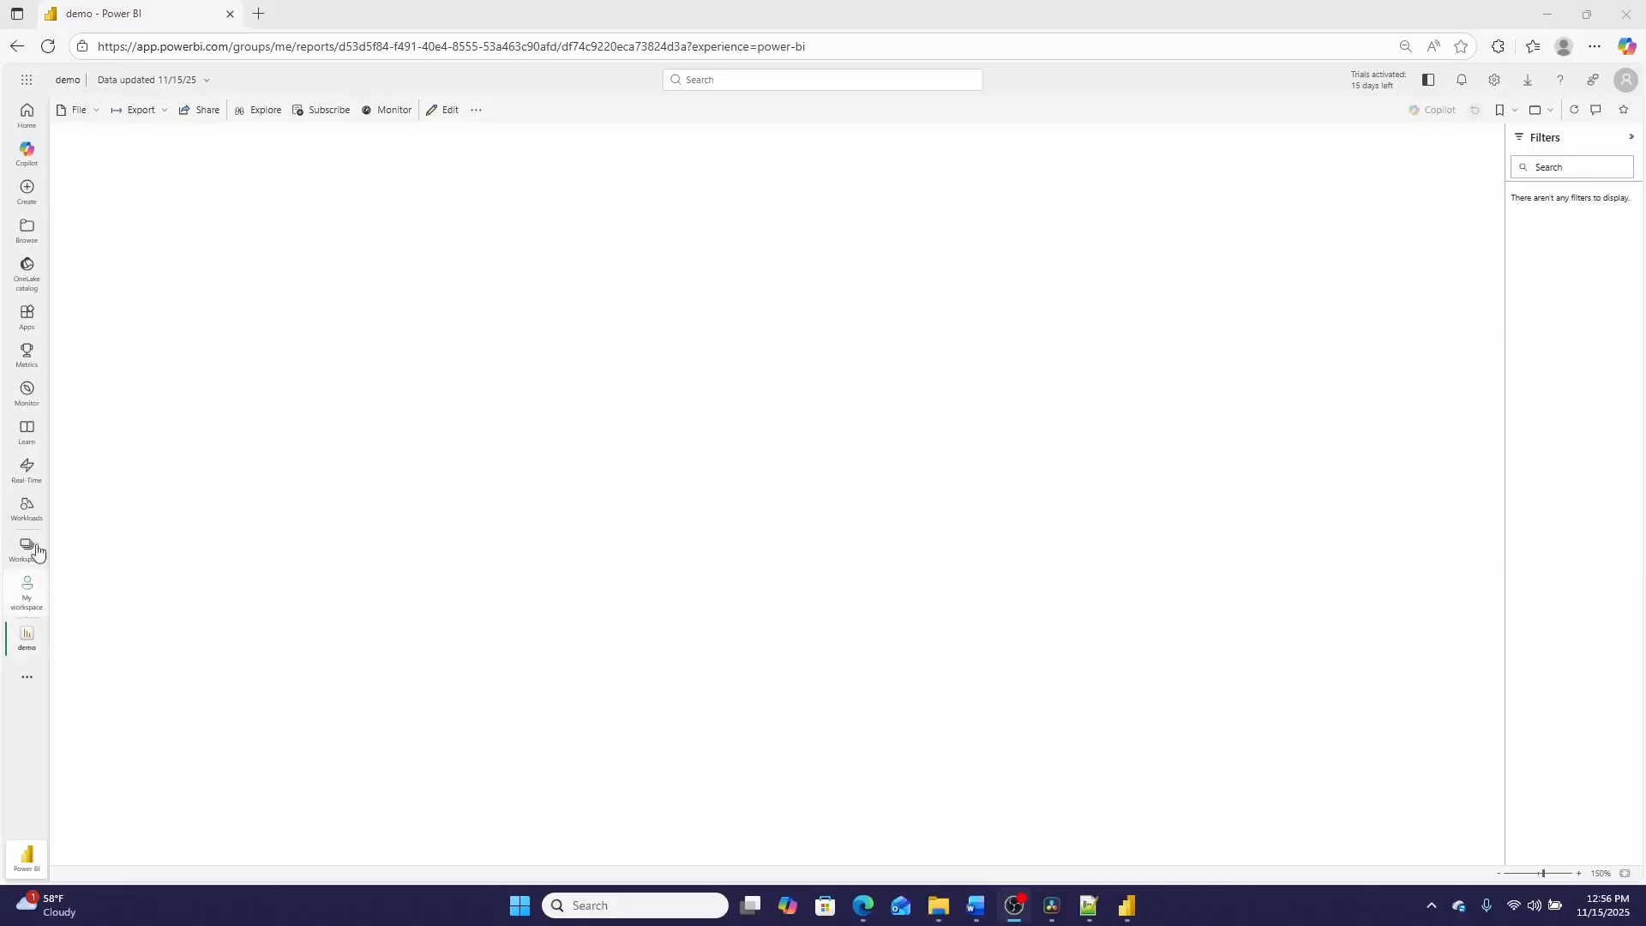
pyautogui.click(182, 82)
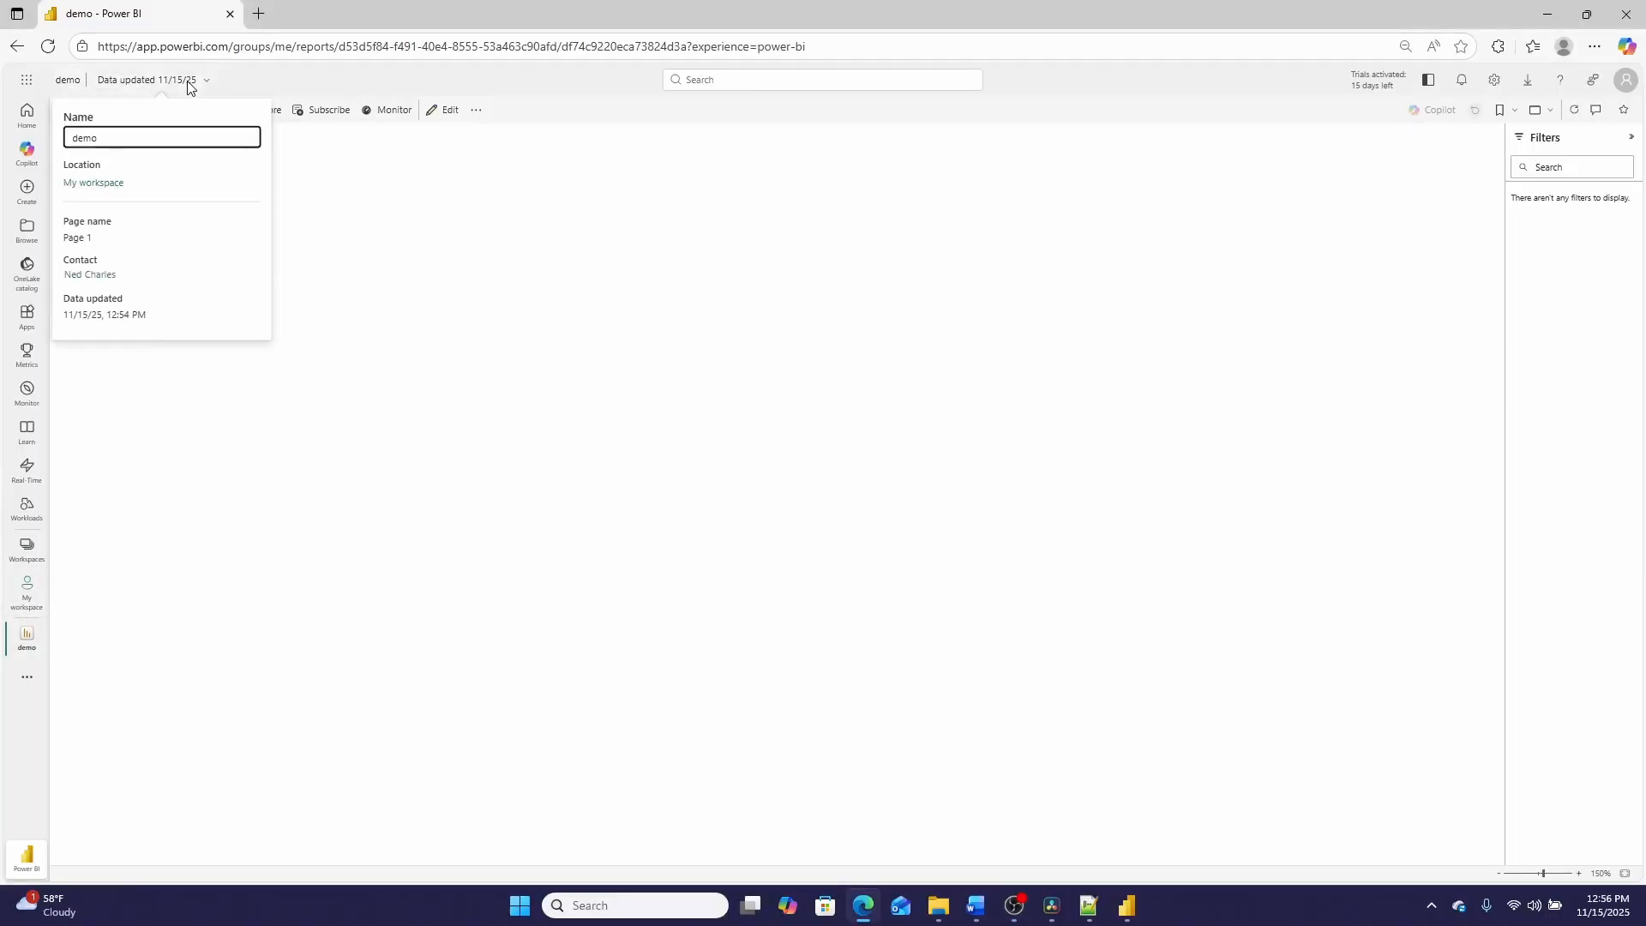
pyautogui.click(93, 183)
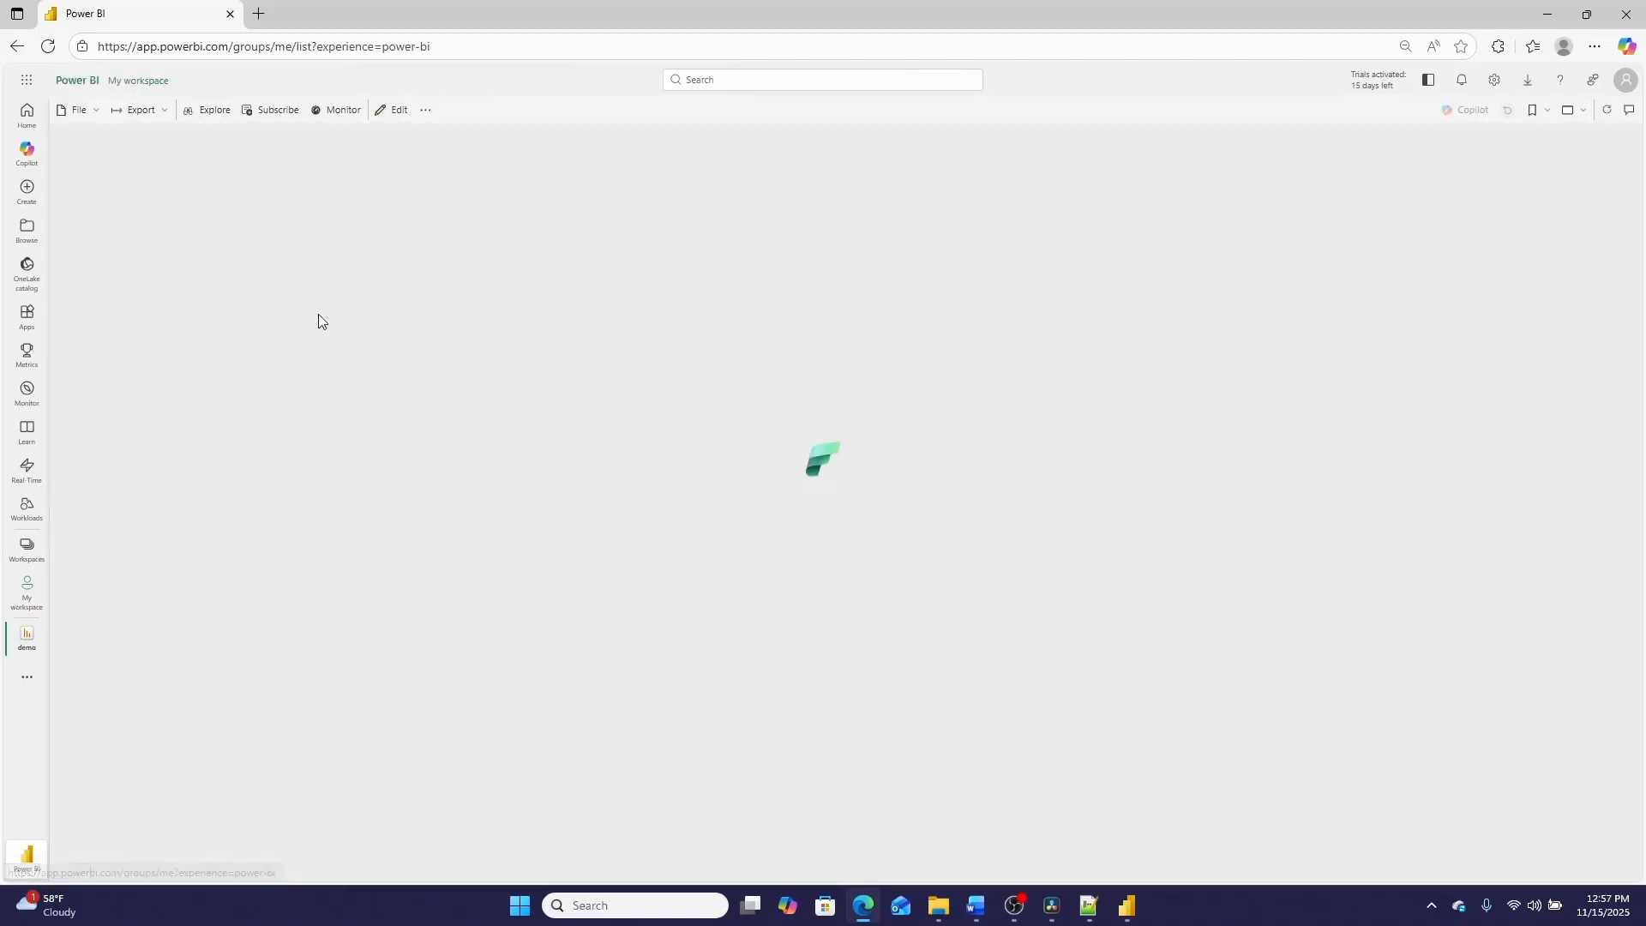
# - Try to refresh the demo semantic model in My workspace and examine the details of the refresh error
pyautogui.scroll(-1, 335, 775)
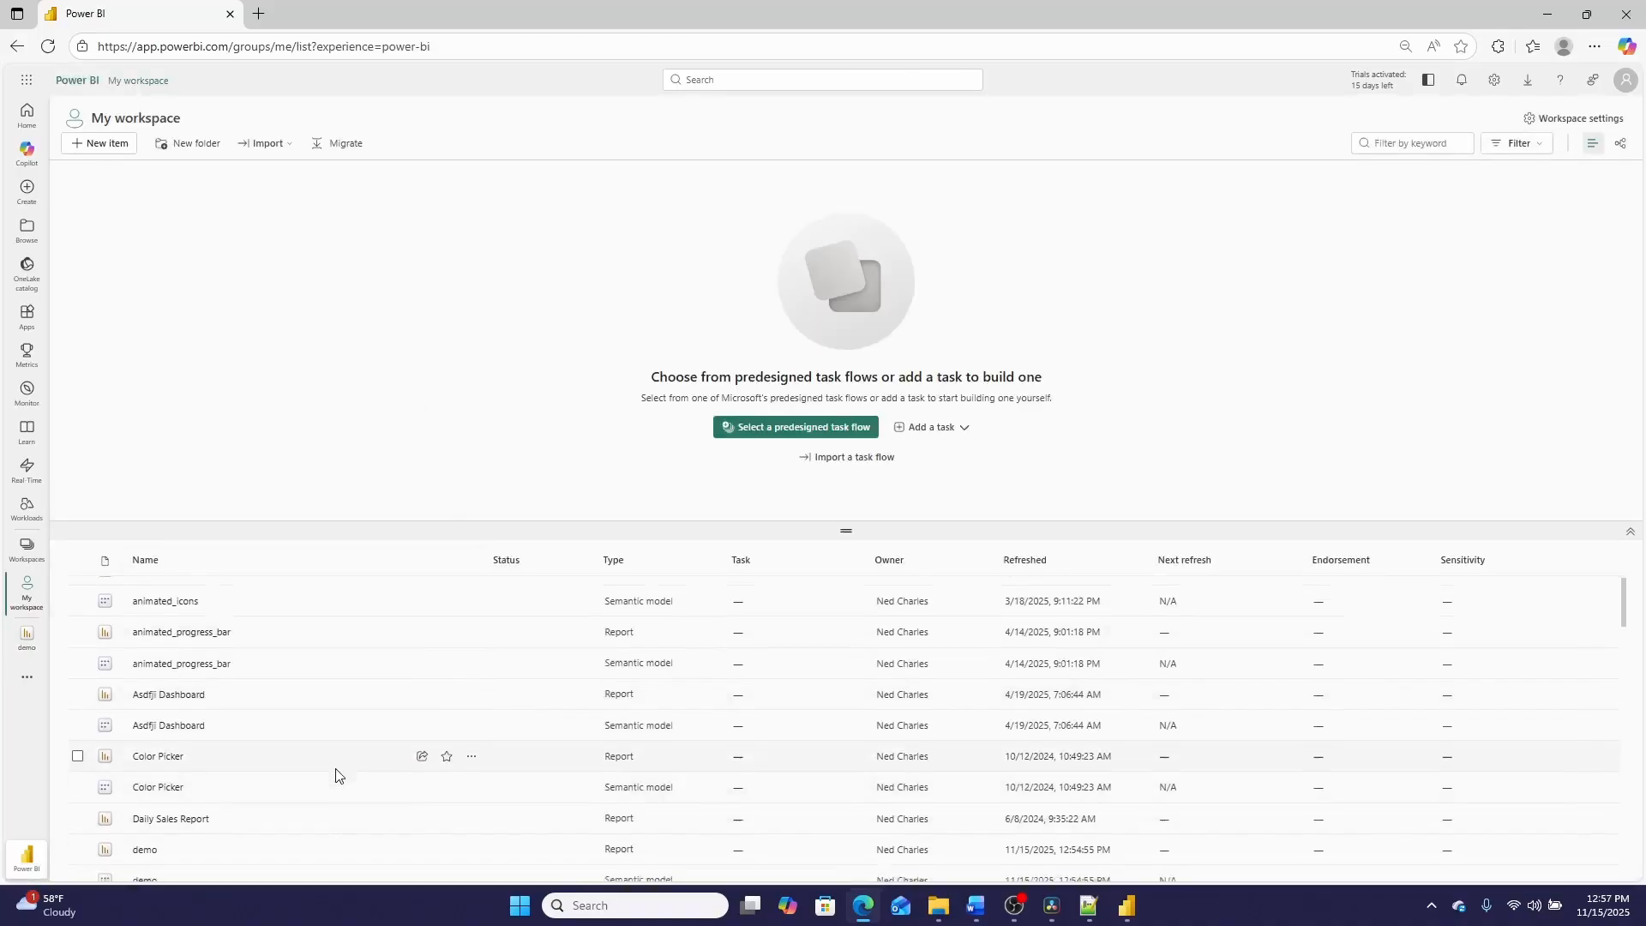
pyautogui.scroll(-5, 336, 776)
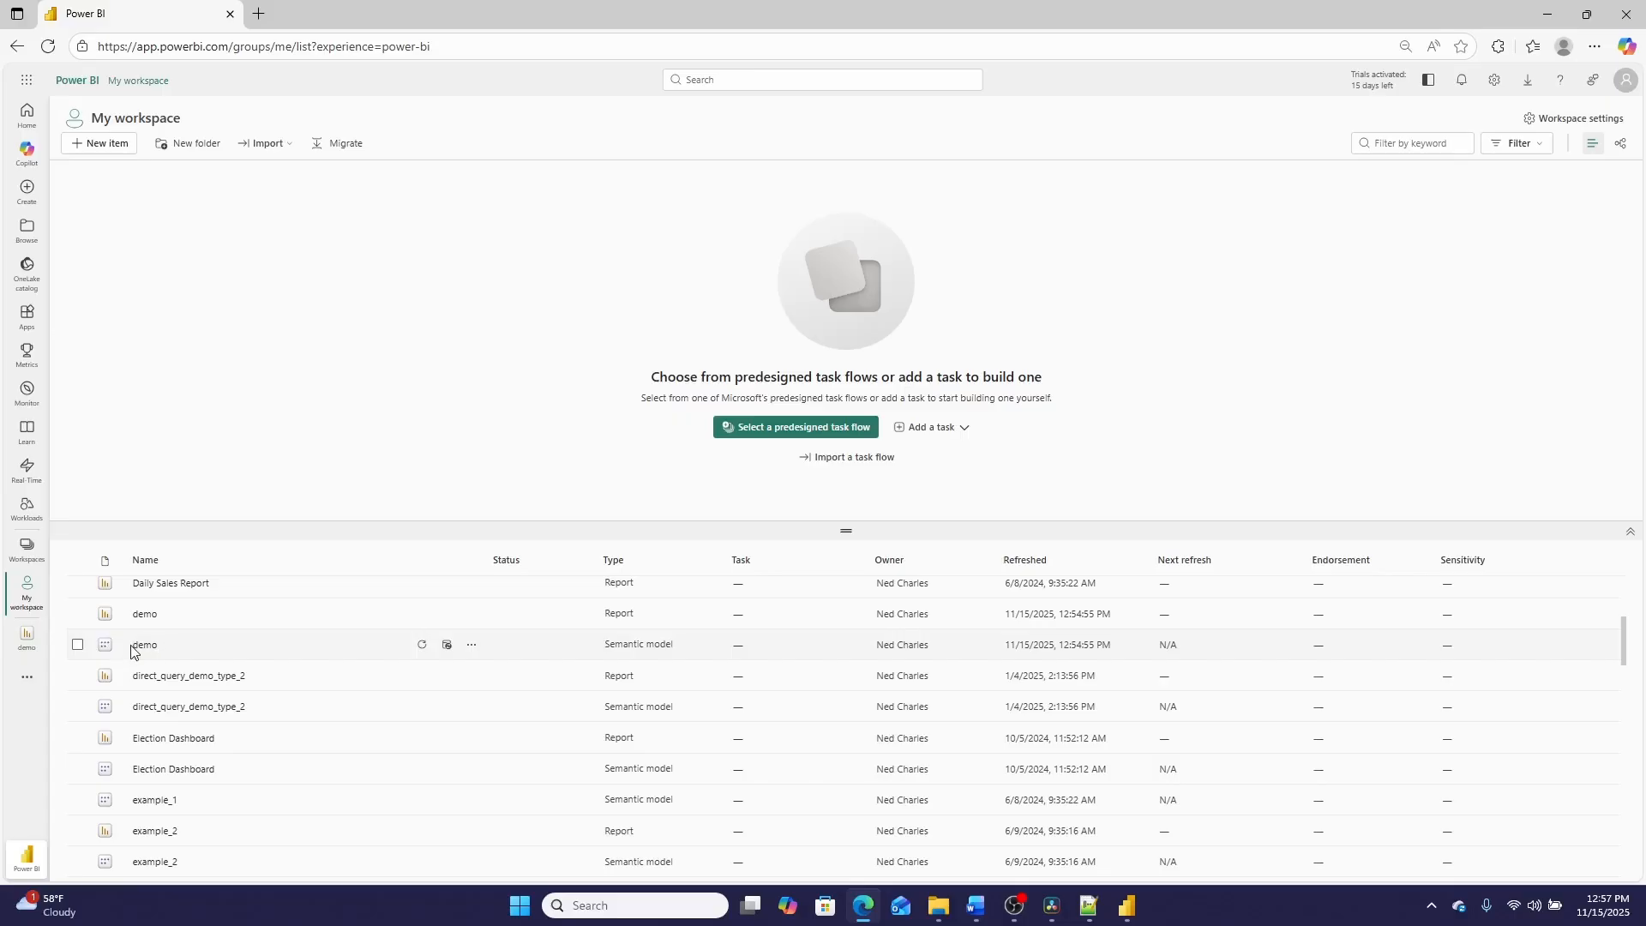
pyautogui.click(420, 650)
pyautogui.click(1122, 648)
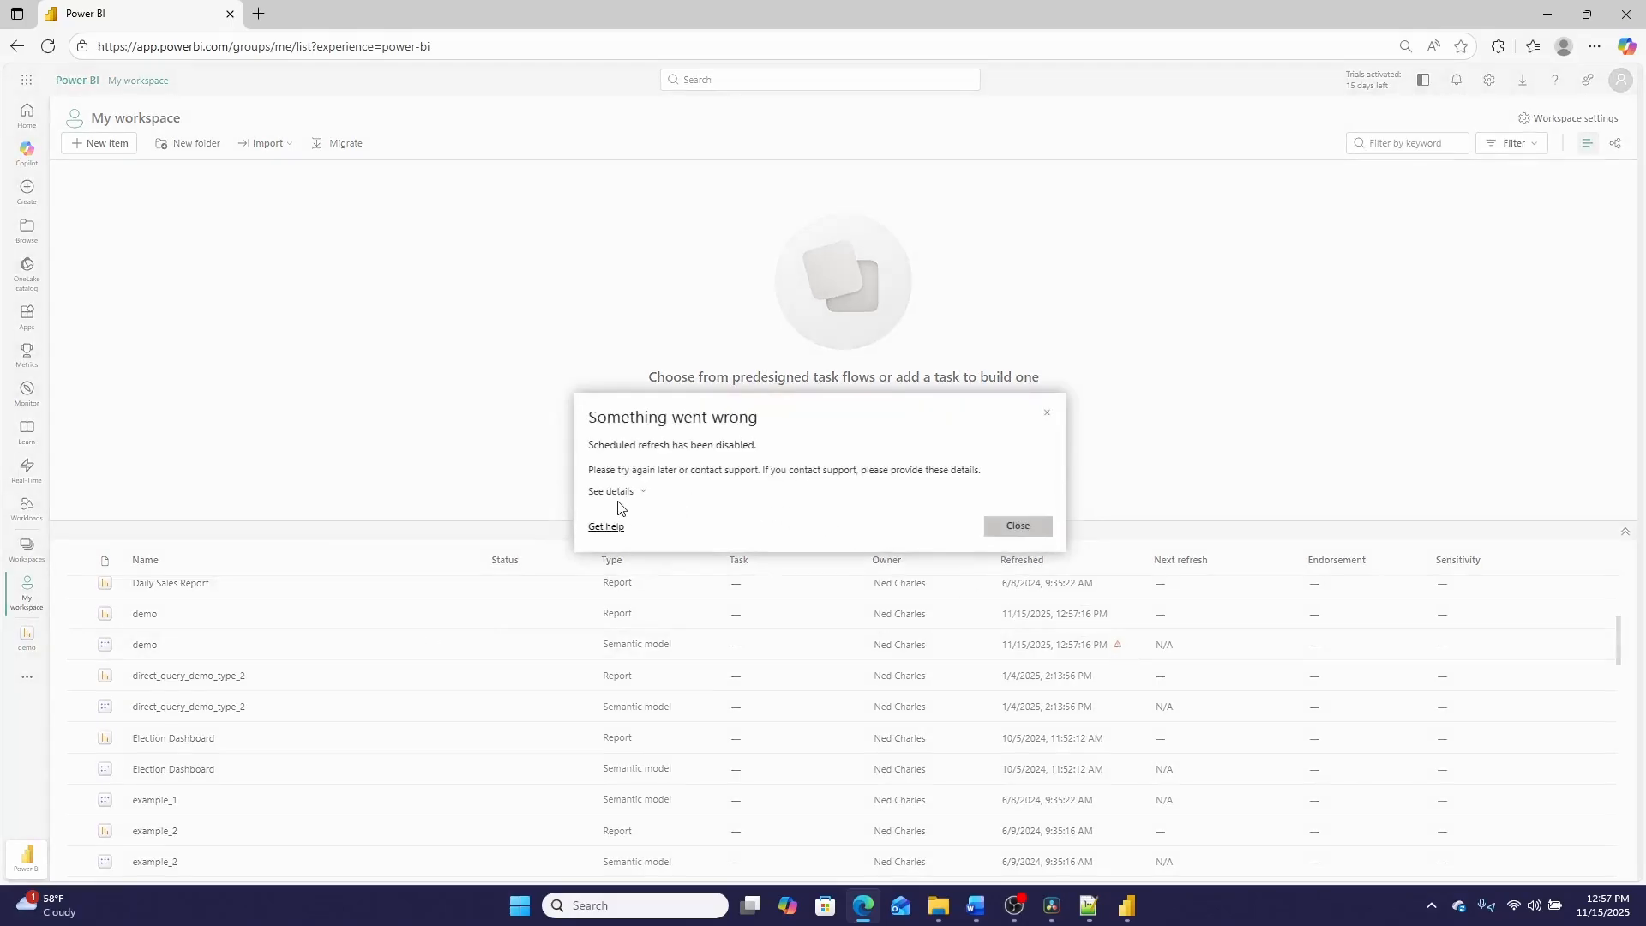
pyautogui.click(615, 493)
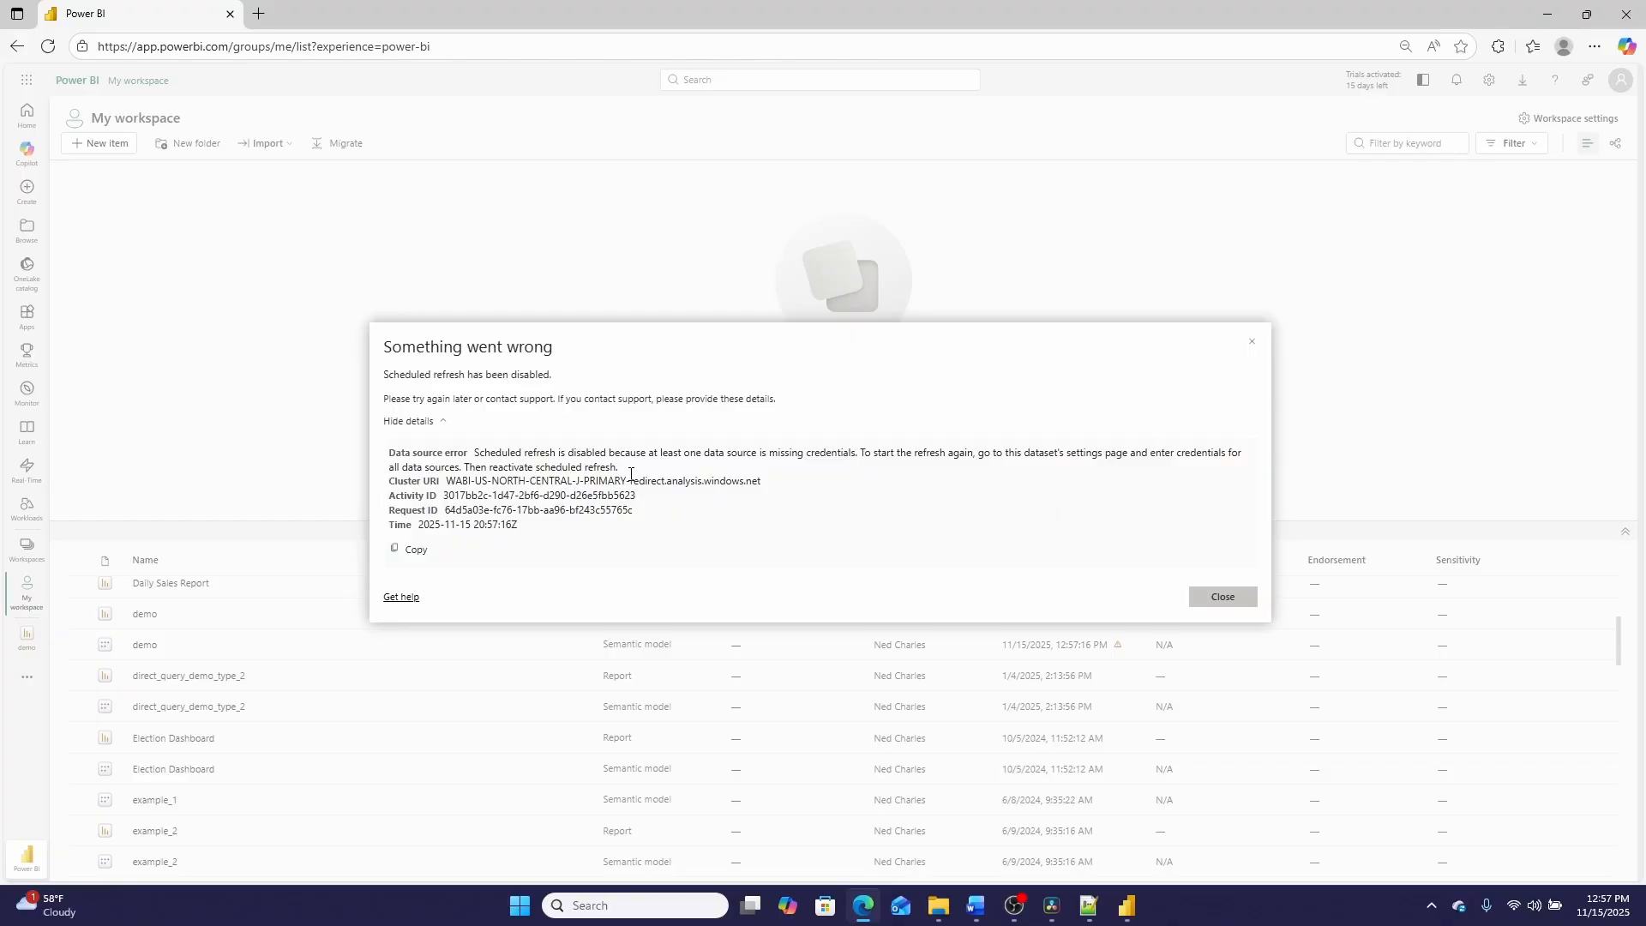
pyautogui.click(1223, 595)
# - Open the demo semantic model's settings and examine the Gateway and cloud connections section
pyautogui.click(472, 644)
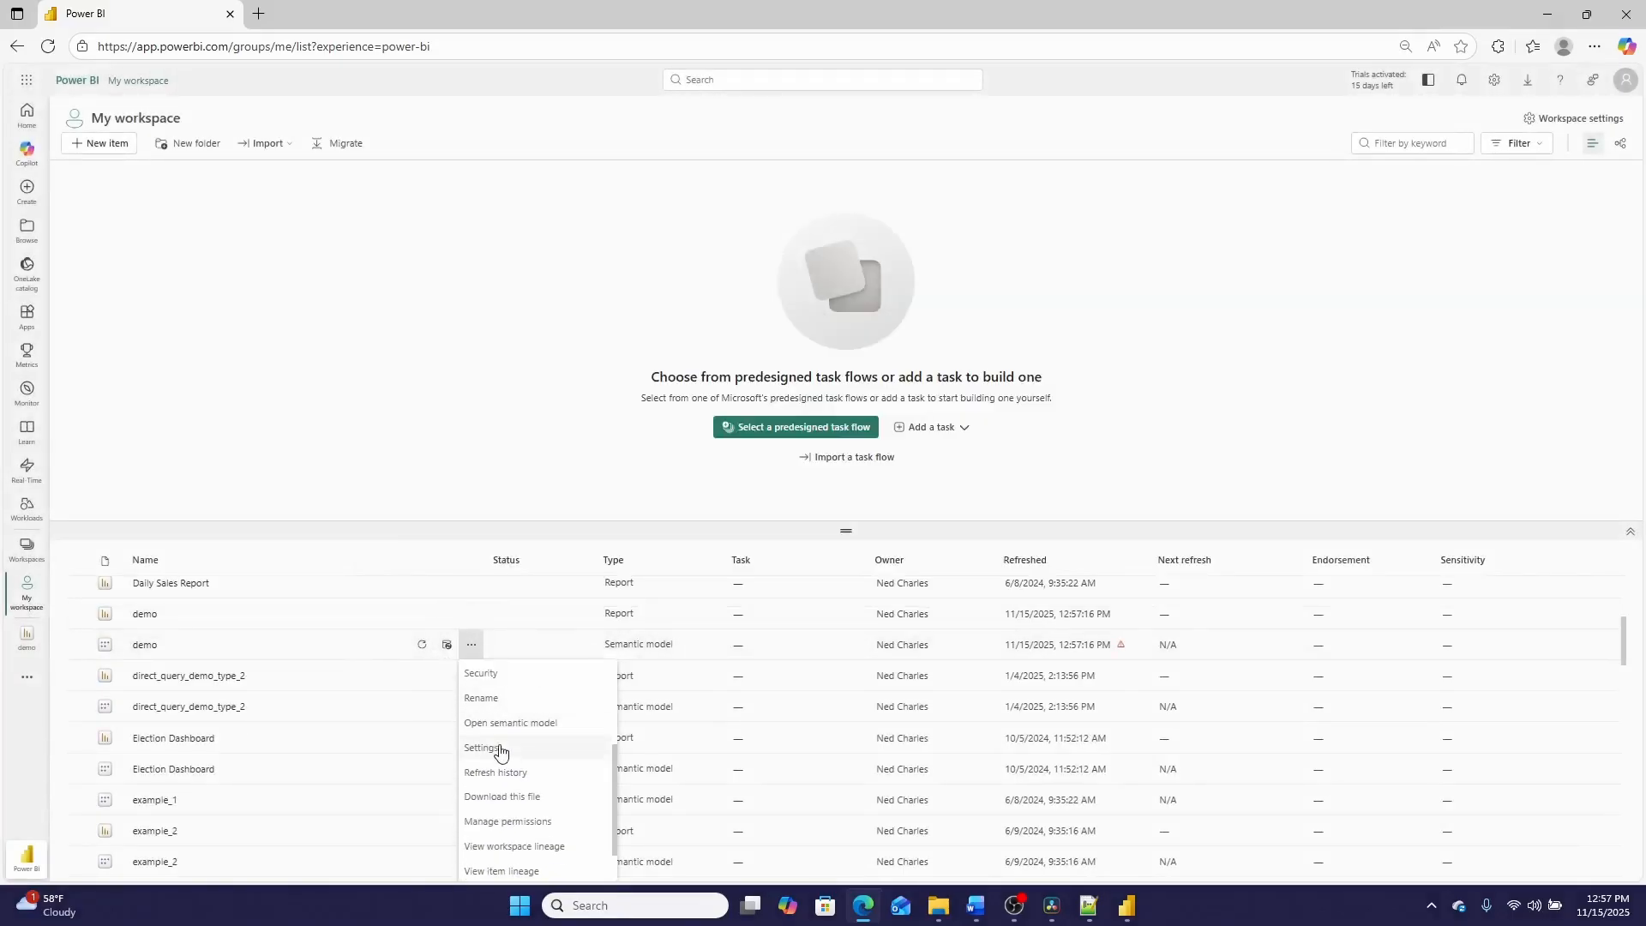
pyautogui.click(501, 749)
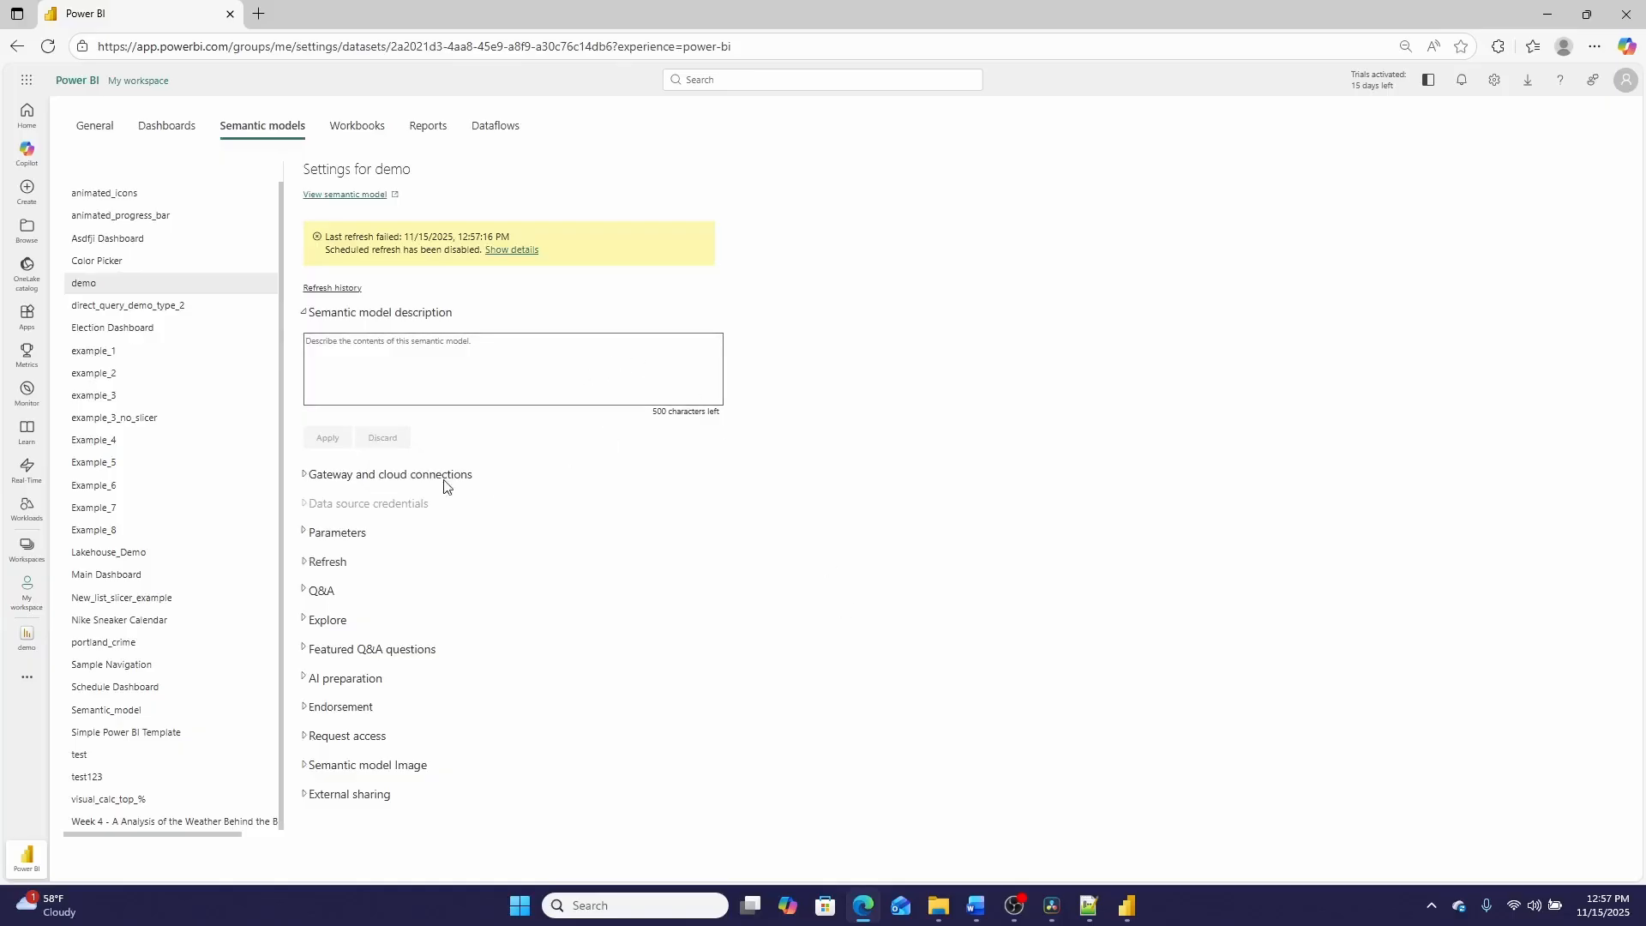
pyautogui.click(395, 476)
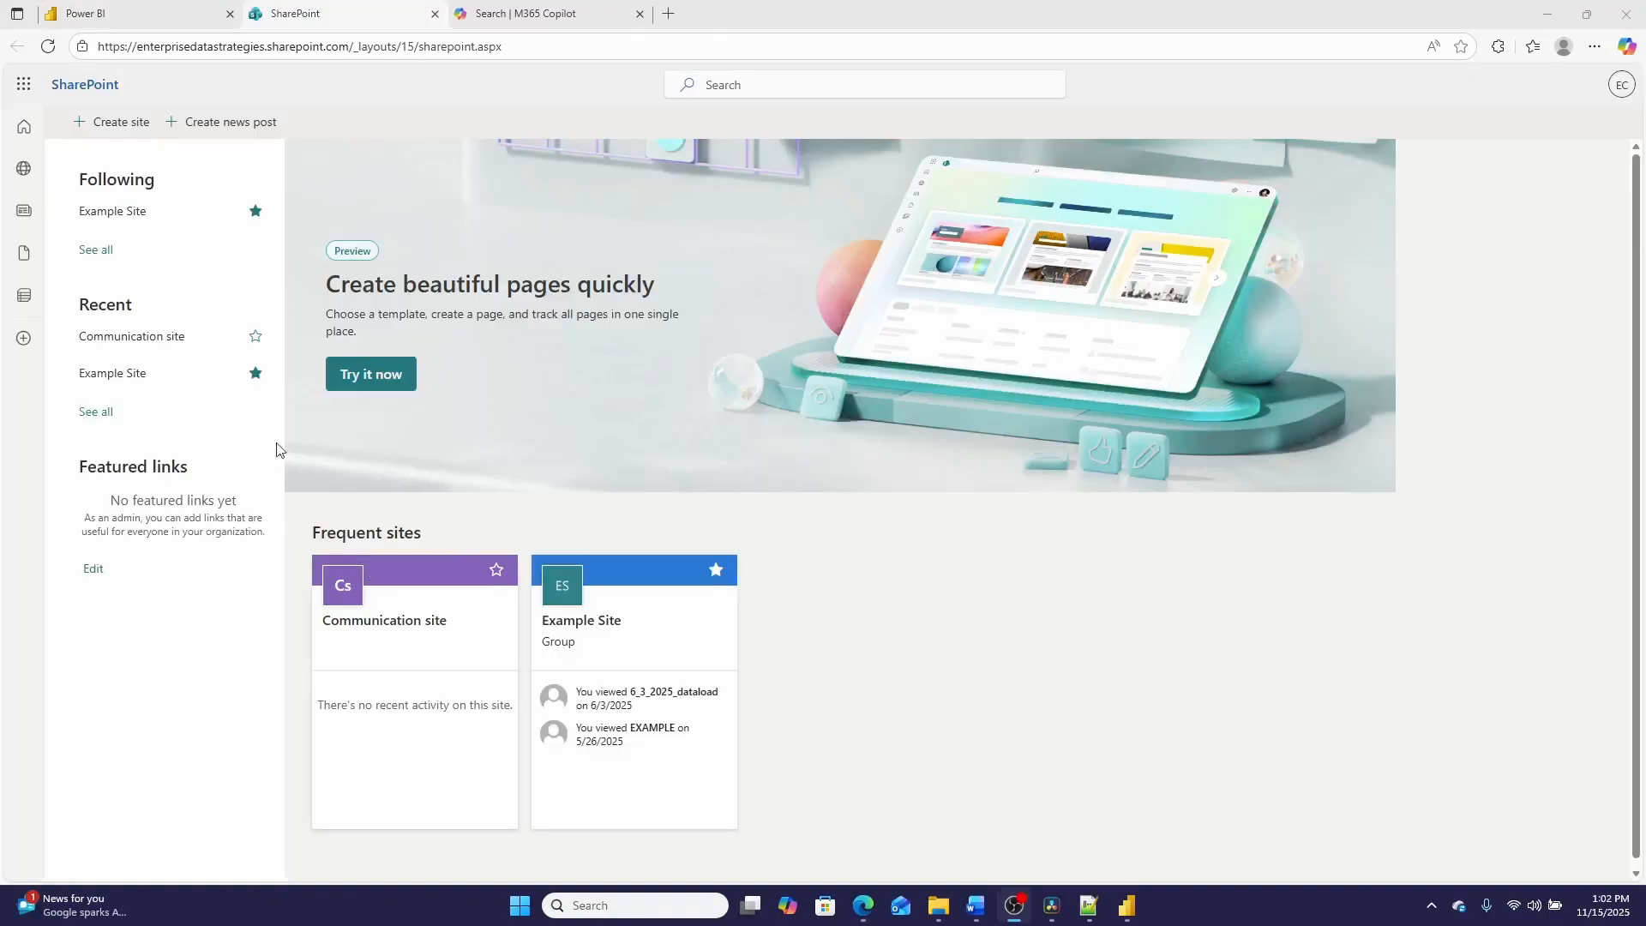
# - Open the Documents library of the Example Site in SharePoint to examine its files
pyautogui.click(137, 213)
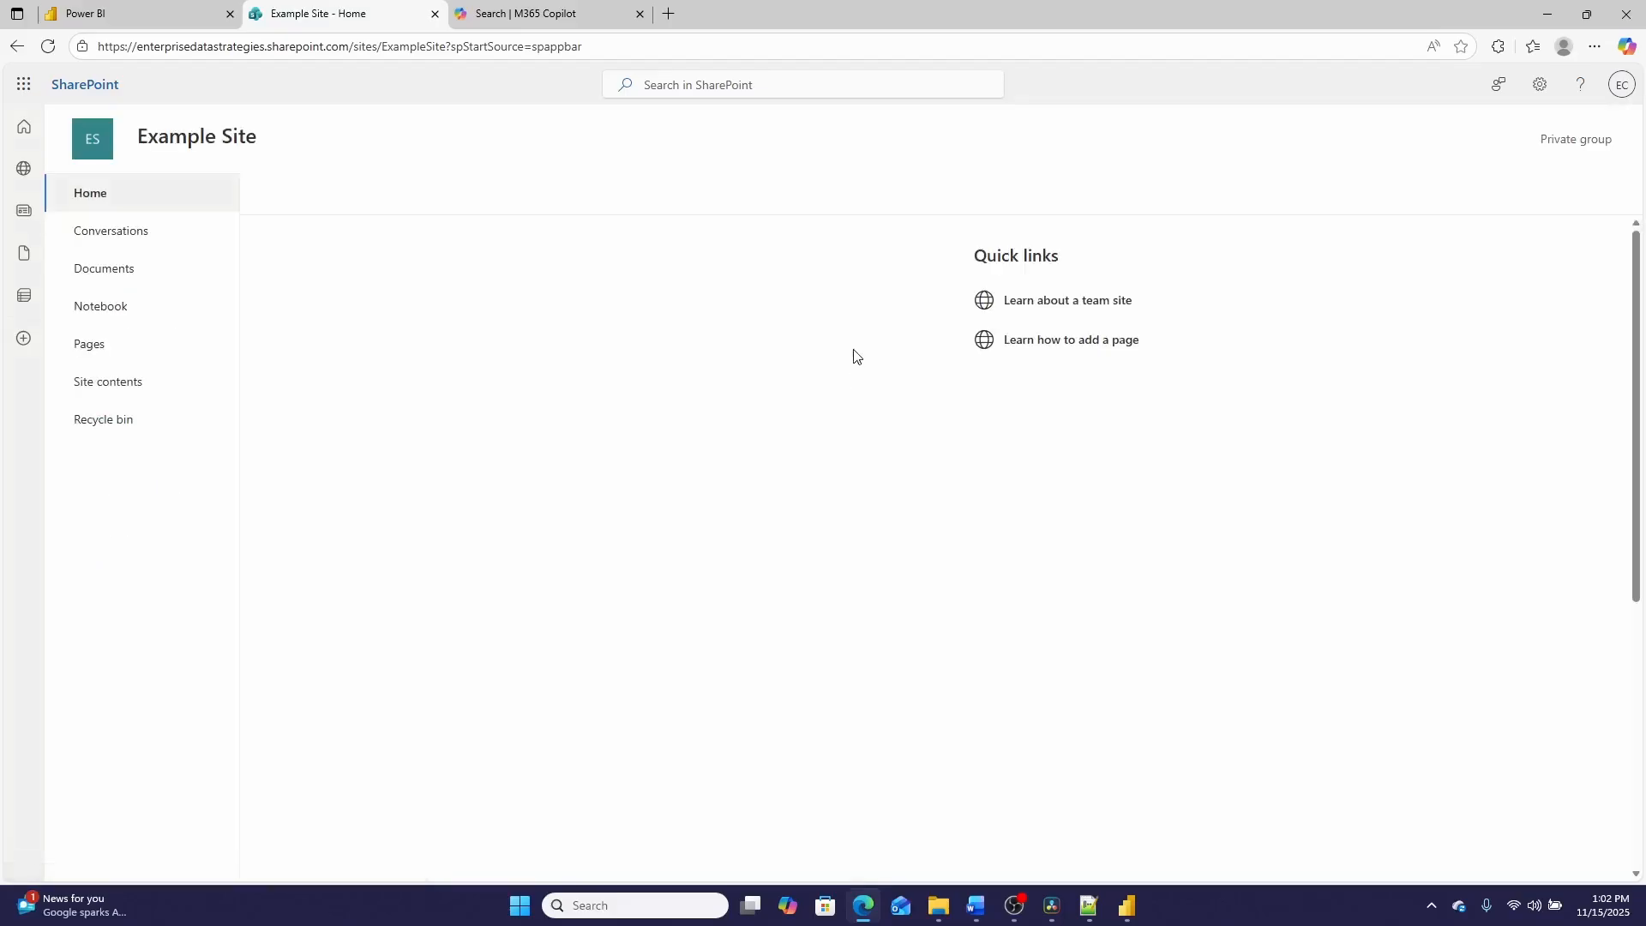
pyautogui.click(135, 272)
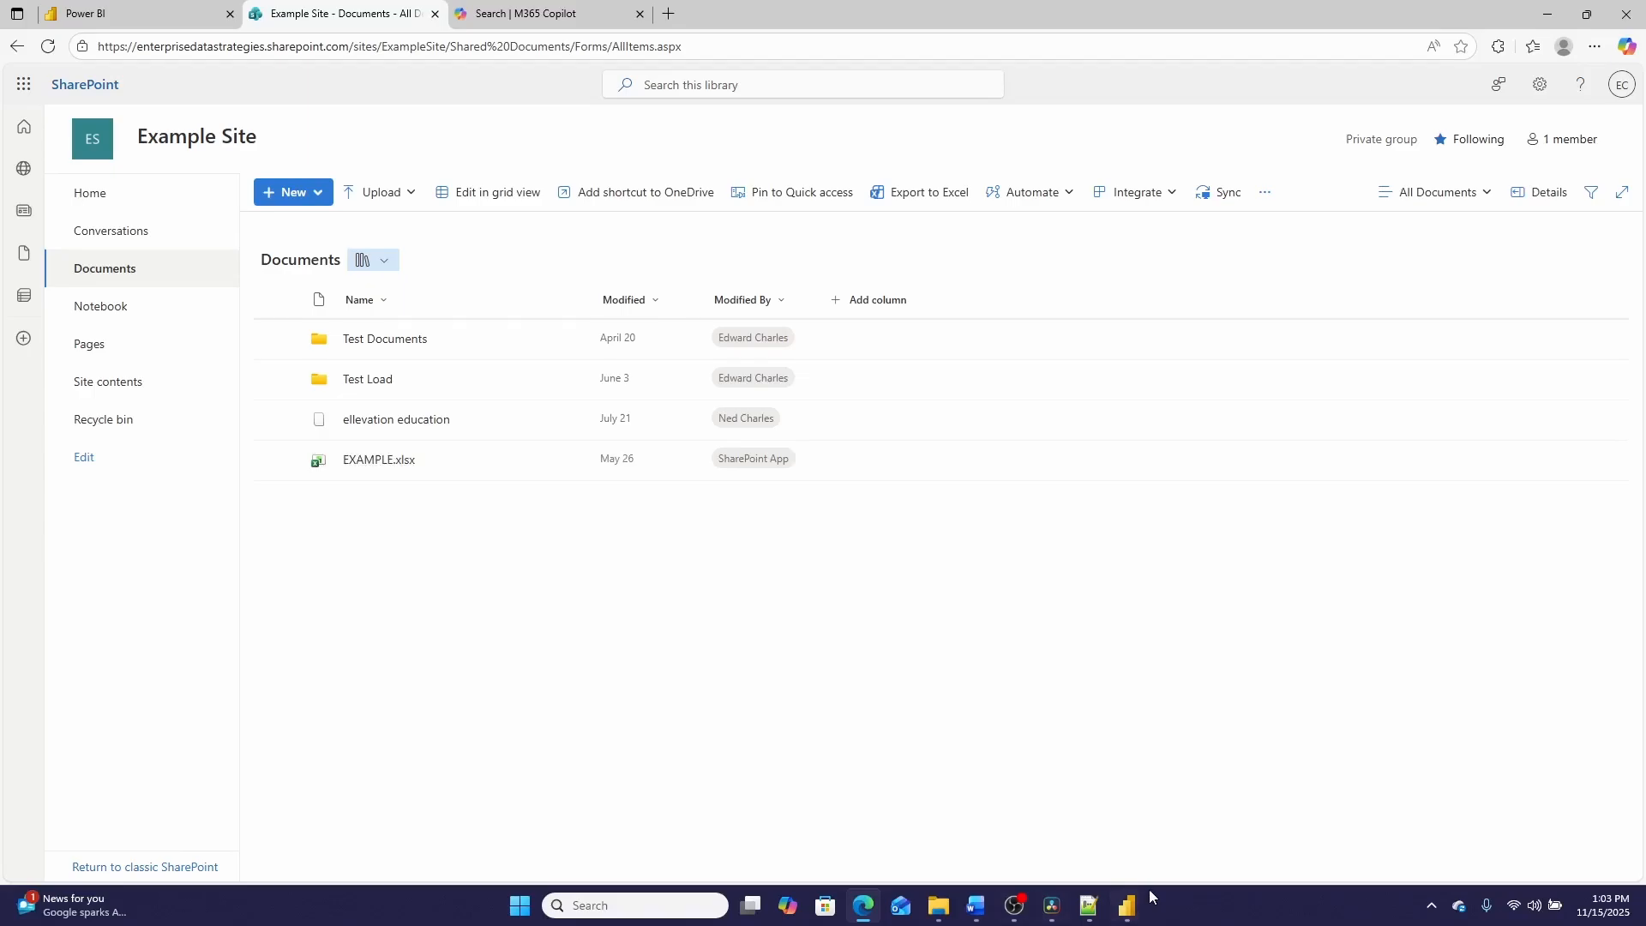
# - Switch back to Power BI Desktop and dismiss the publishing confirmation and the feedback prompts
pyautogui.moveTo(1140, 900)
pyautogui.click(1322, 814)
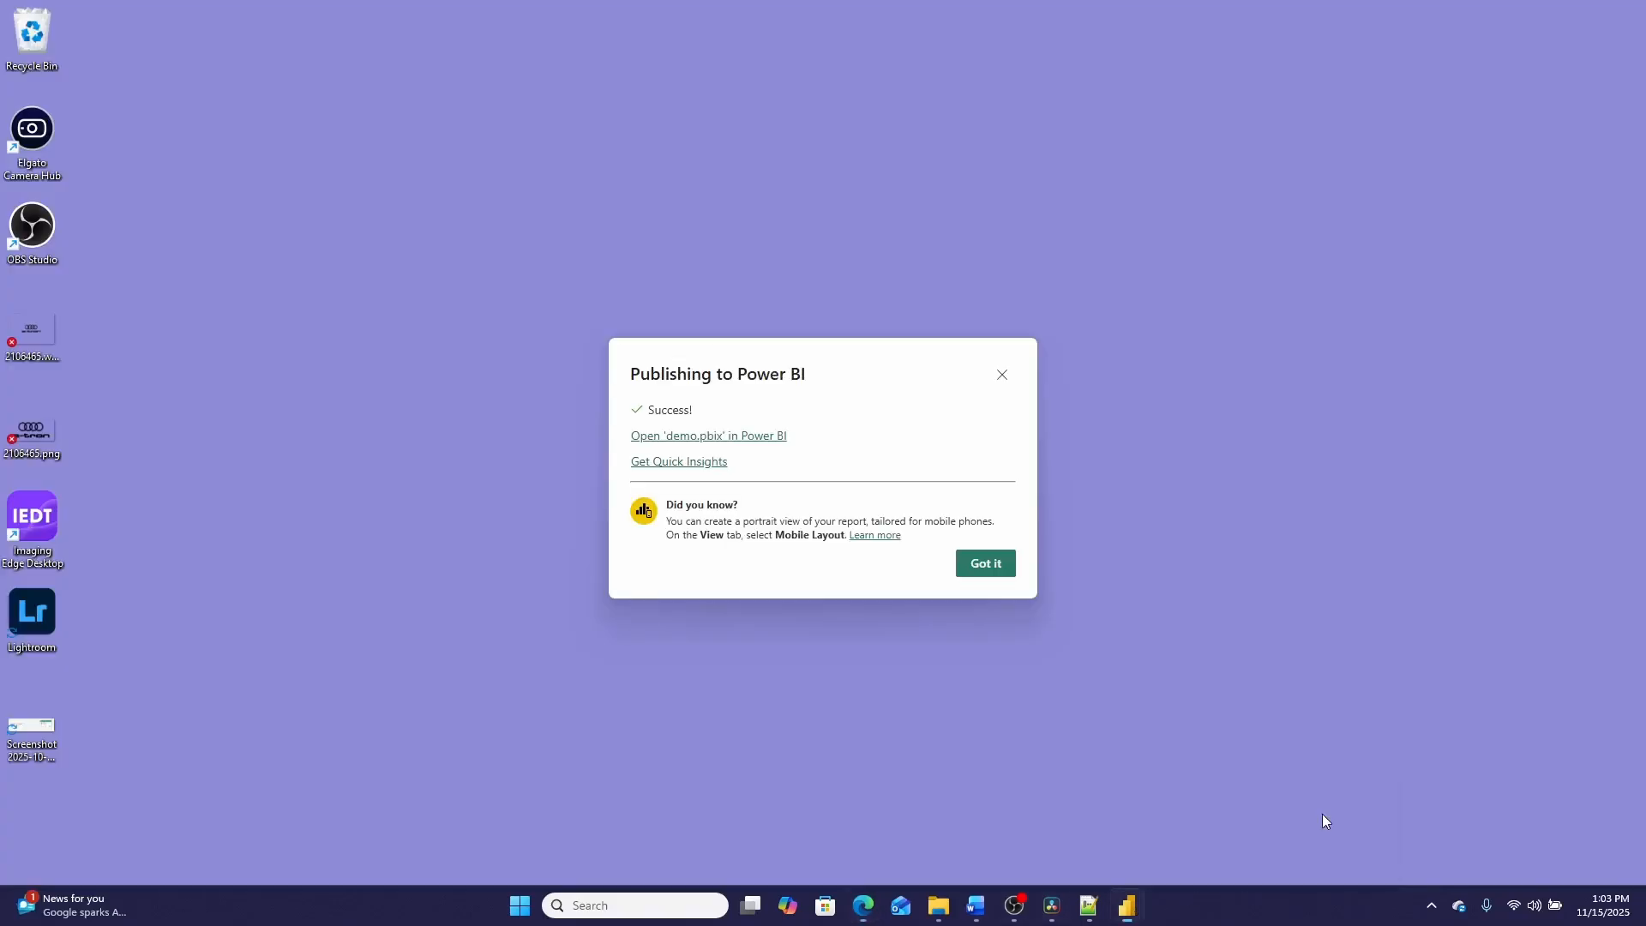
pyautogui.click(993, 562)
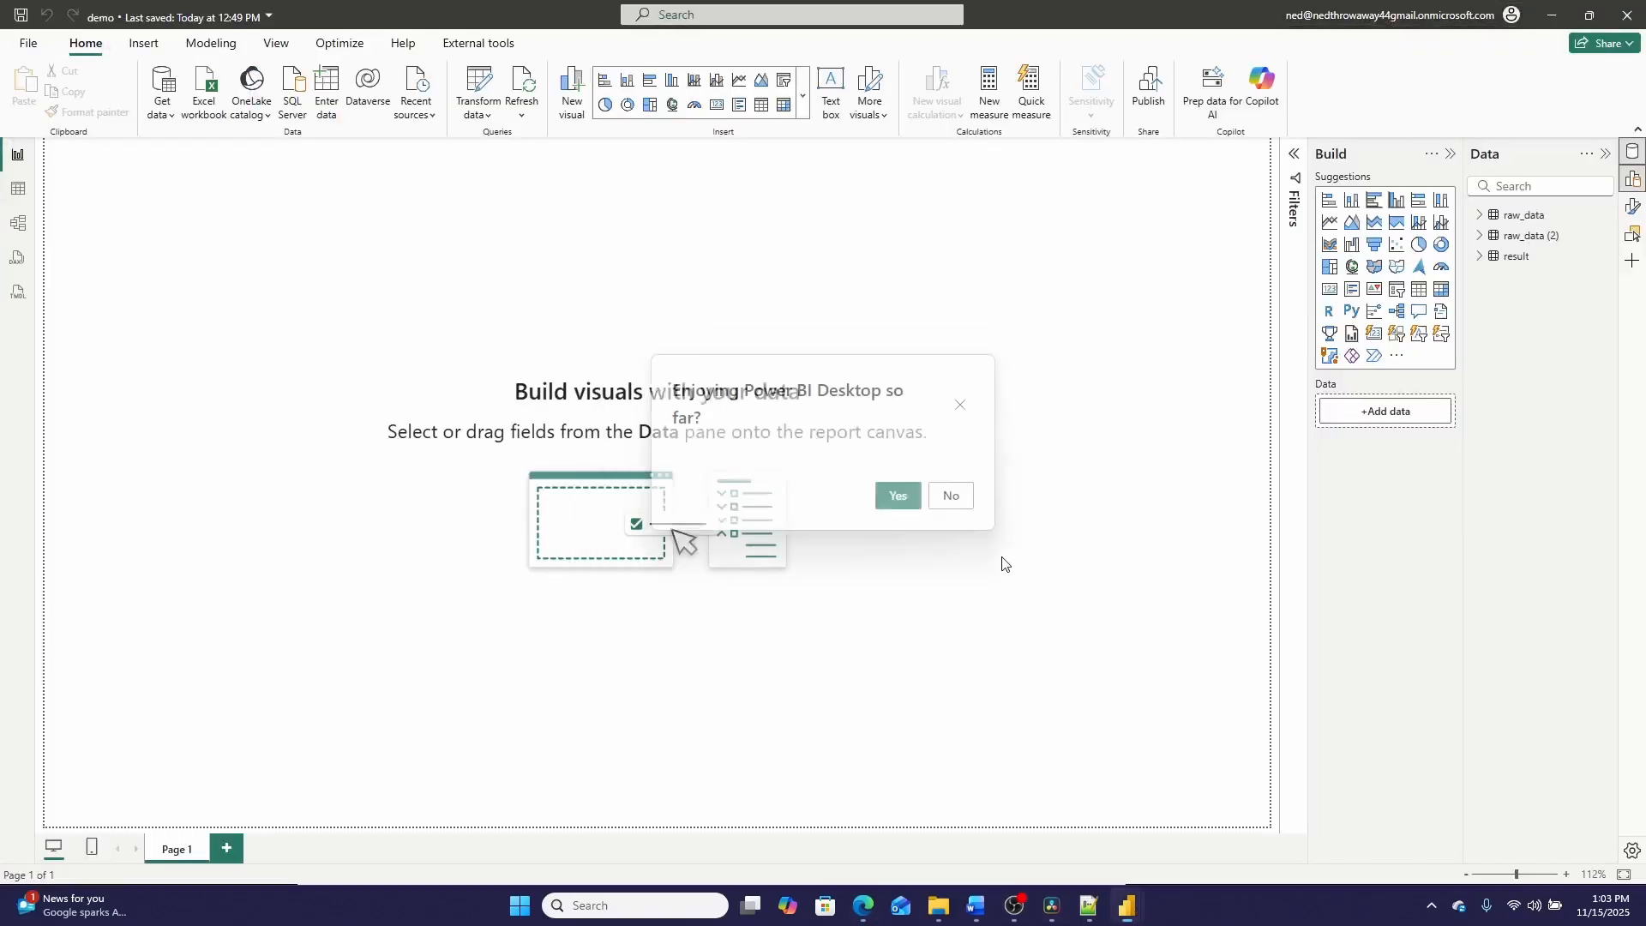
pyautogui.click(950, 497)
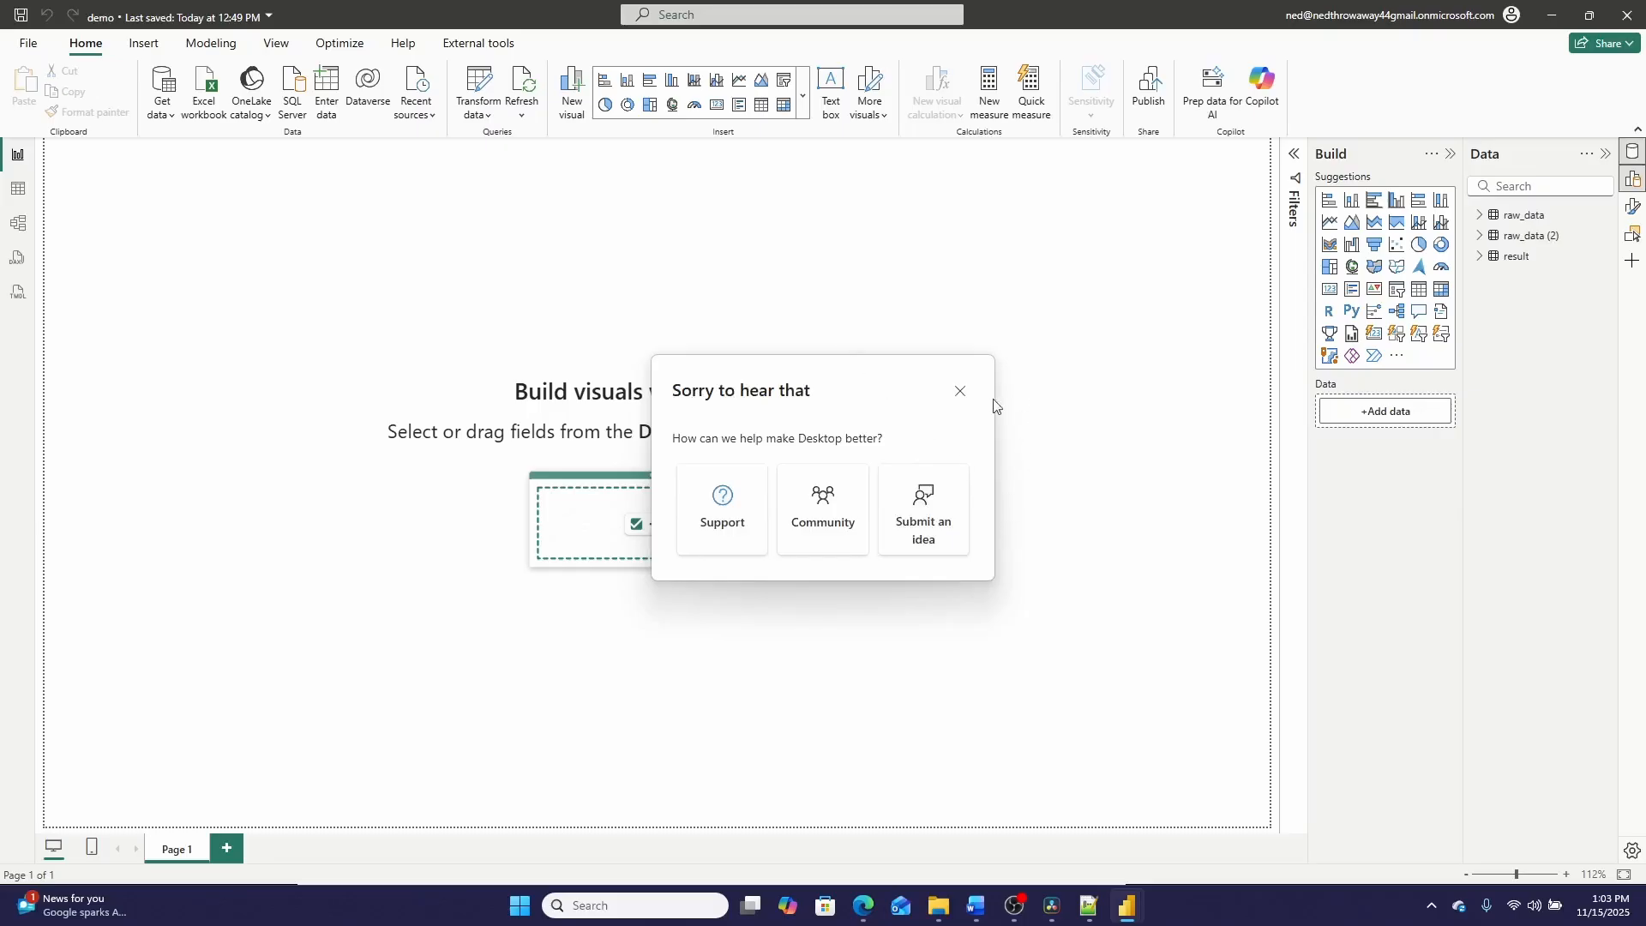
pyautogui.click(961, 391)
# - Search the full list of data sources for sharepoint and start a SharePoint folder connection
pyautogui.click(161, 112)
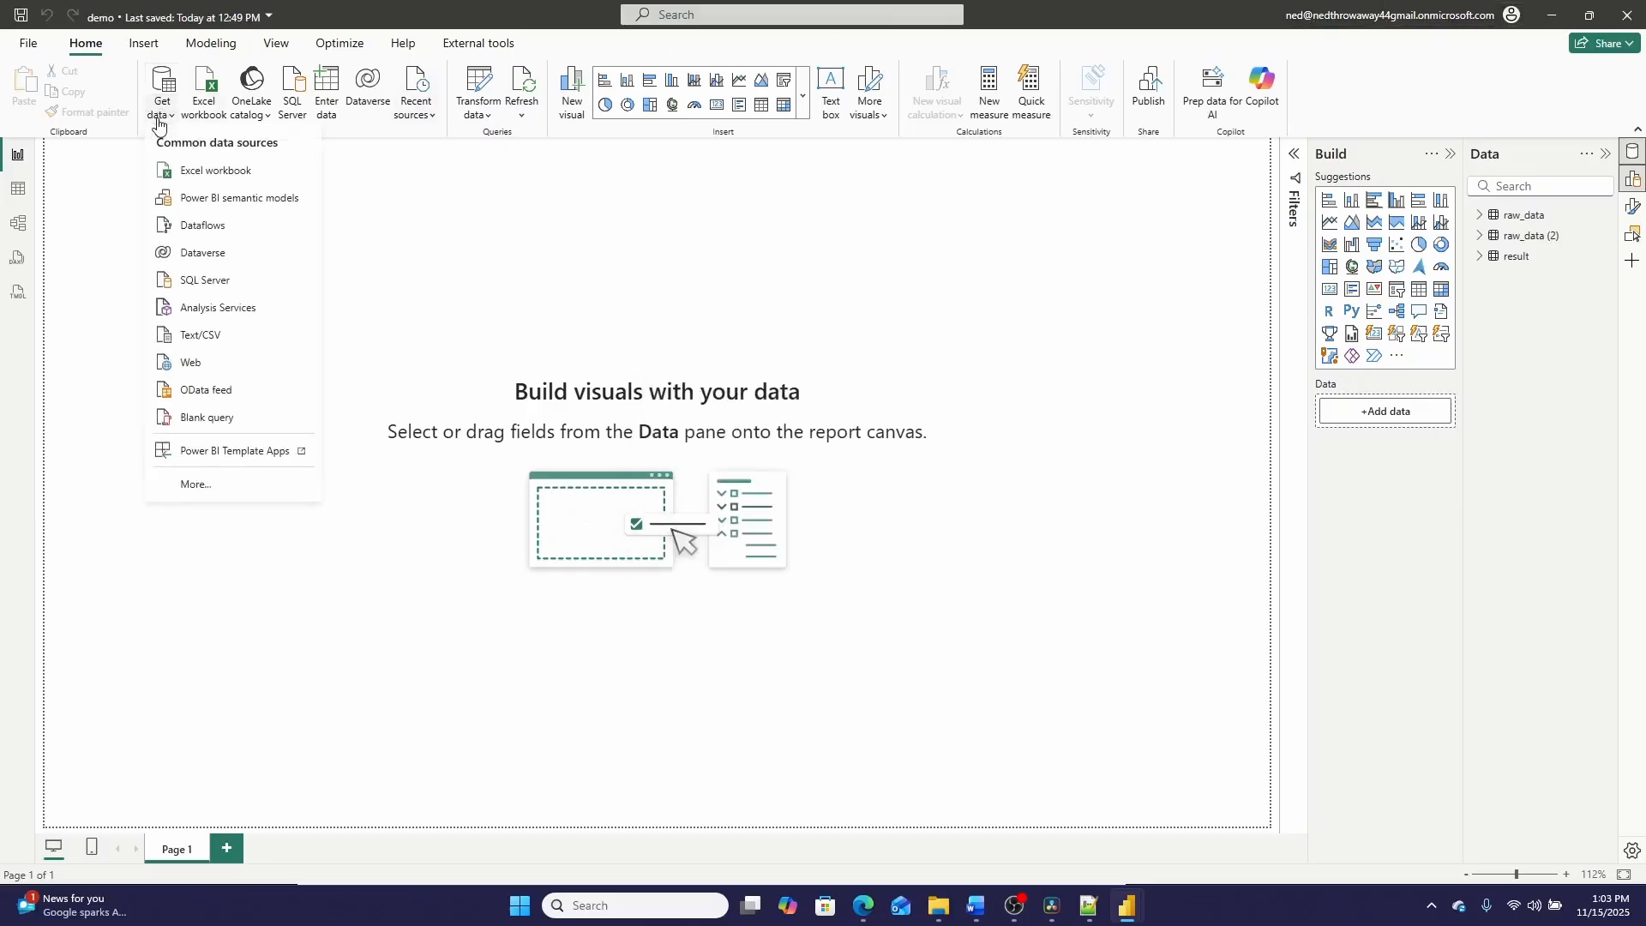
pyautogui.click(176, 485)
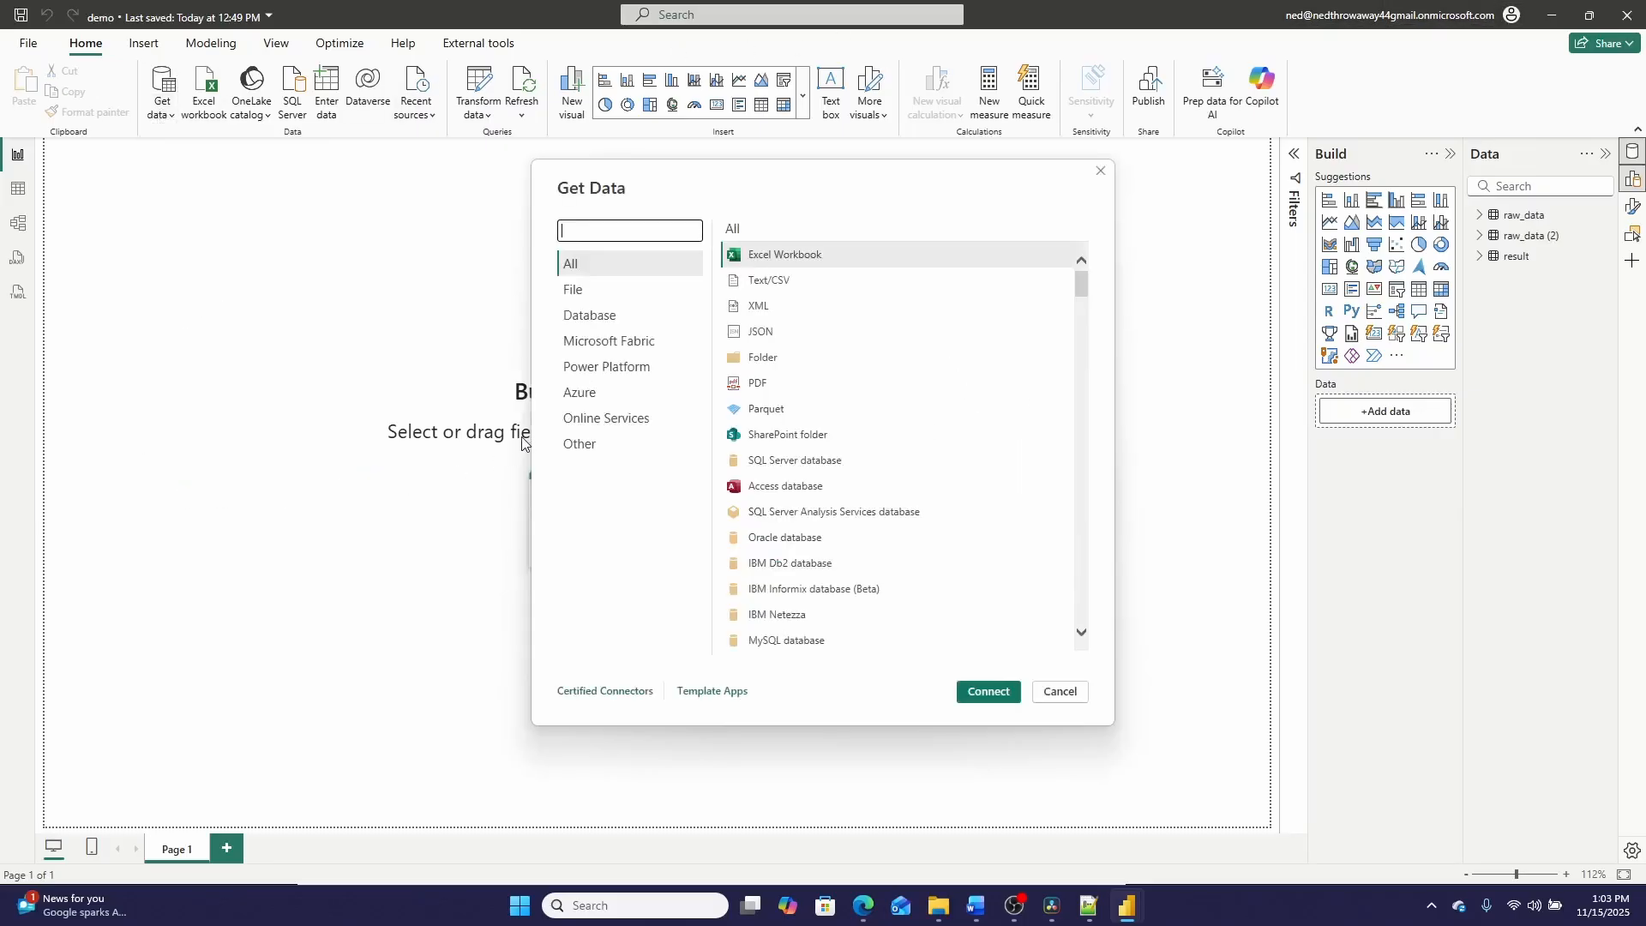
pyautogui.write('sharepoint')
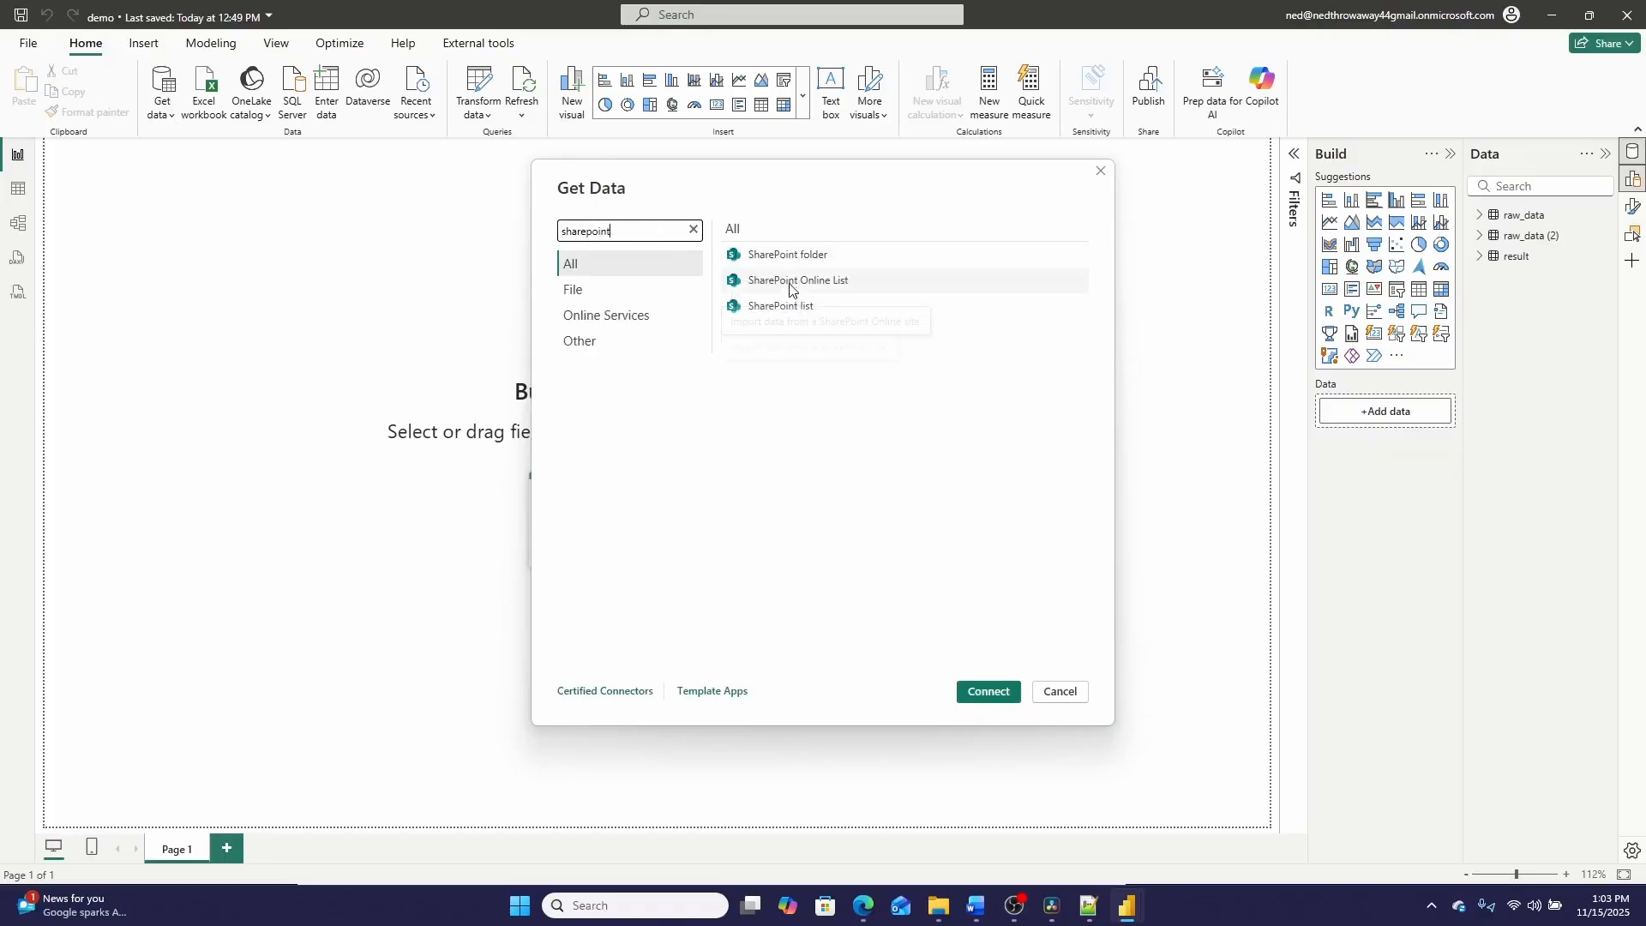
pyautogui.click(785, 258)
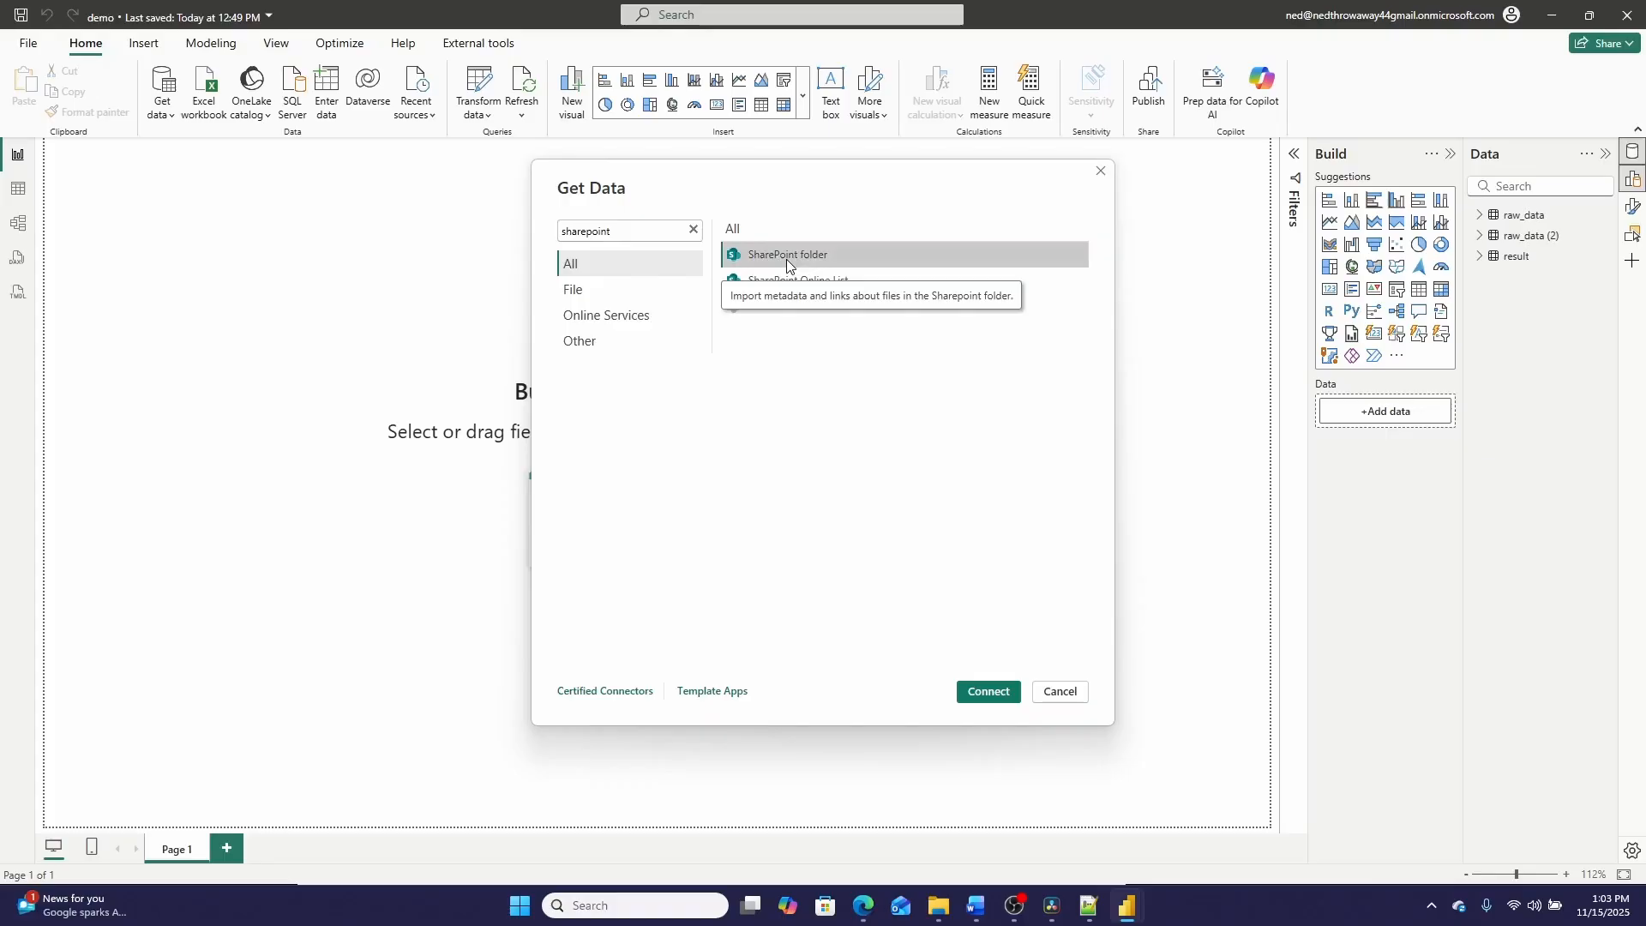
pyautogui.click(994, 697)
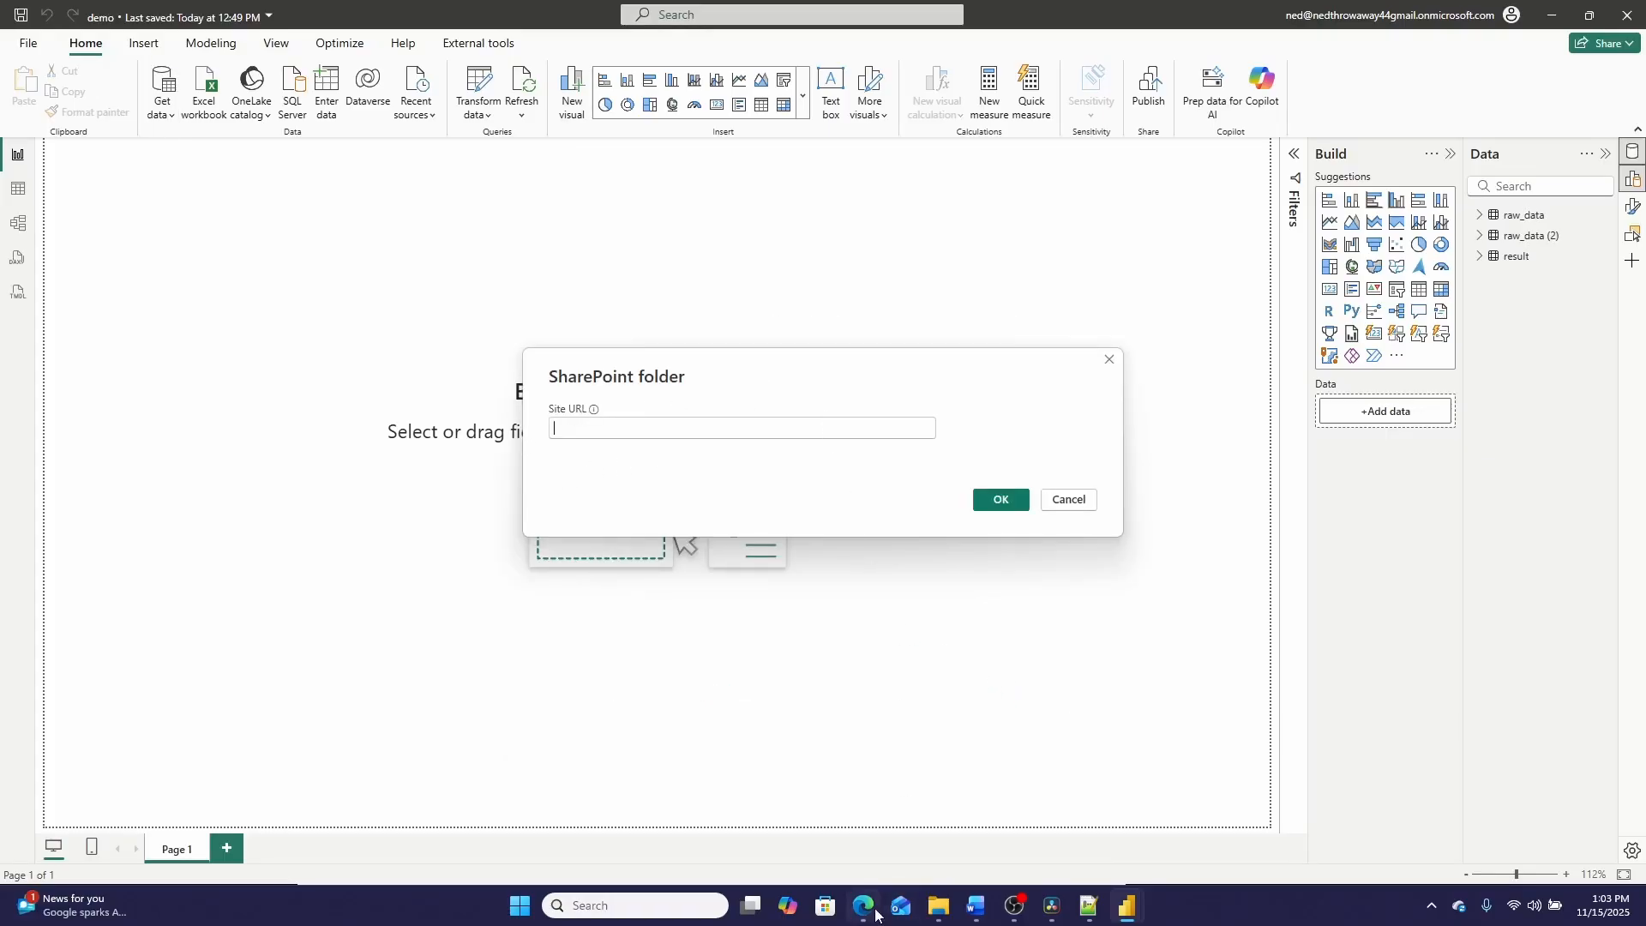
pyautogui.moveTo(864, 906)
pyautogui.click(873, 822)
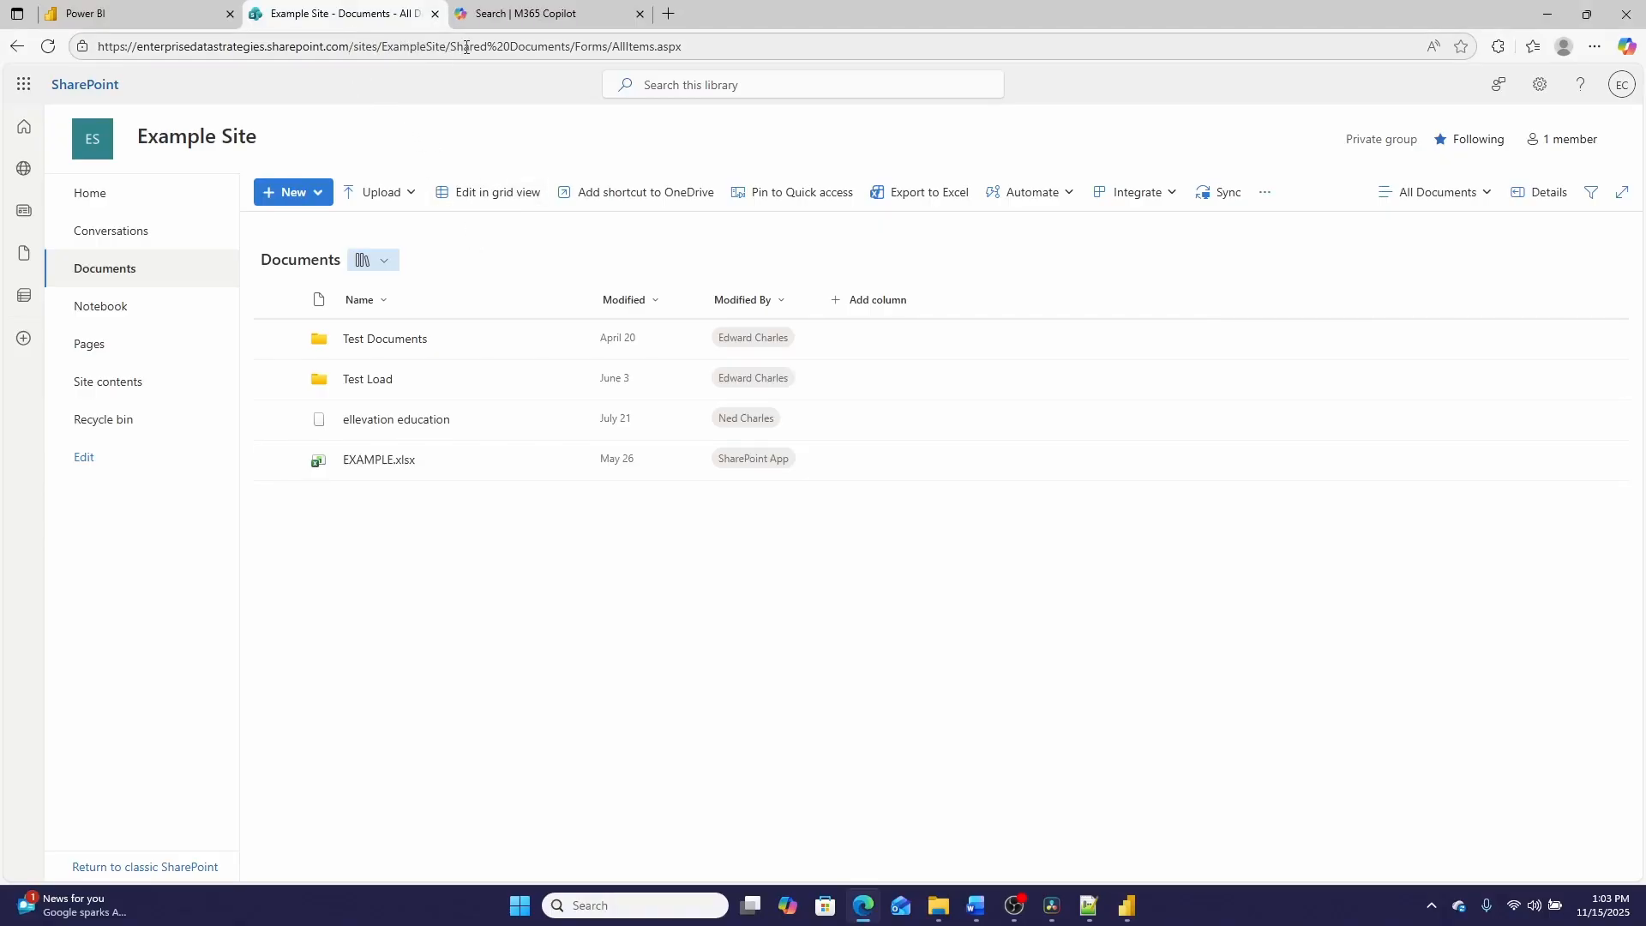
pyautogui.moveTo(448, 49); pyautogui.dragTo(90, 52)
pyautogui.hotkey('ctrl', 'c')
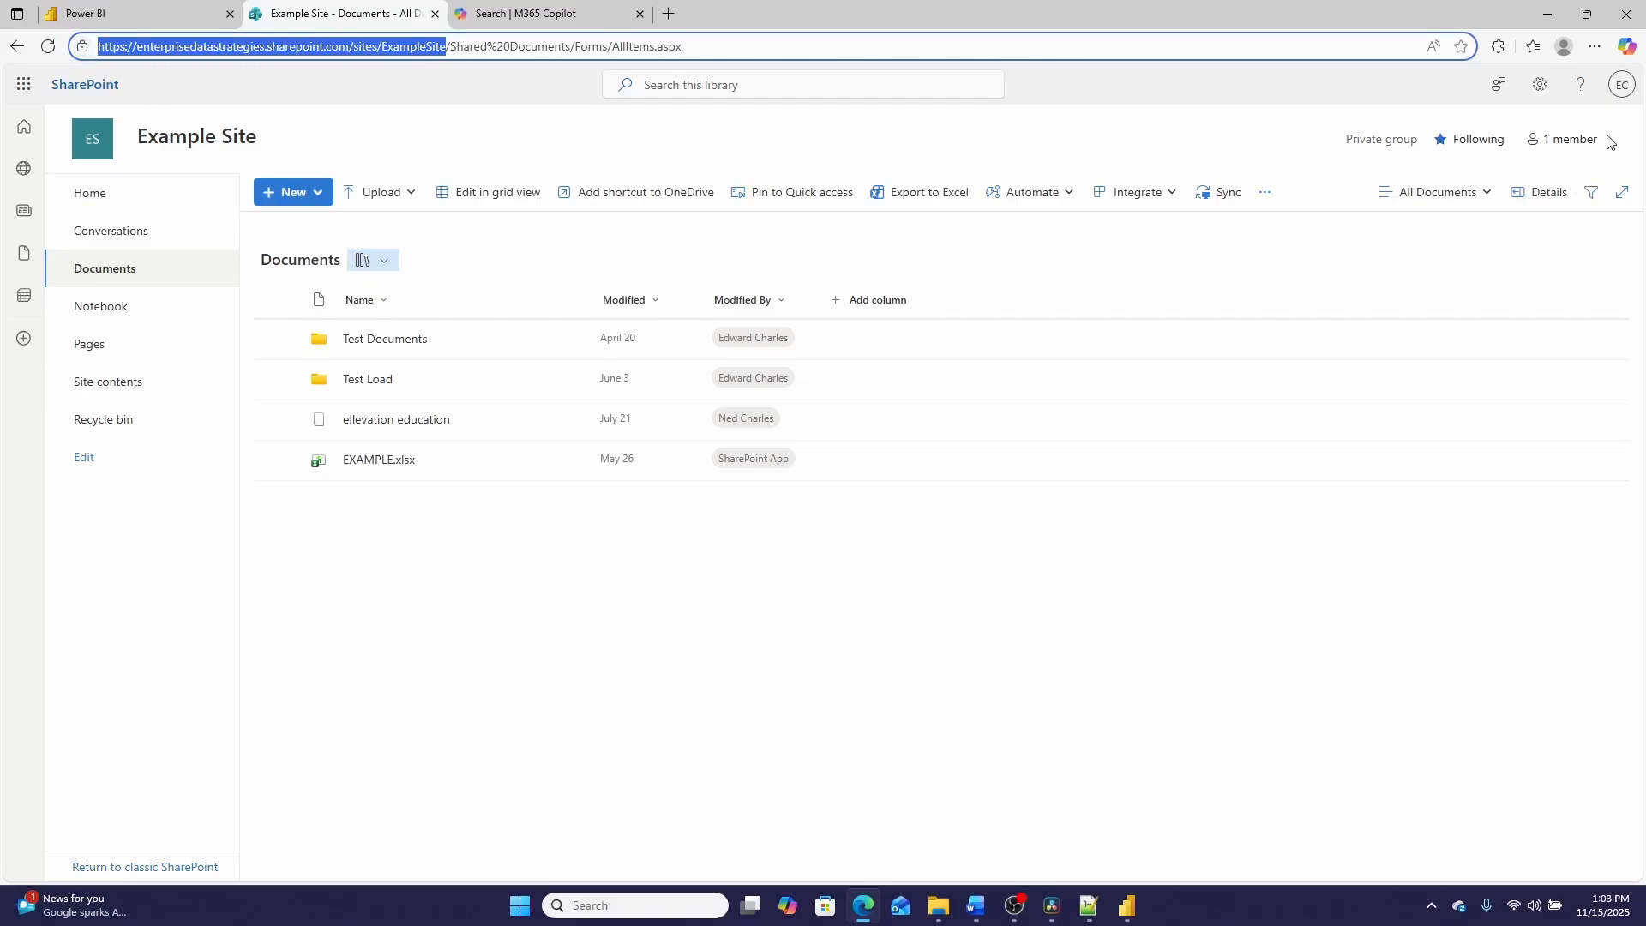
pyautogui.click(1548, 15)
pyautogui.click(600, 428)
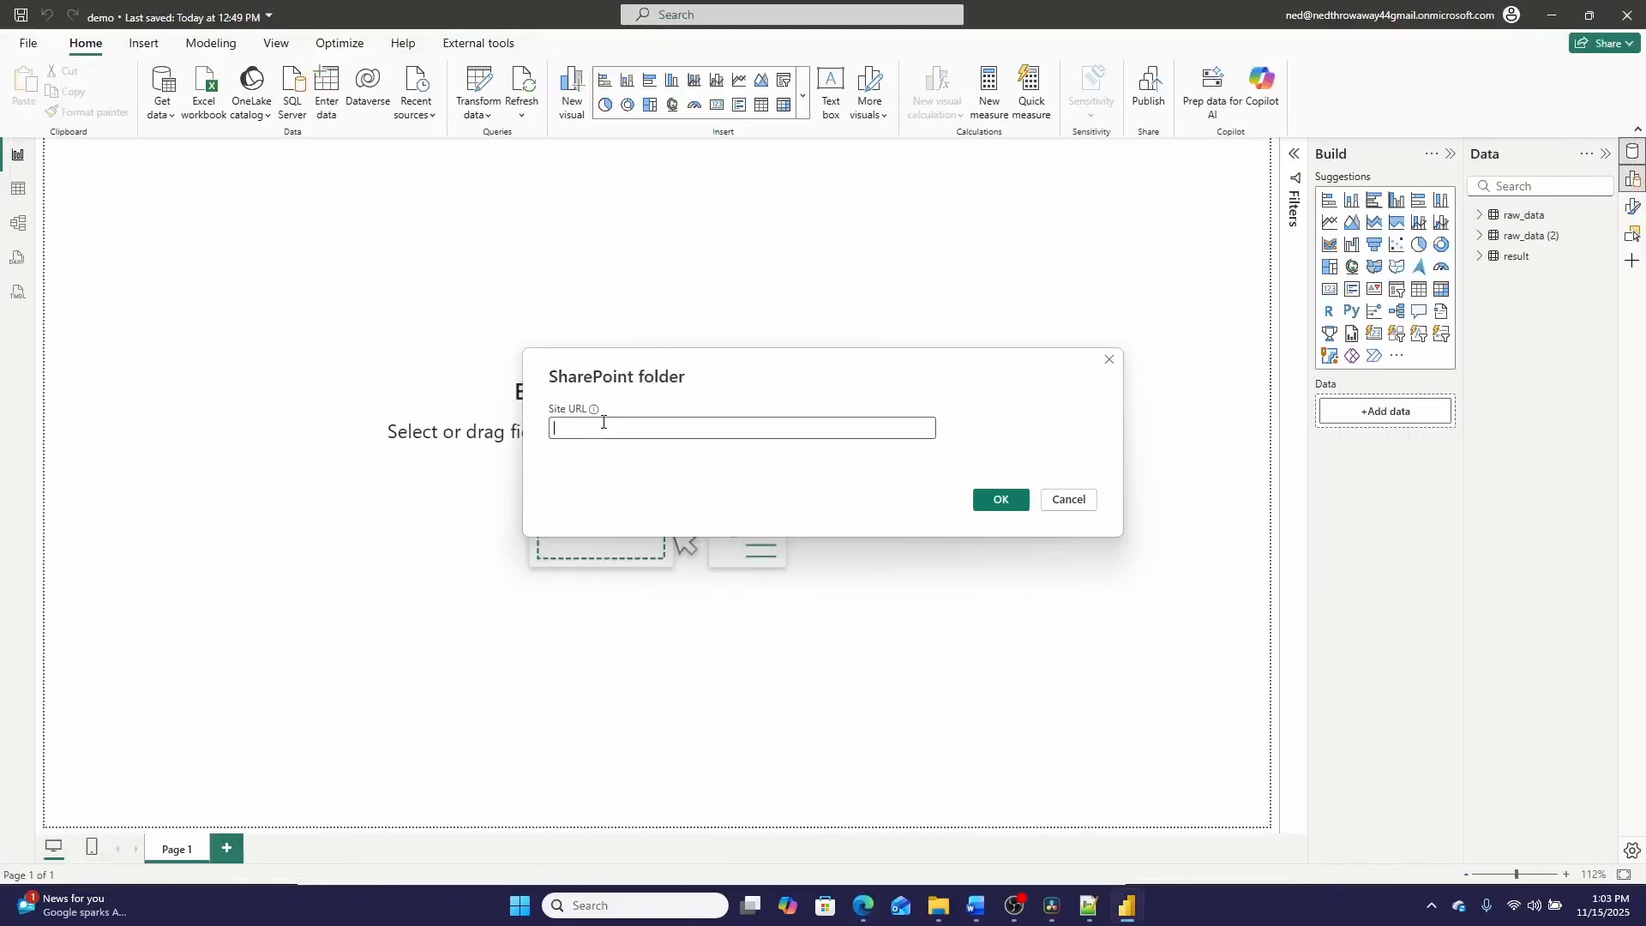
pyautogui.hotkey('ctrl', 'v')
pyautogui.click(1002, 499)
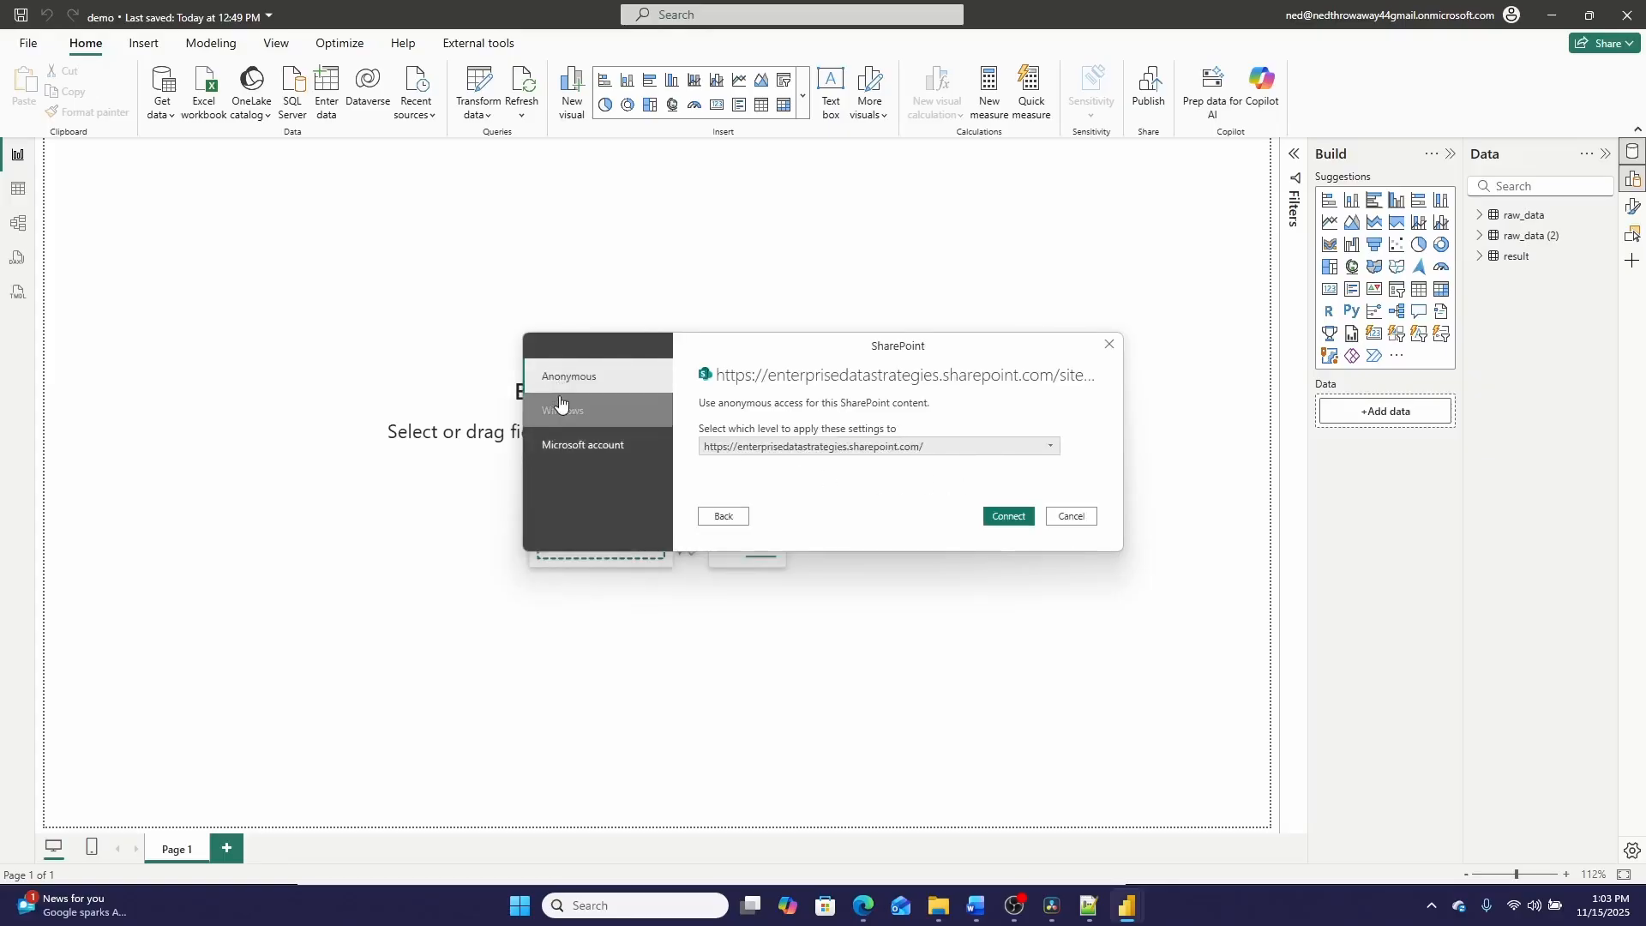
# - Authenticate to the SharePoint site by signing in with the organization's Microsoft account, and connect to preview its files
pyautogui.click(562, 461)
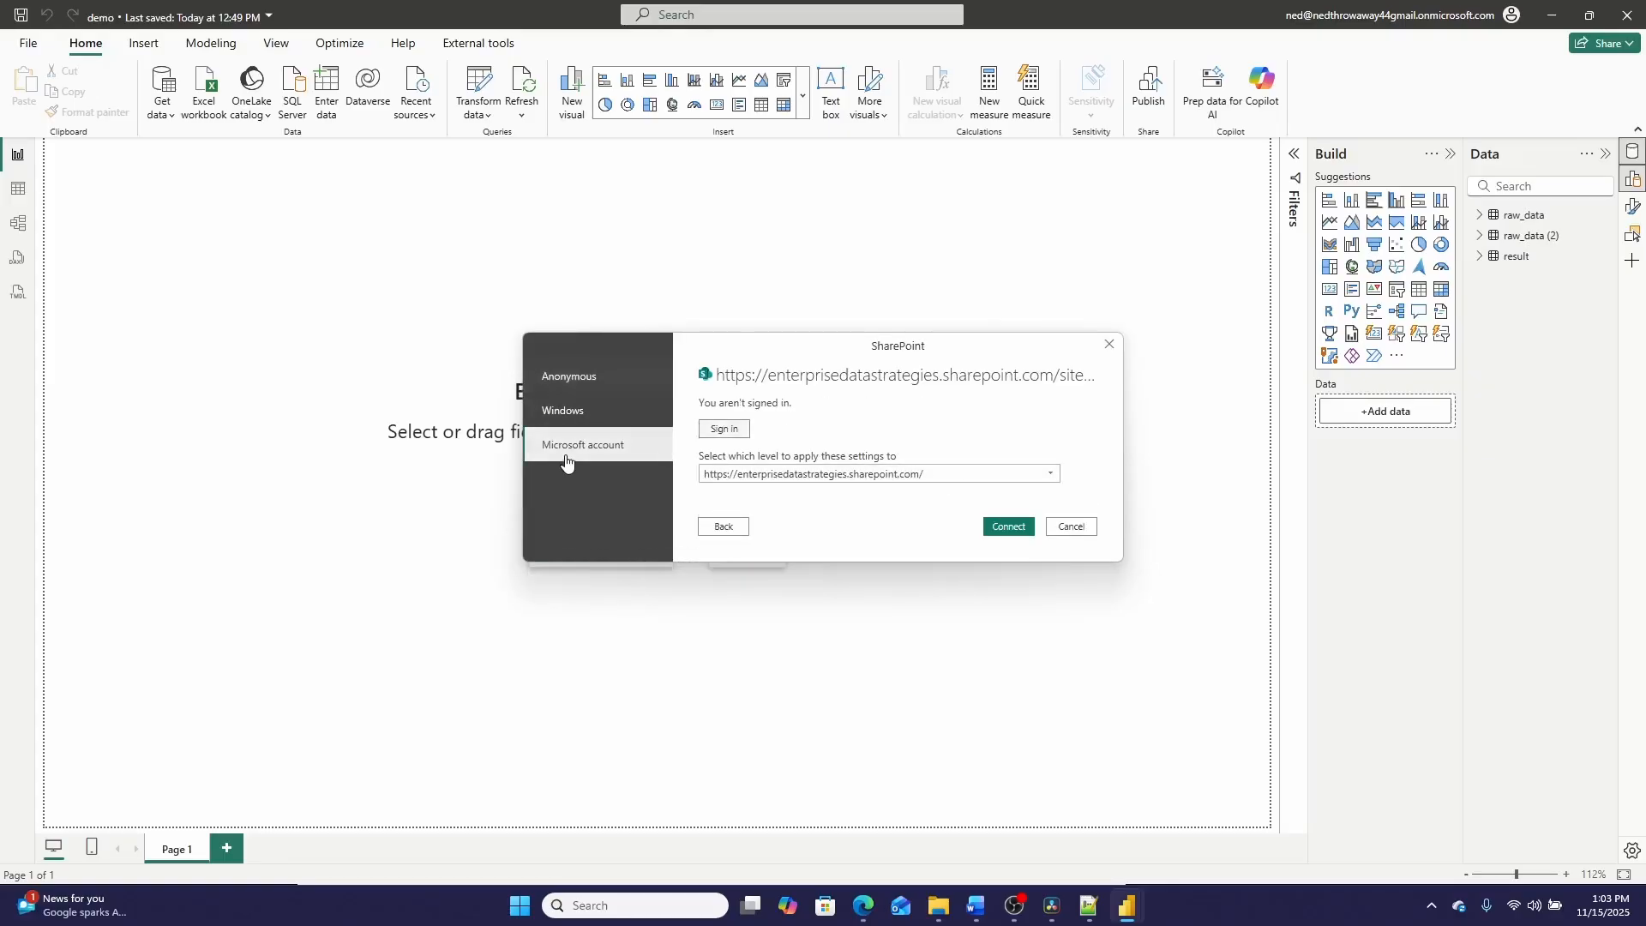
pyautogui.click(725, 430)
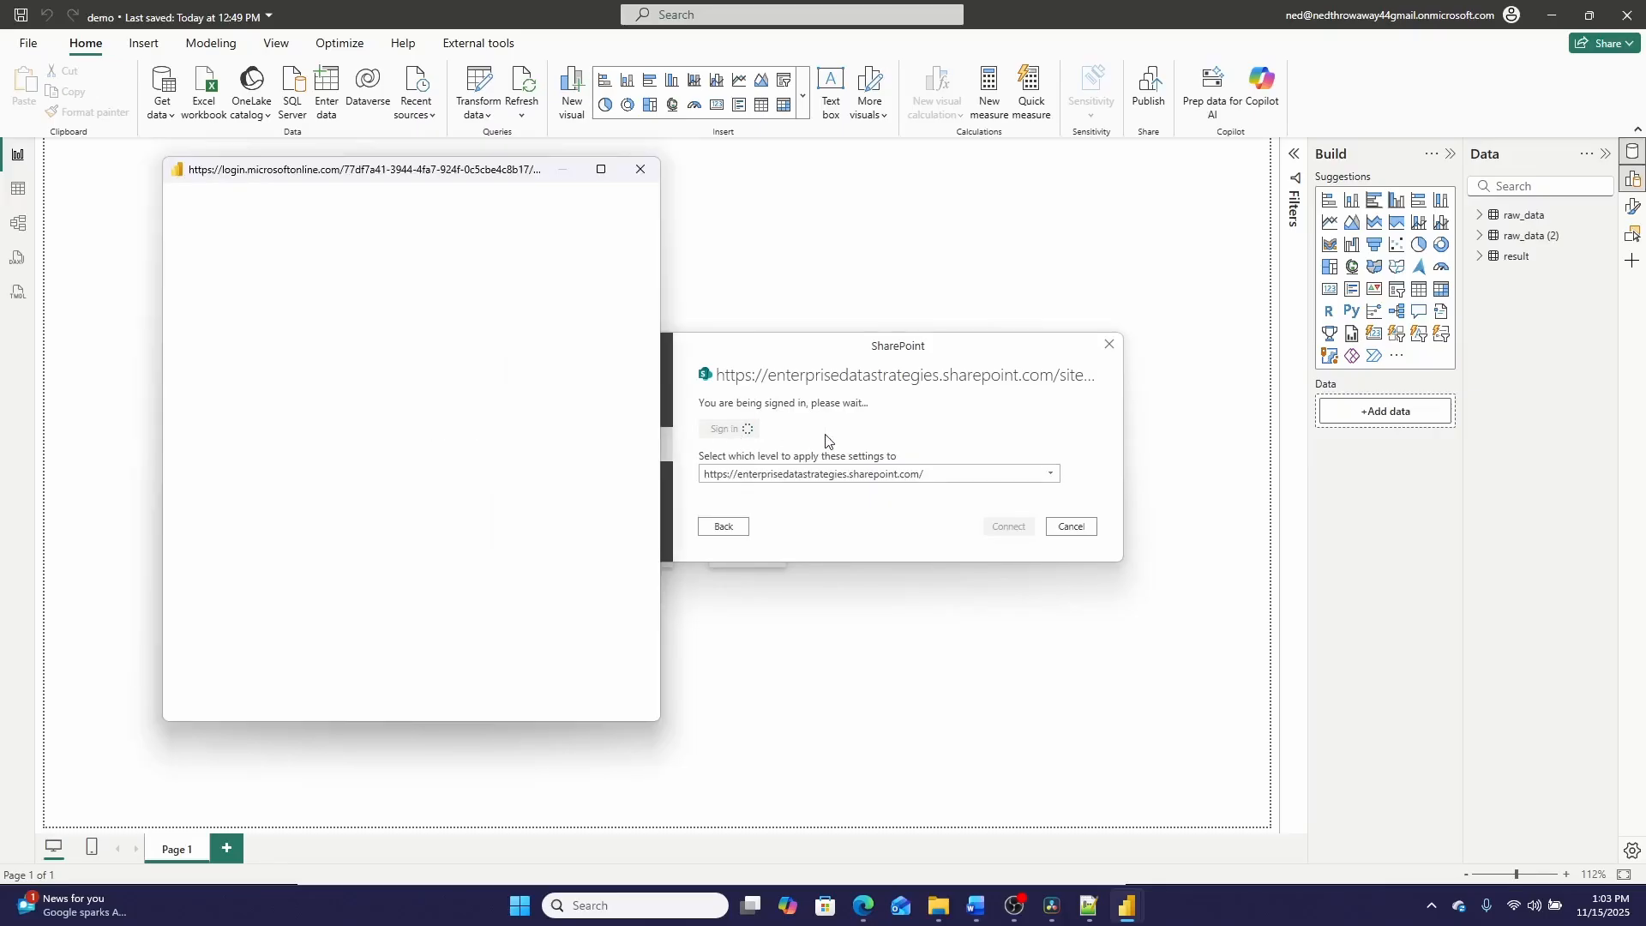
pyautogui.click(375, 378)
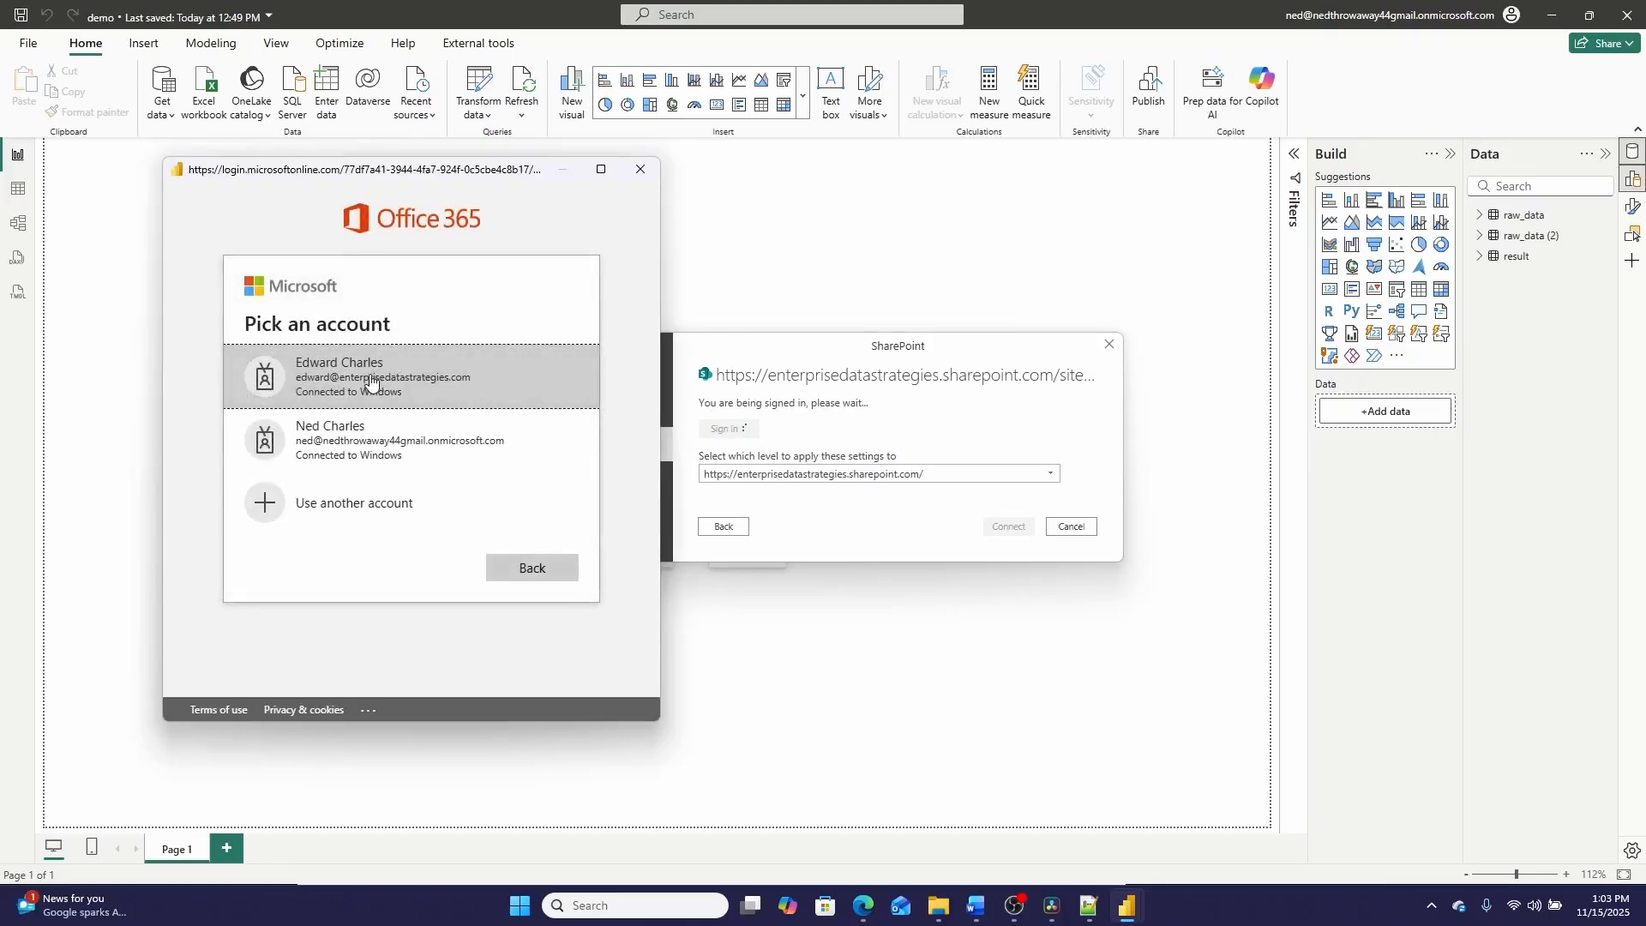
pyautogui.click(1027, 532)
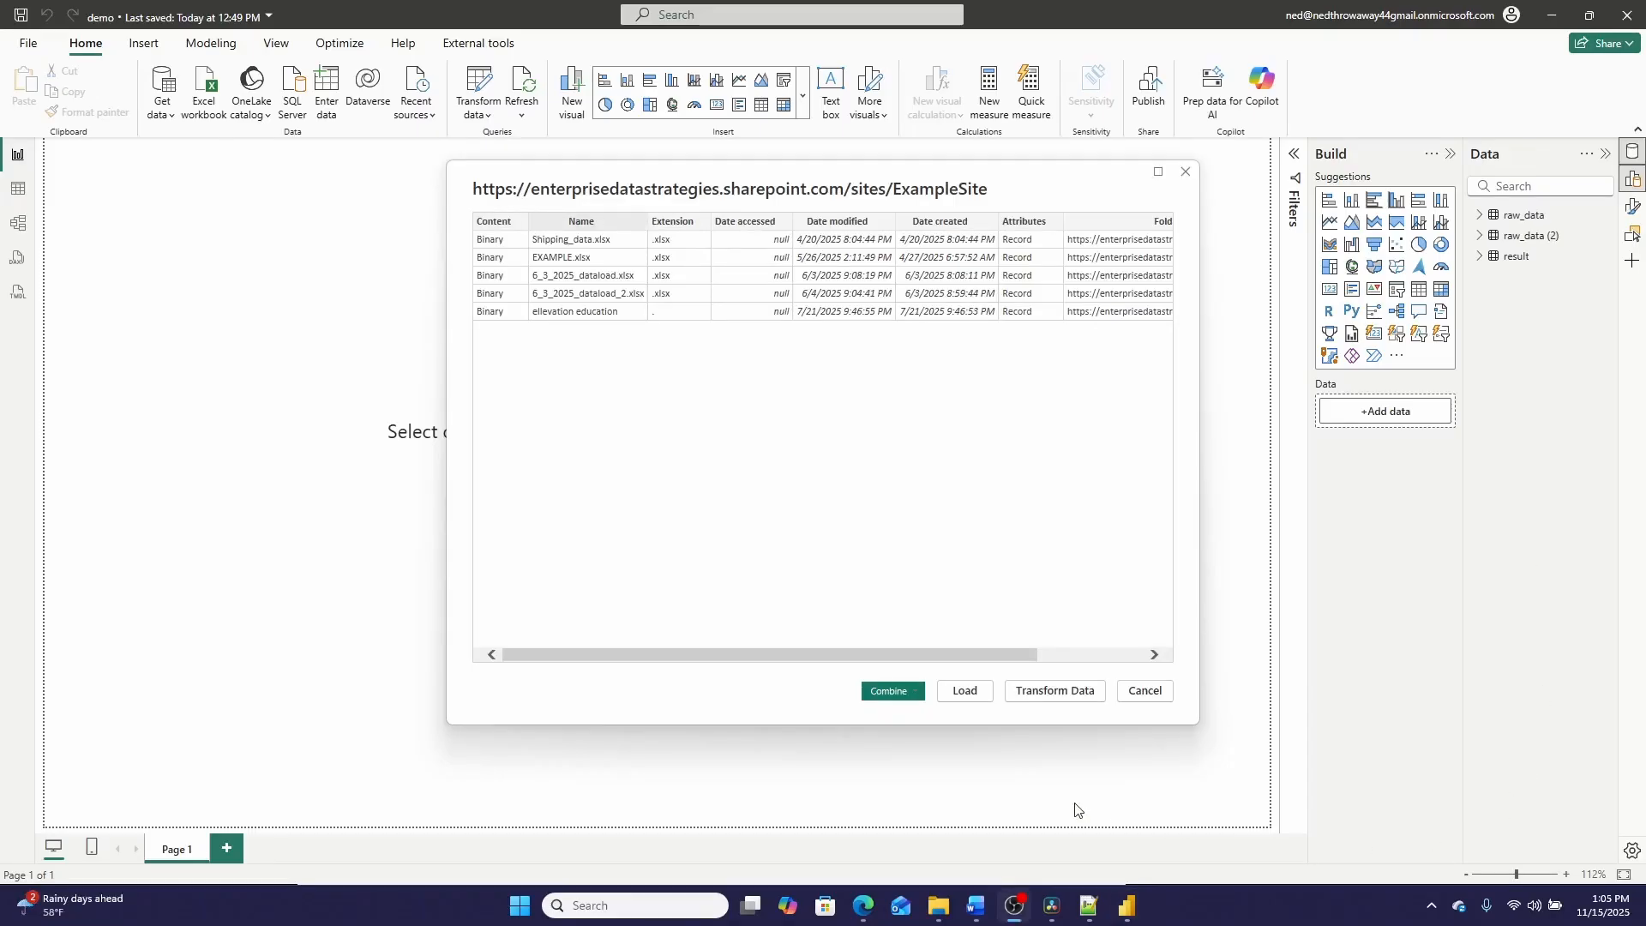
# - Open the SharePoint file list for transformation and drill into the Sheet1 data of EXAMPLE.xlsx
pyautogui.click(1056, 692)
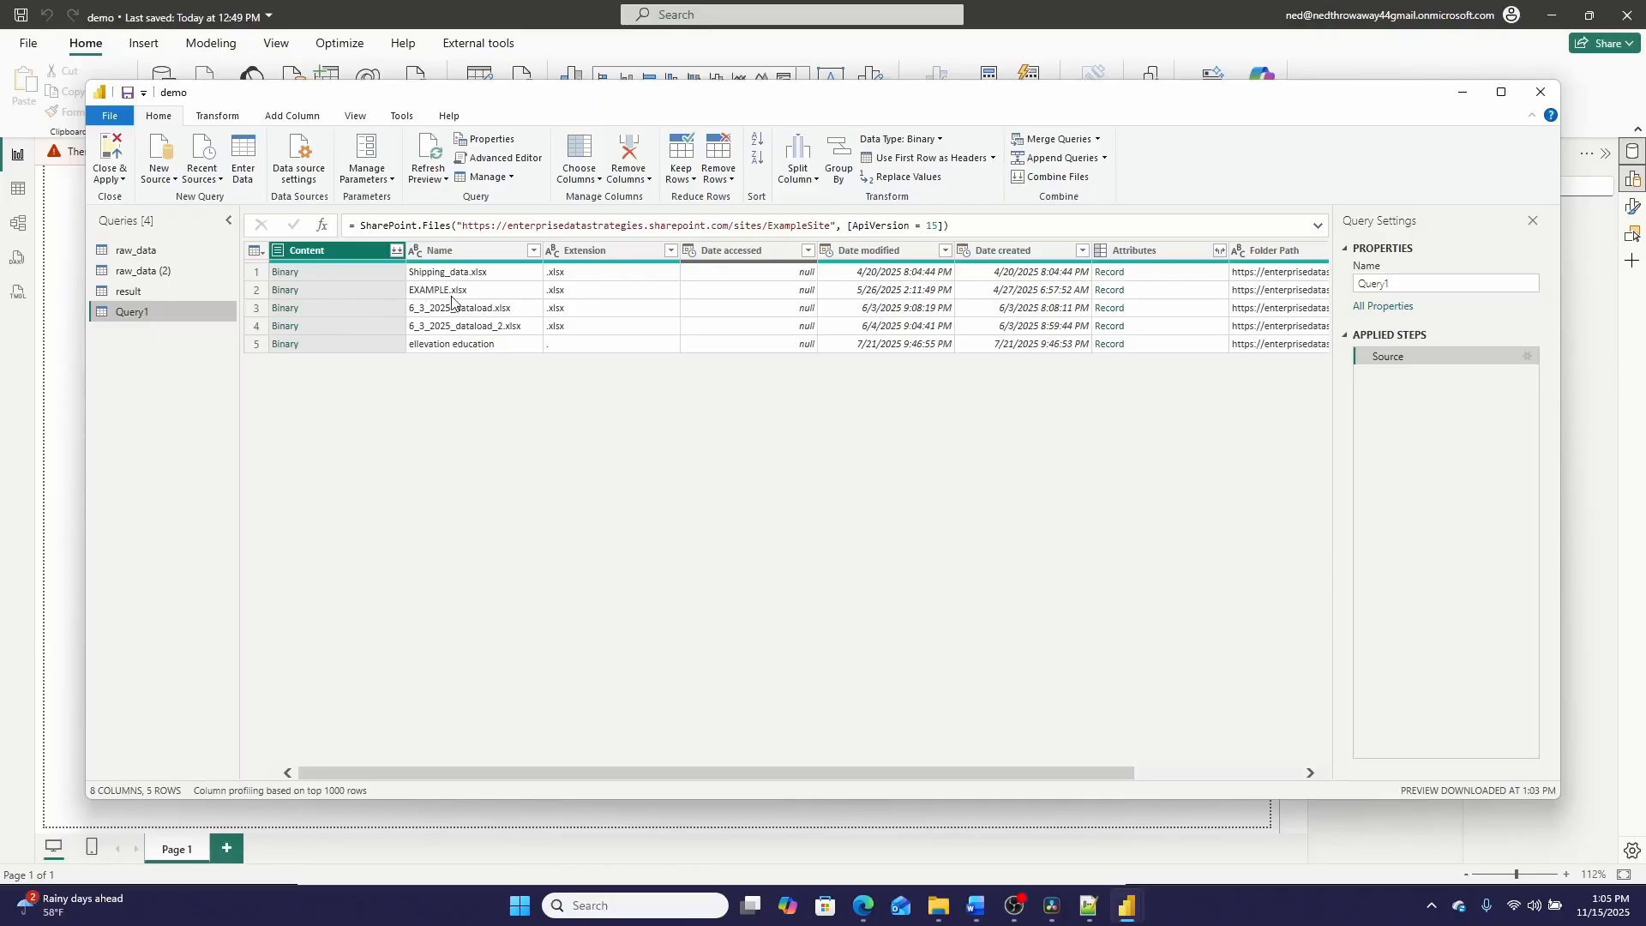
pyautogui.click(290, 291)
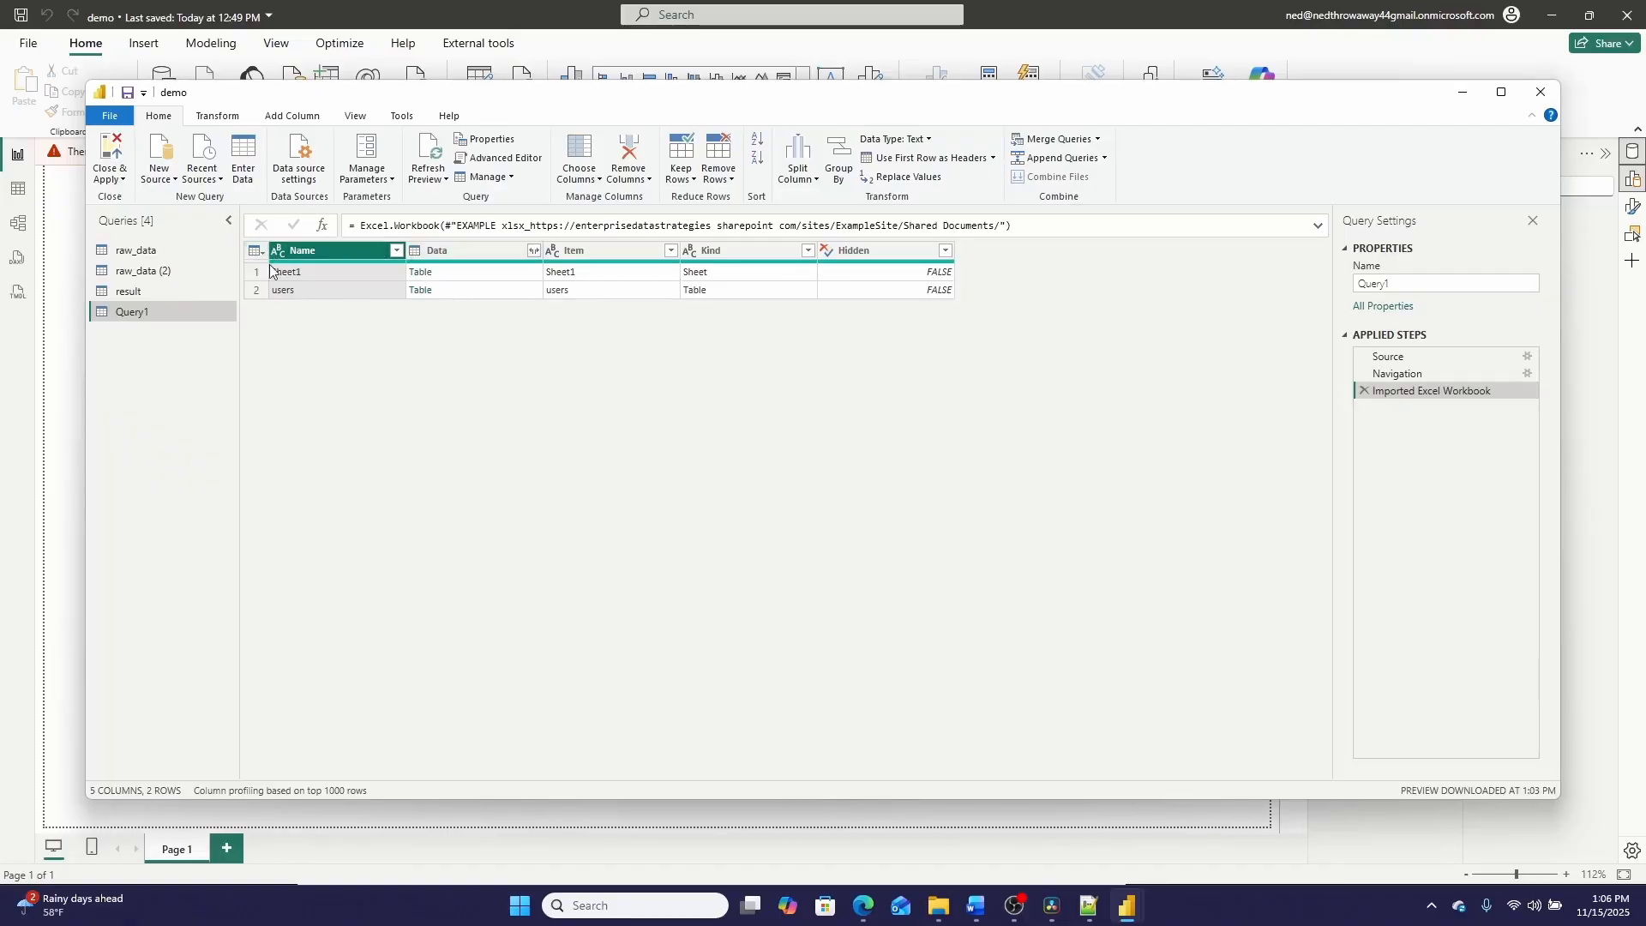
pyautogui.click(422, 272)
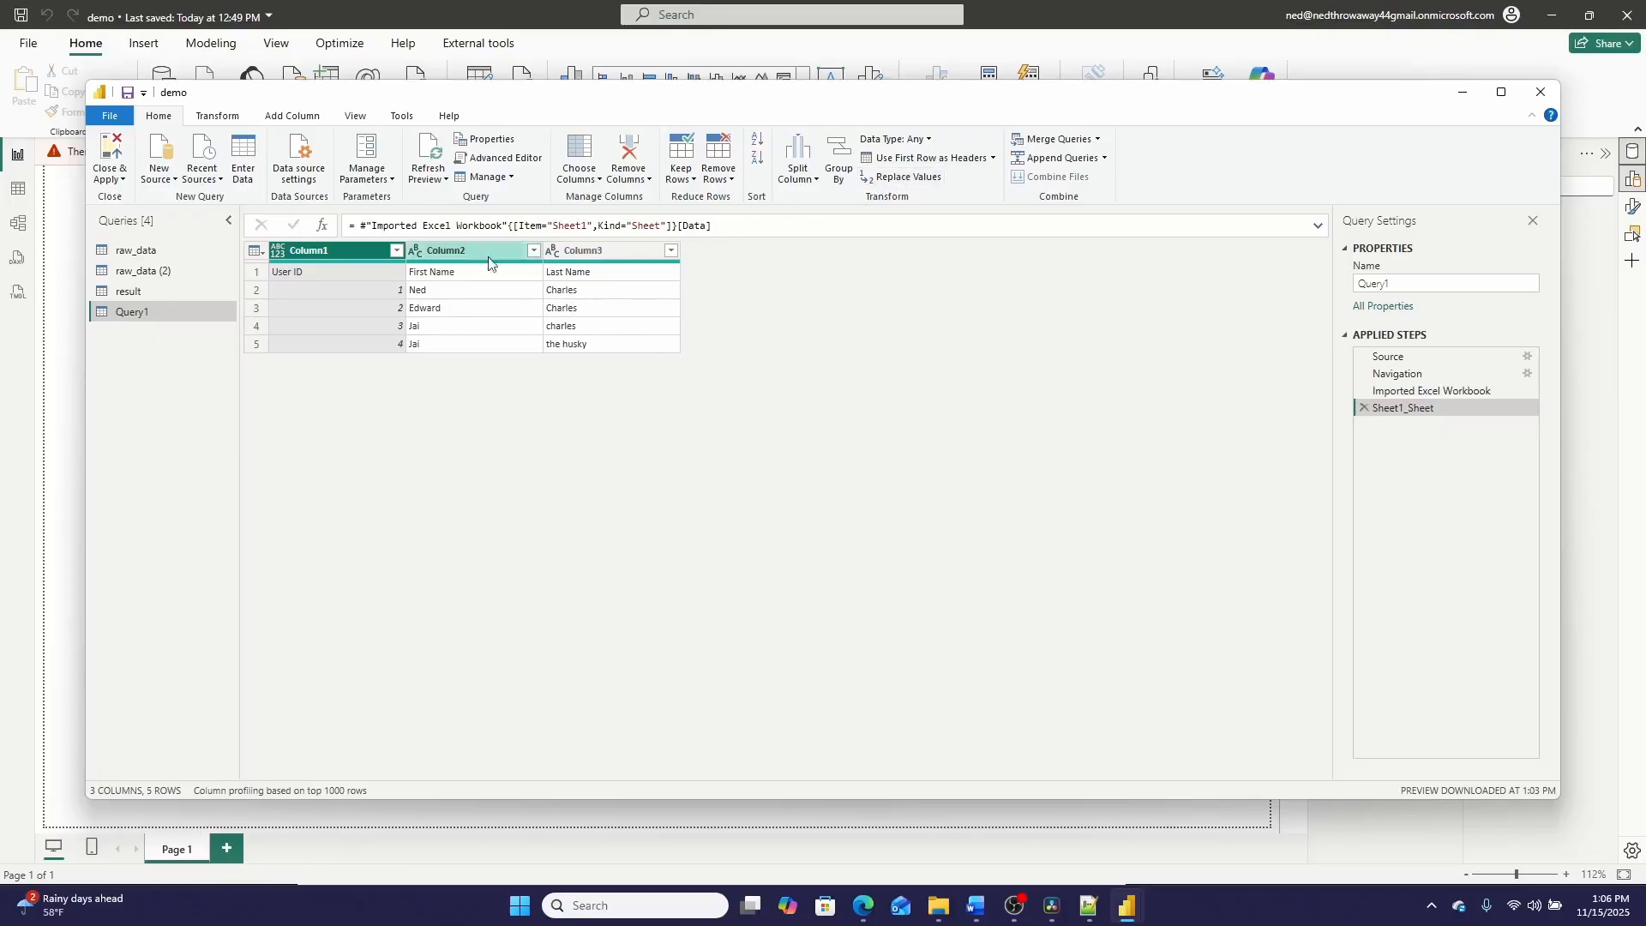
# - Use the first row of the Sheet1 data as column headers and apply the query to the report
pyautogui.click(919, 160)
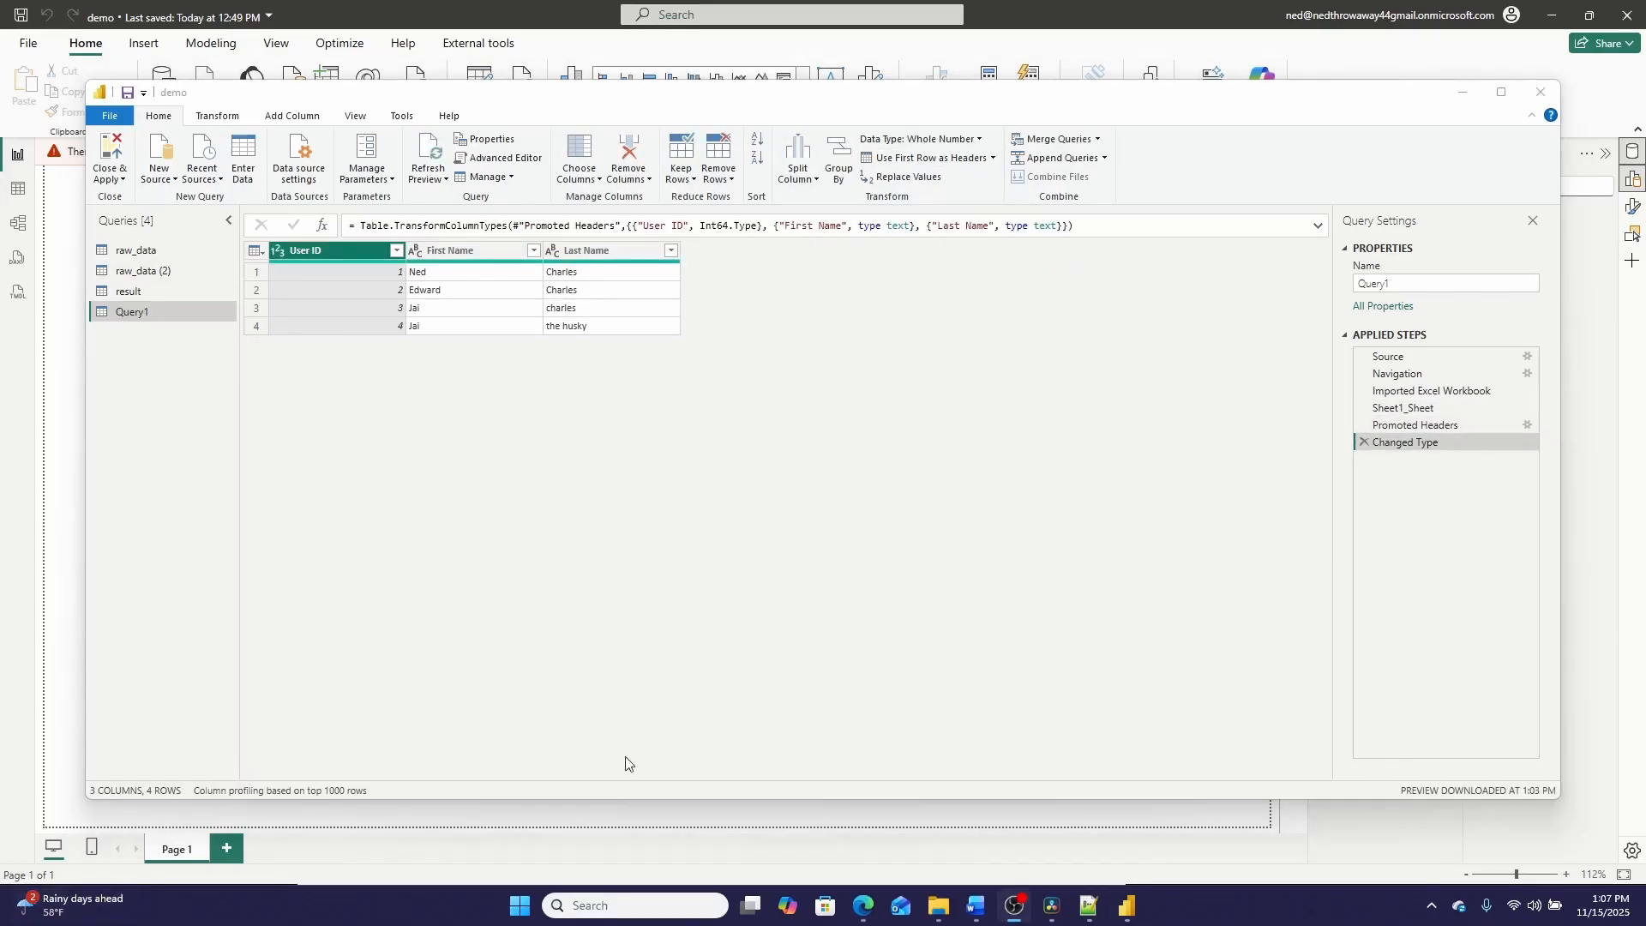
pyautogui.click(117, 156)
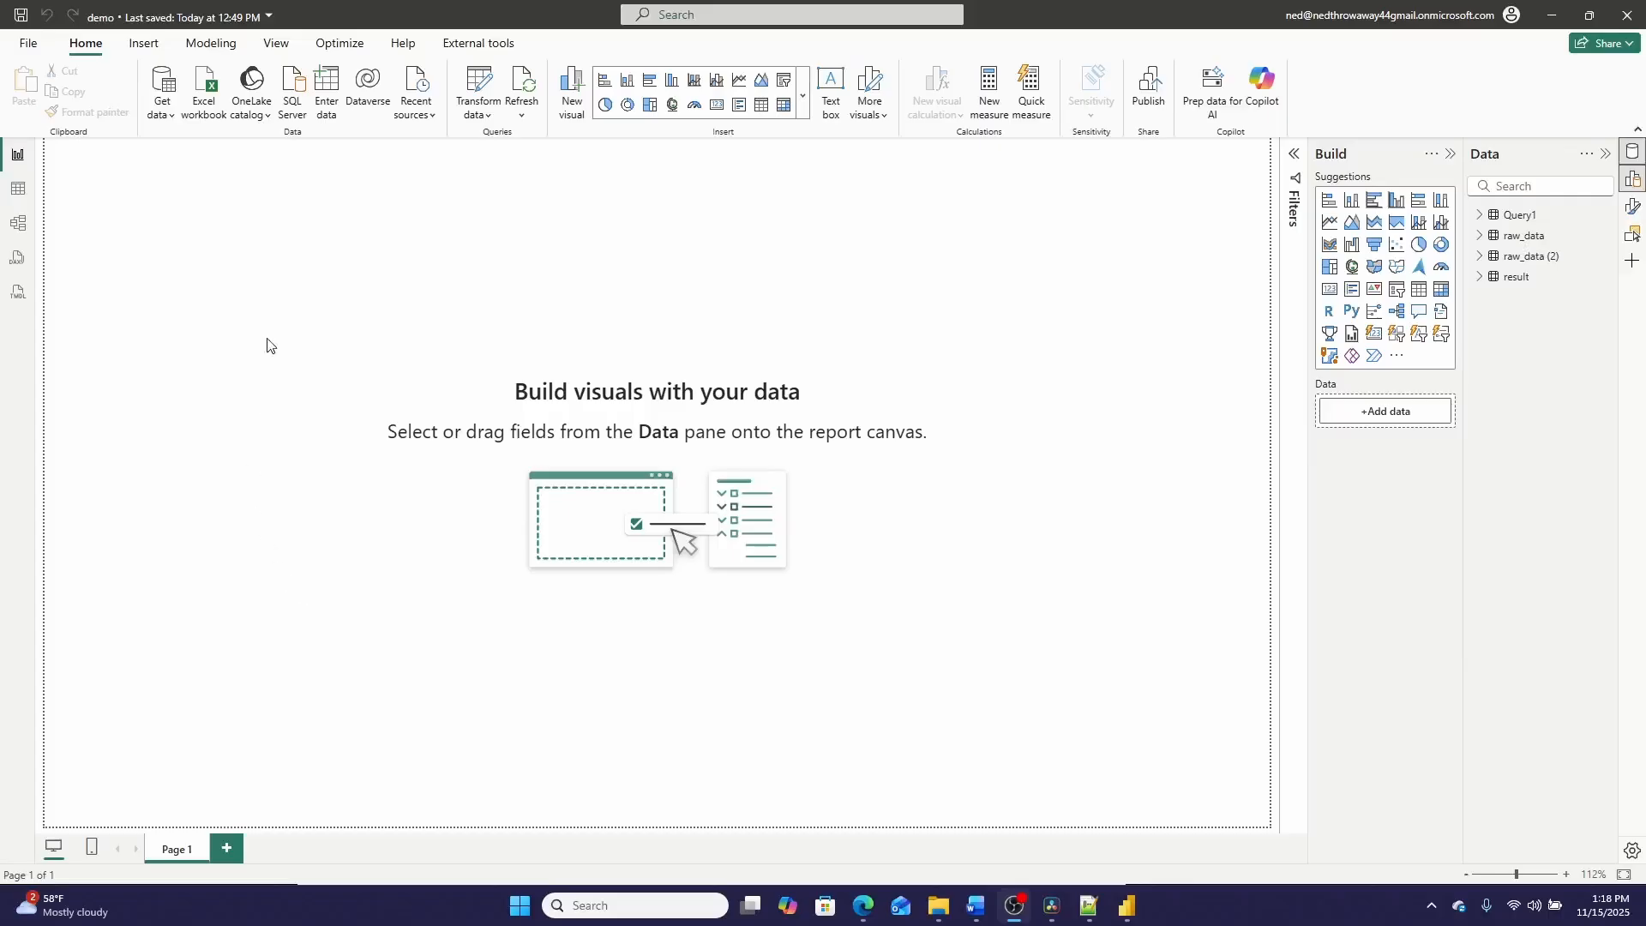
# - Search the full list of data sources for Databrick and start a Databricks connection
pyautogui.click(162, 80)
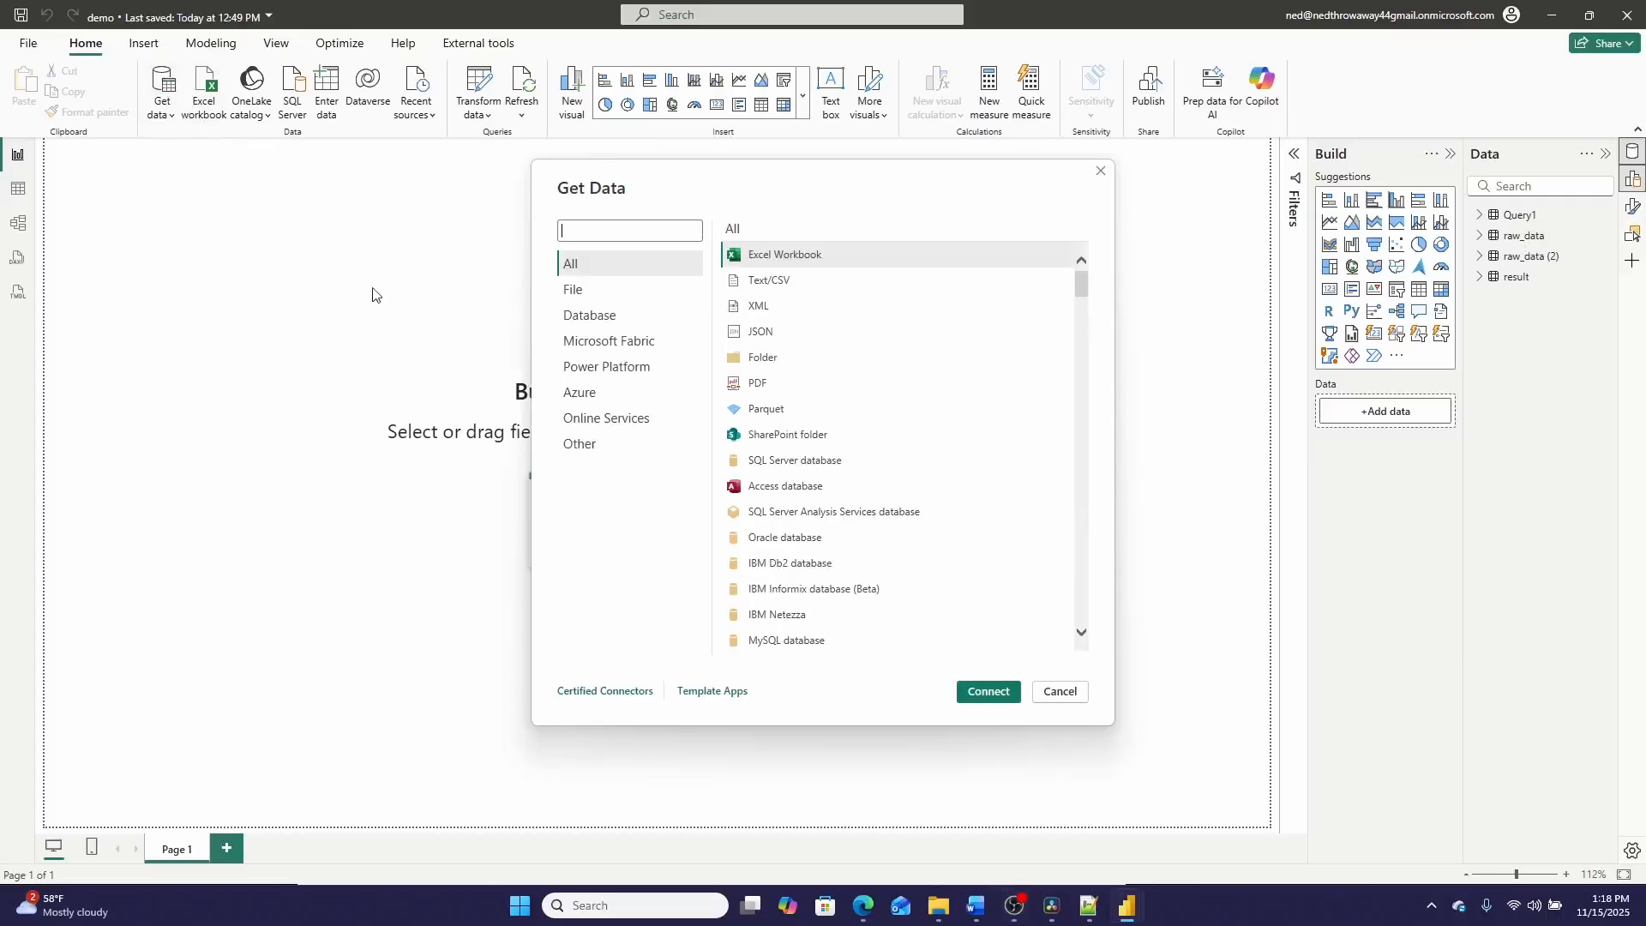
pyautogui.write('Databrick')
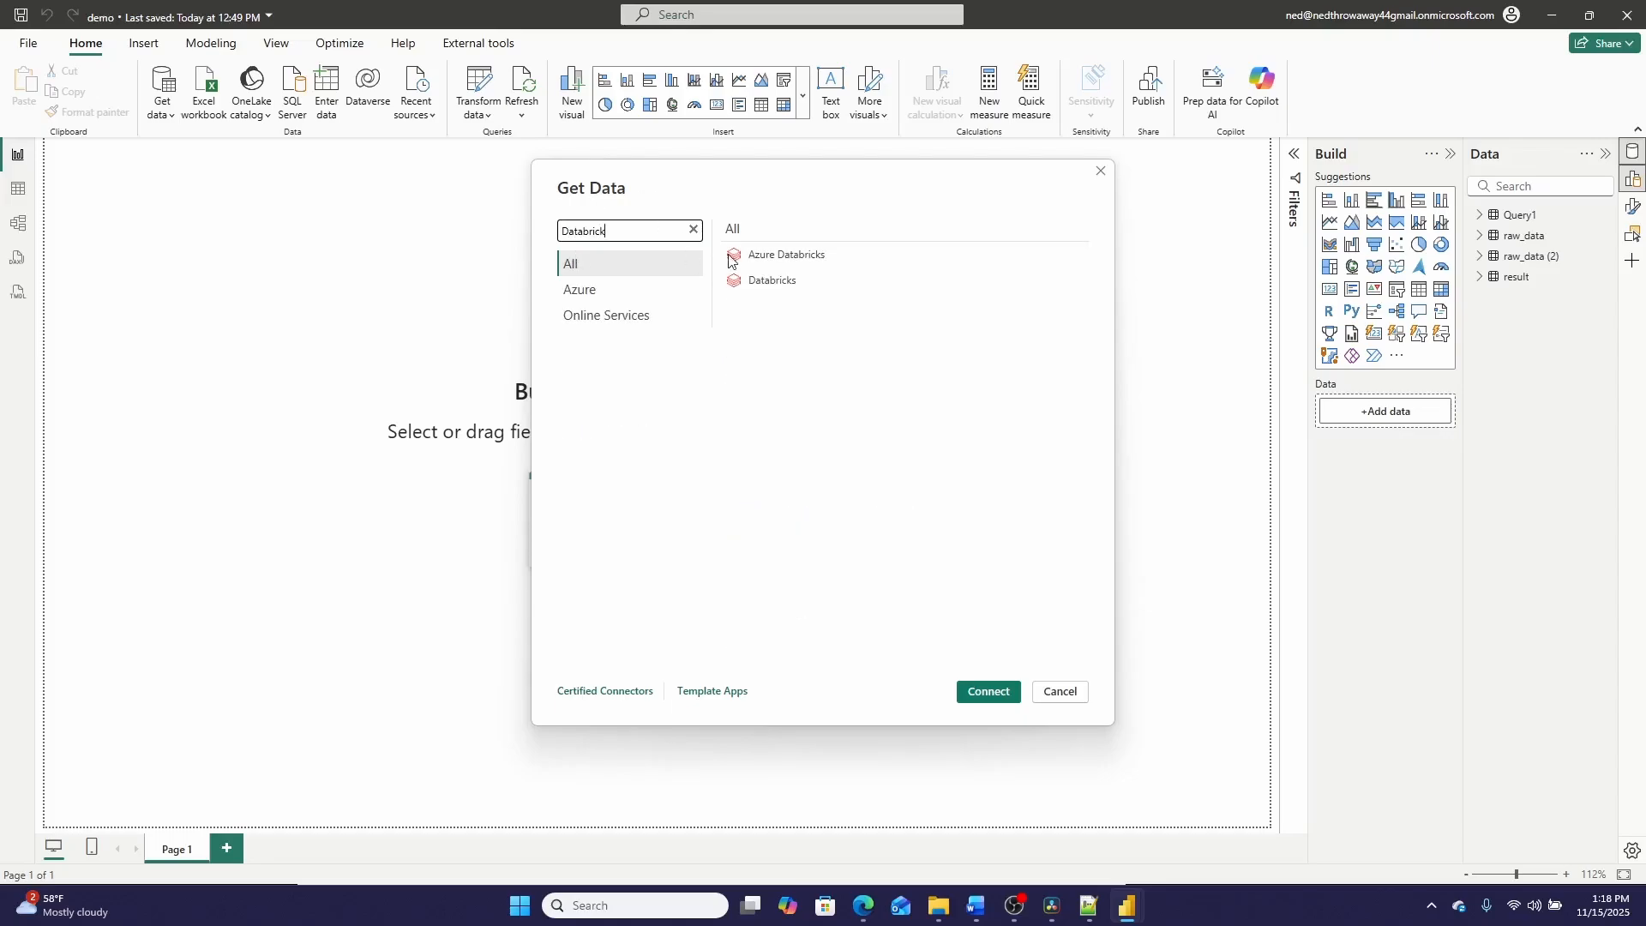
pyautogui.click(777, 283)
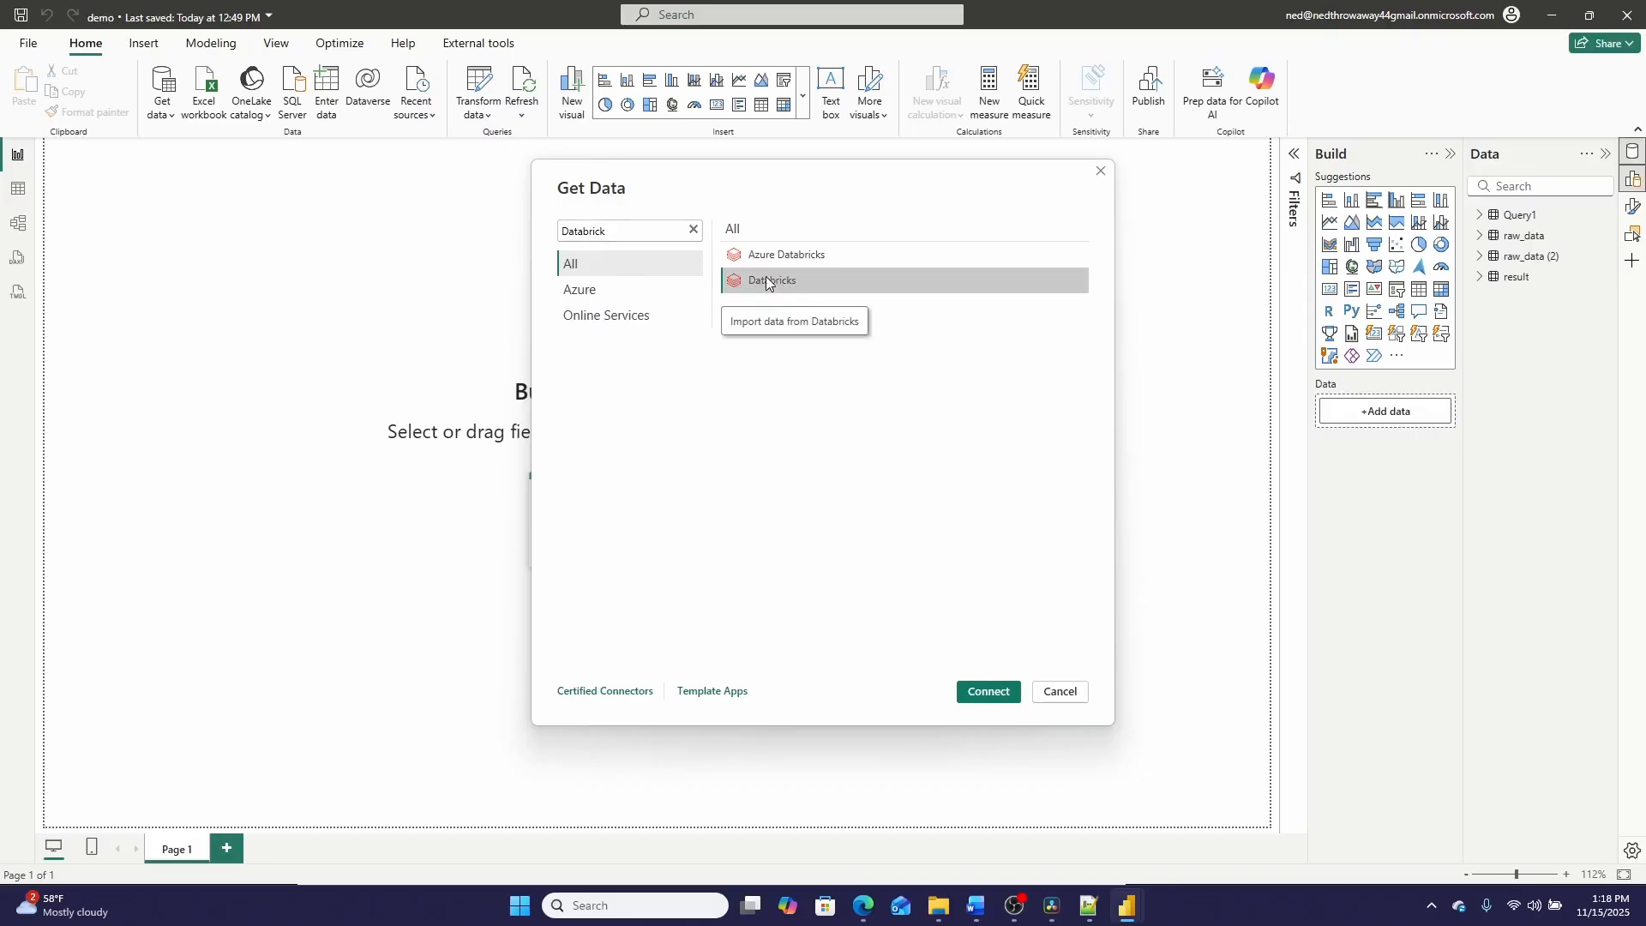
pyautogui.click(999, 699)
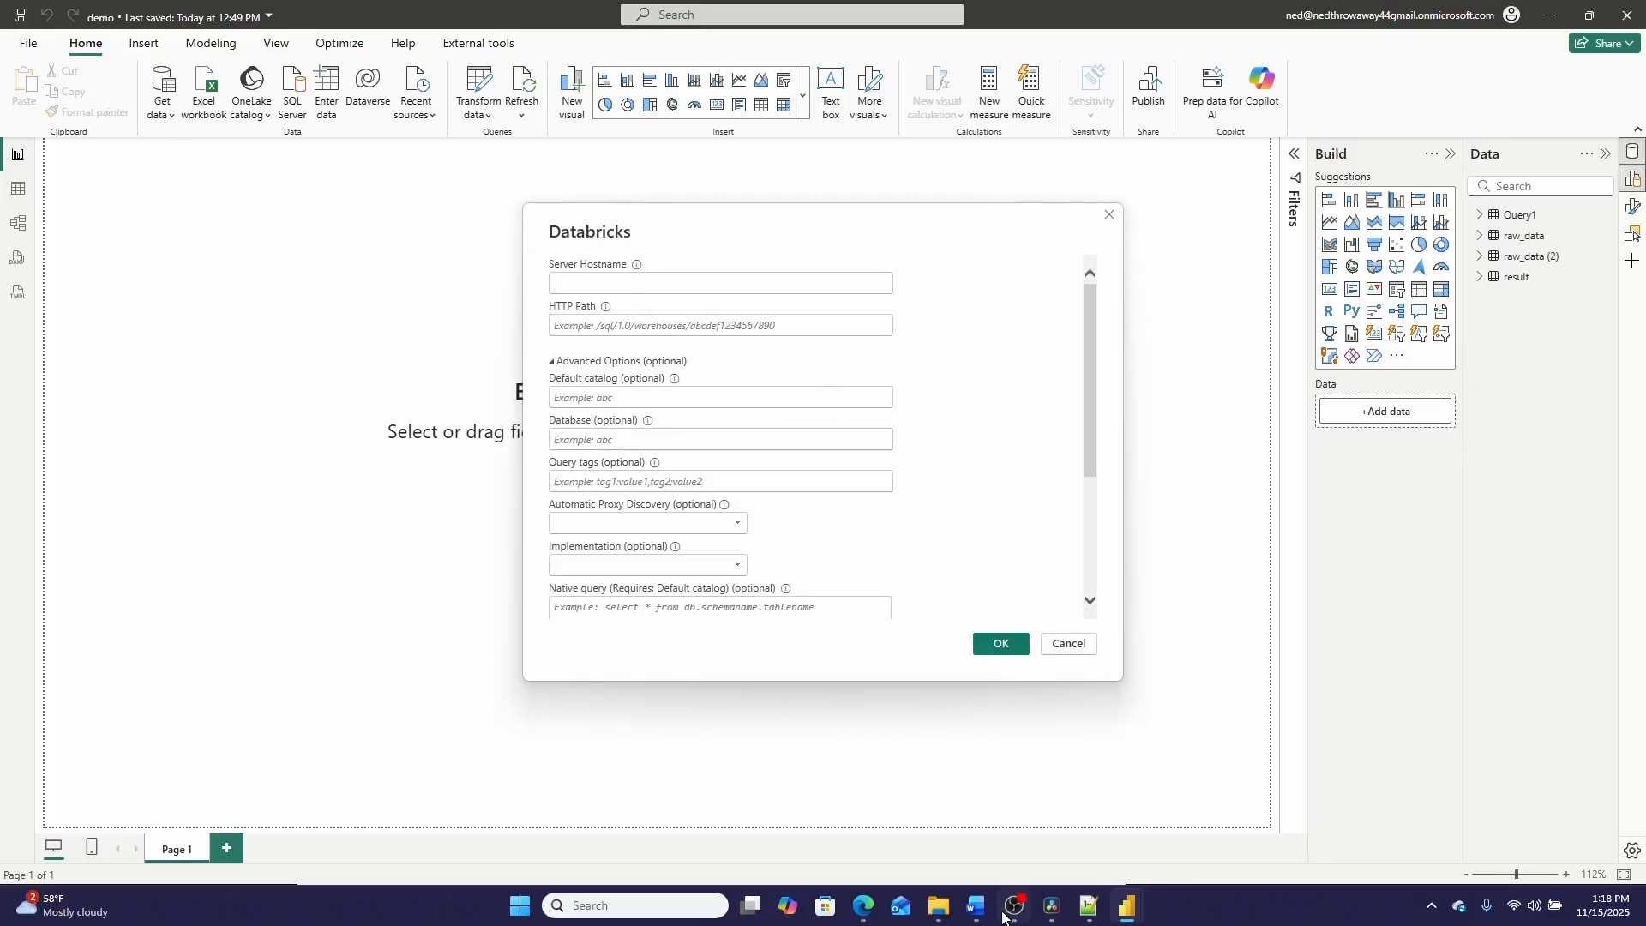
# - Connect to server dbc-239c013b-5434.cloud.databricks.com with HTTP path /sql/1.0/warehouses/85c2b2501f6bb81d, default catalog gold and Import connectivity mode
pyautogui.moveTo(1068, 904)
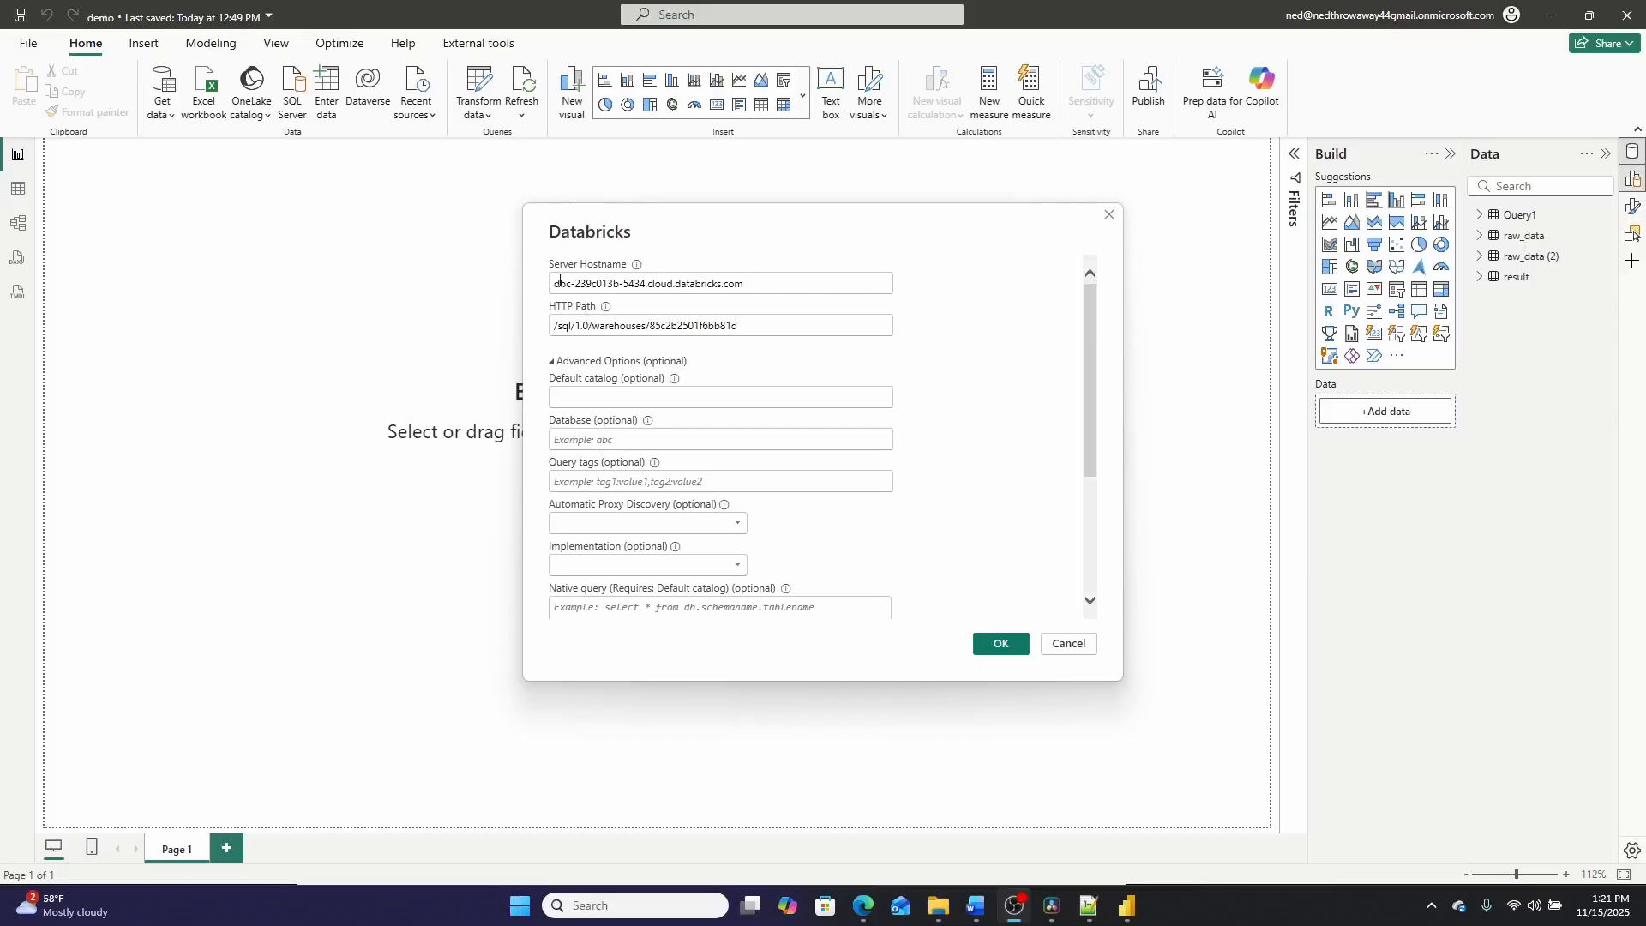
pyautogui.moveTo(555, 280); pyautogui.dragTo(789, 279)
pyautogui.click(744, 348)
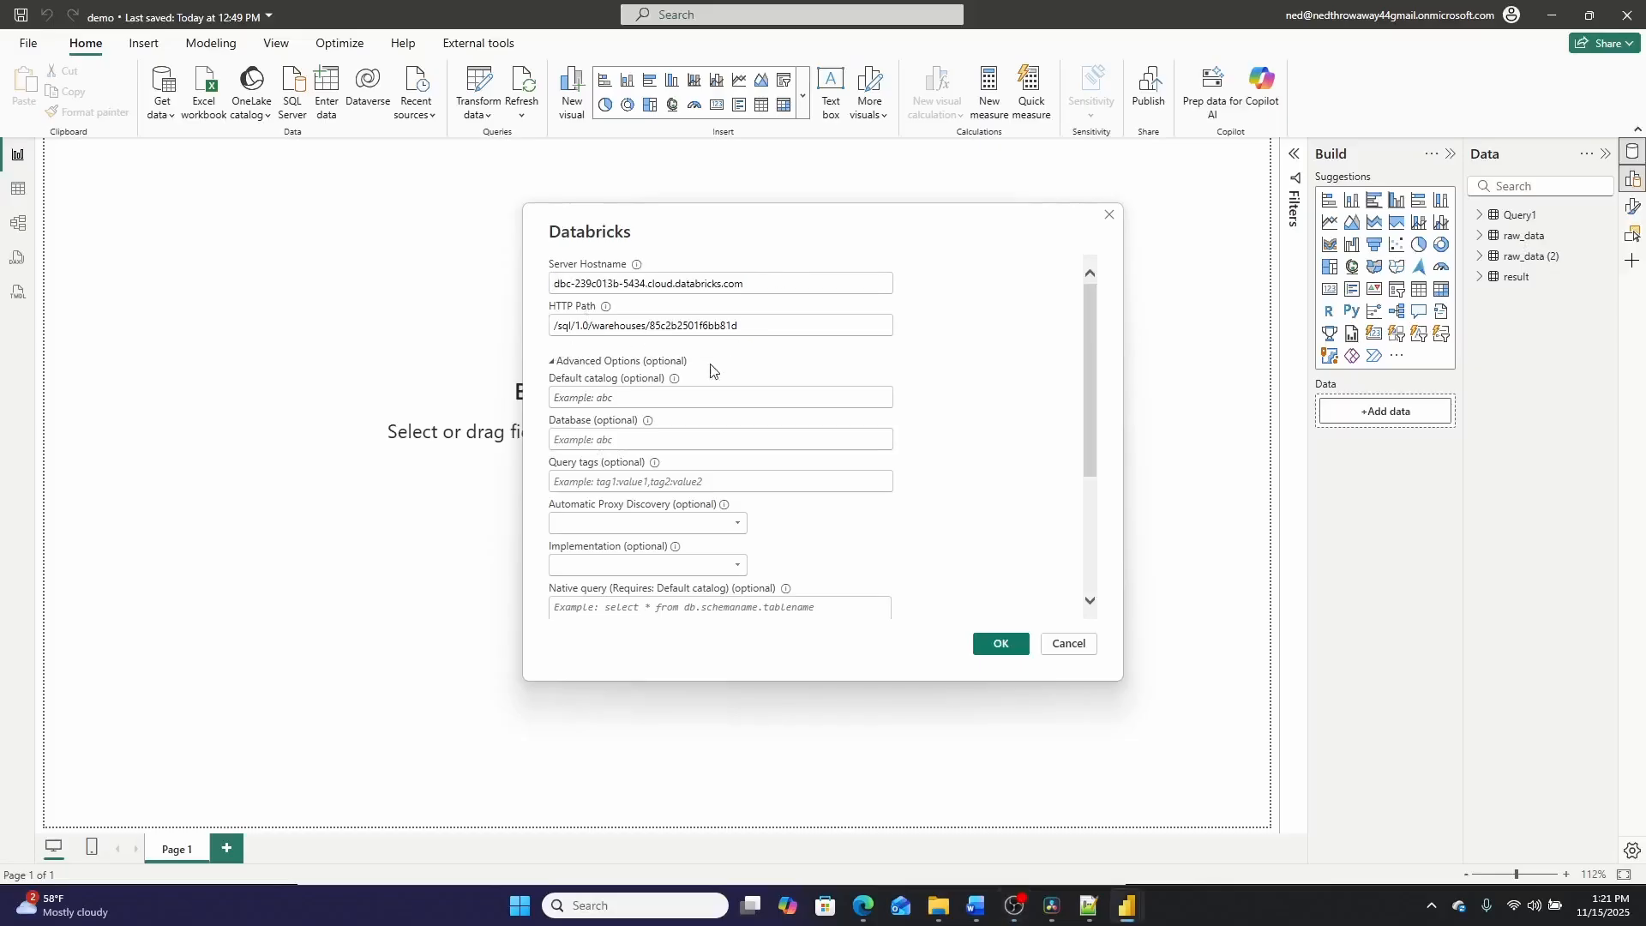
pyautogui.click(619, 398)
pyautogui.write('go')
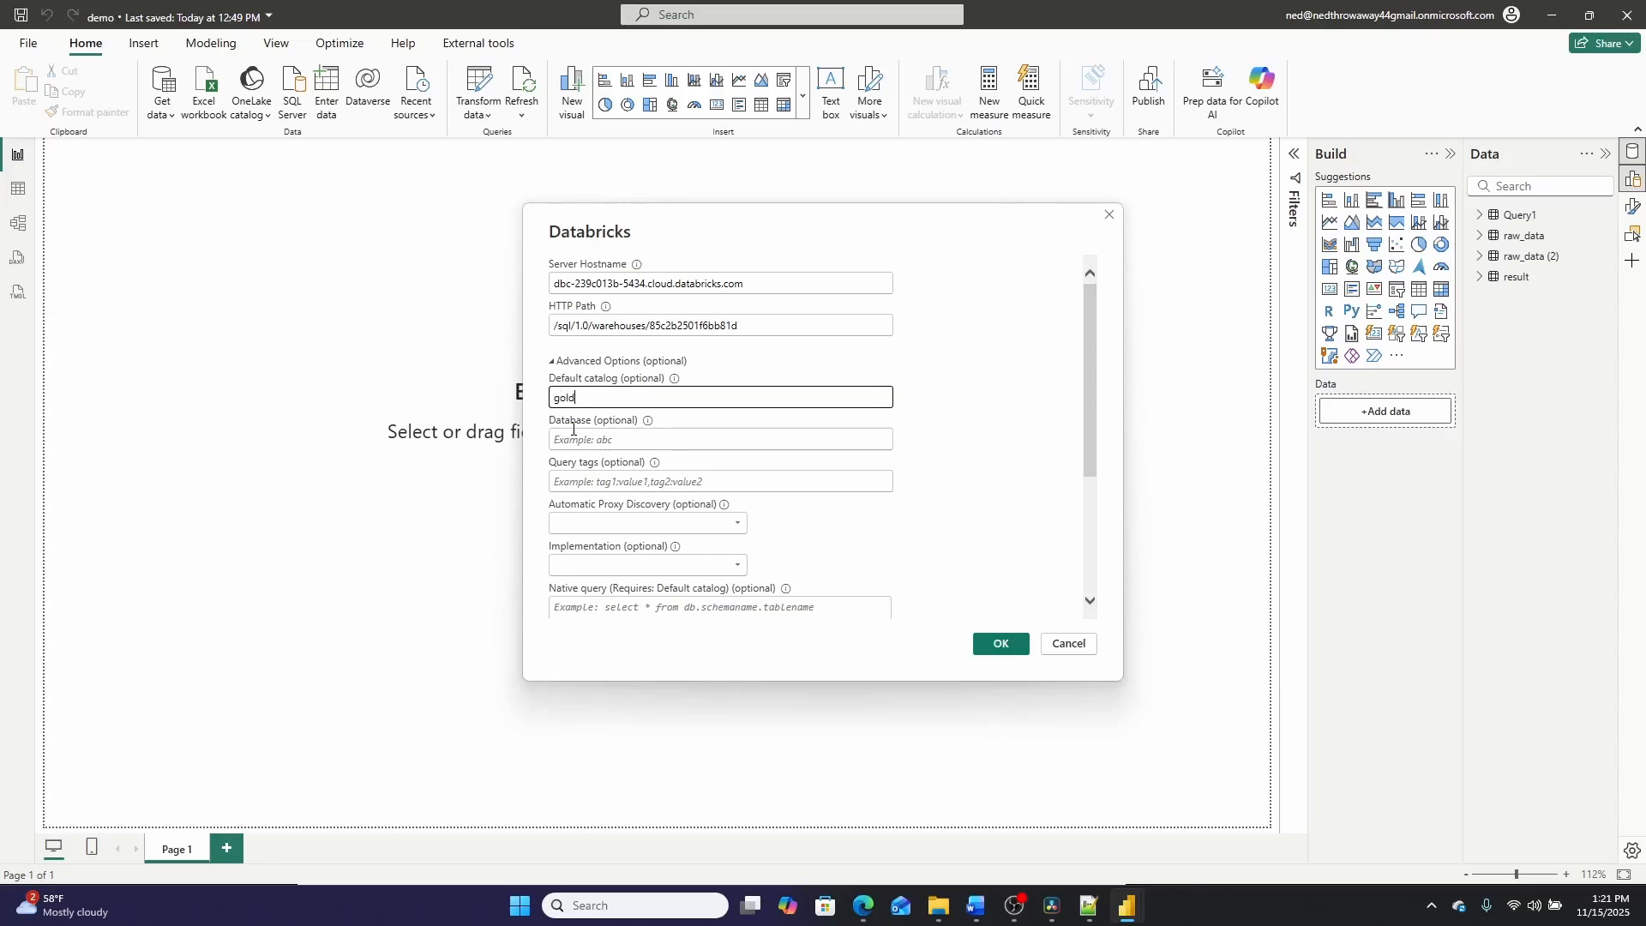
pyautogui.write('ld')
pyautogui.scroll(-2, 768, 472)
pyautogui.click(574, 502)
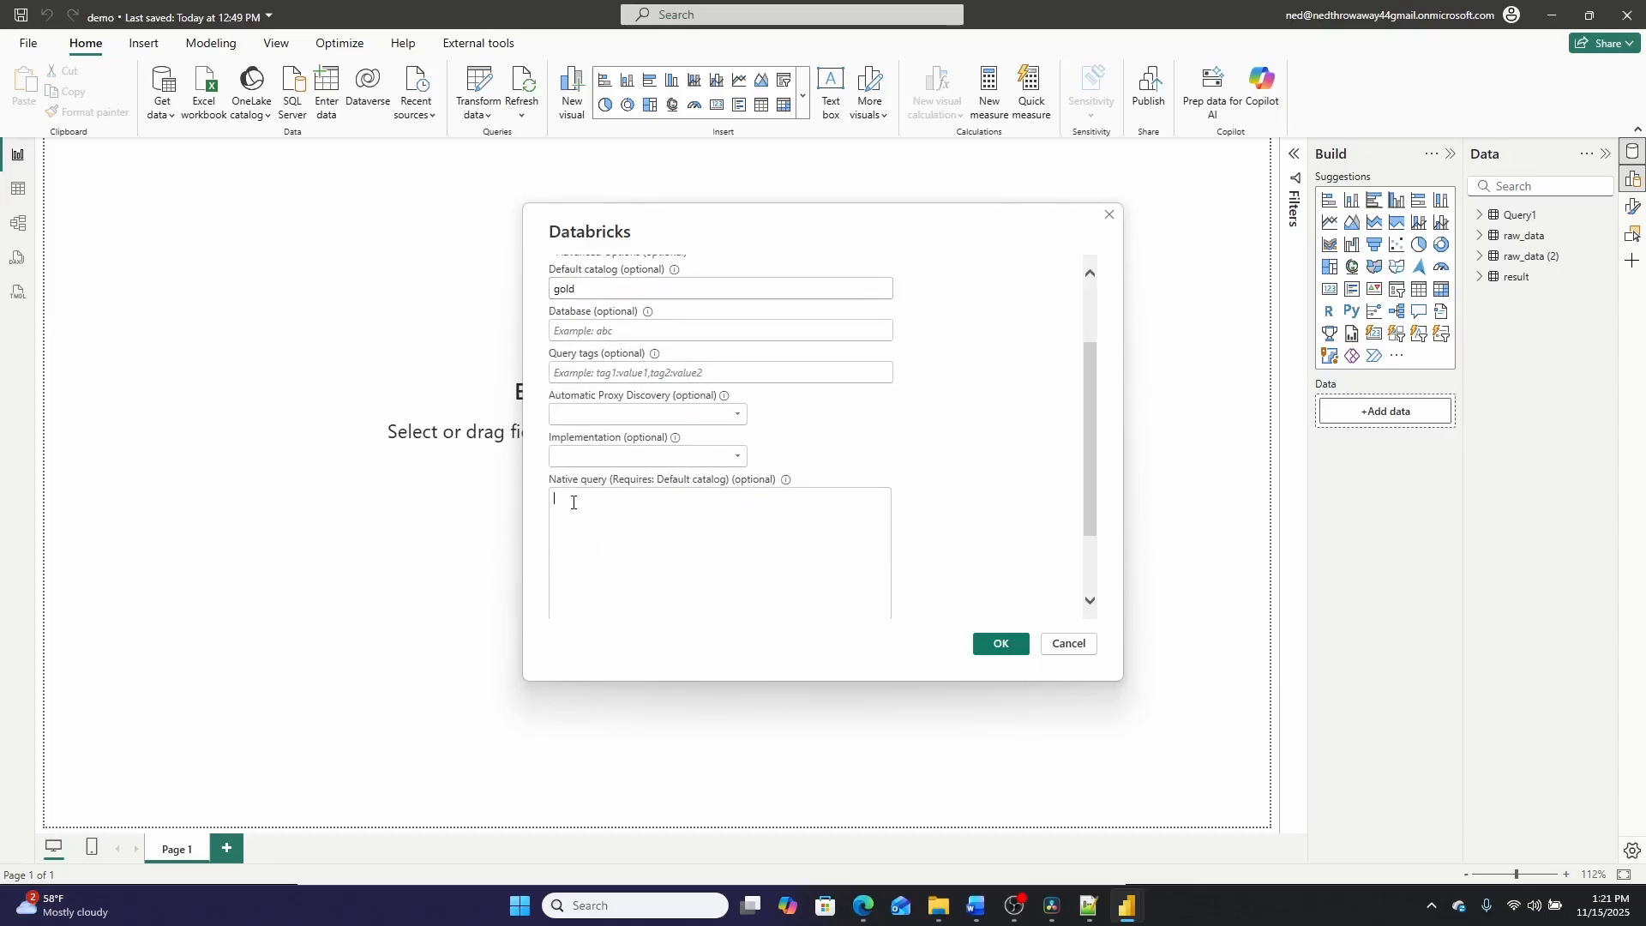
pyautogui.scroll(-2, 753, 521)
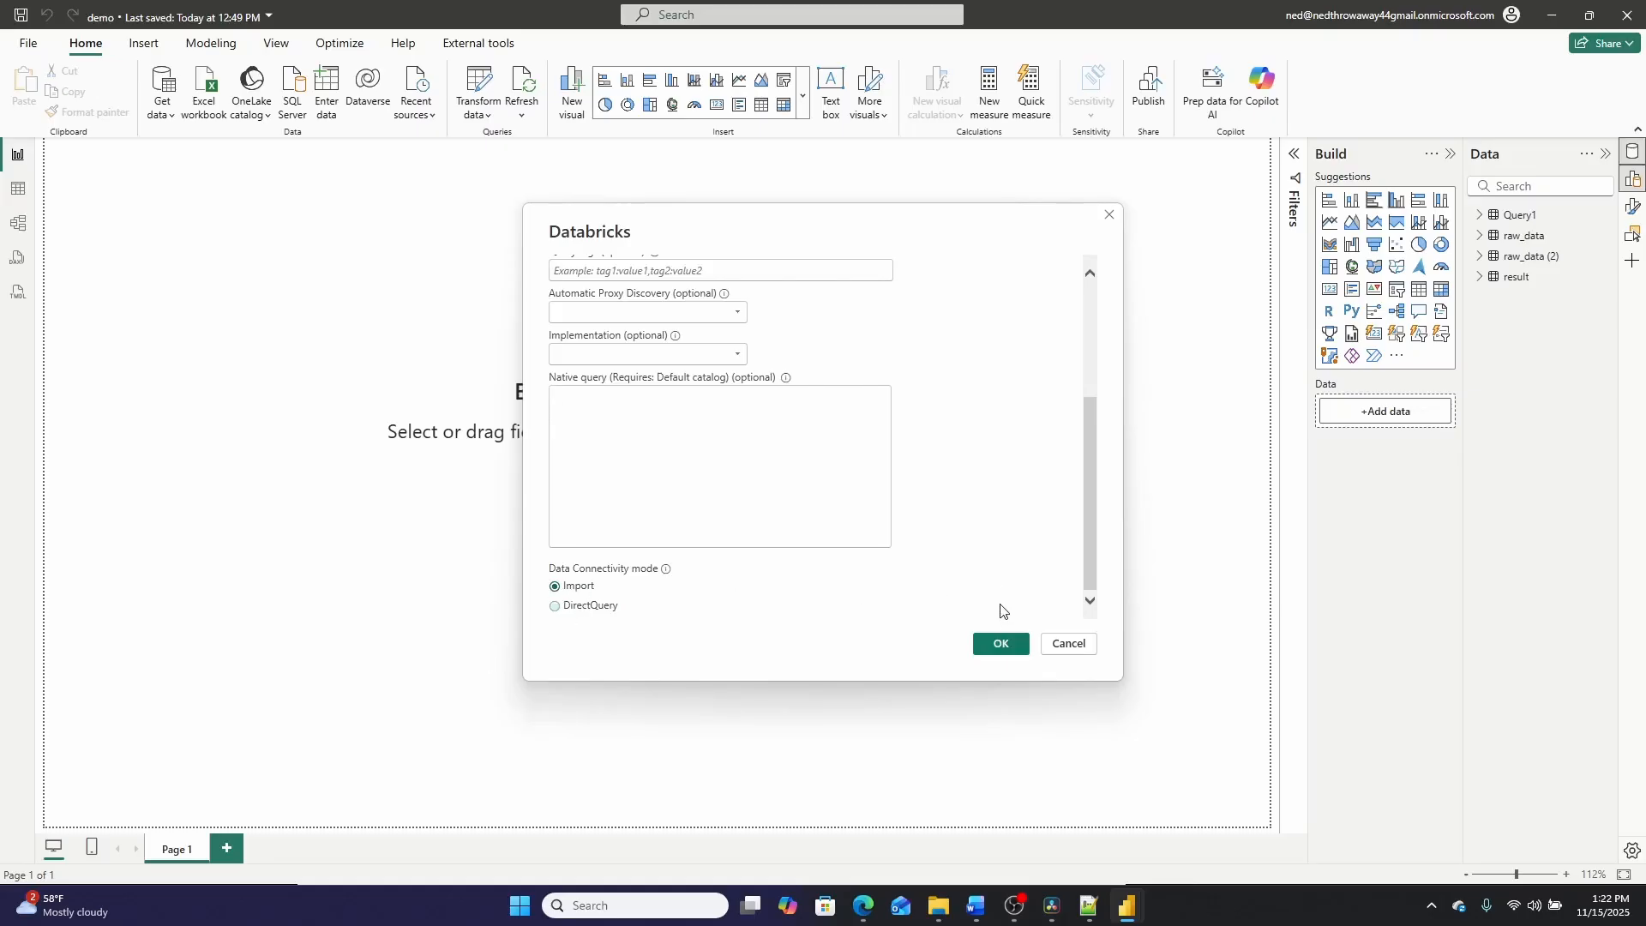
pyautogui.click(1001, 643)
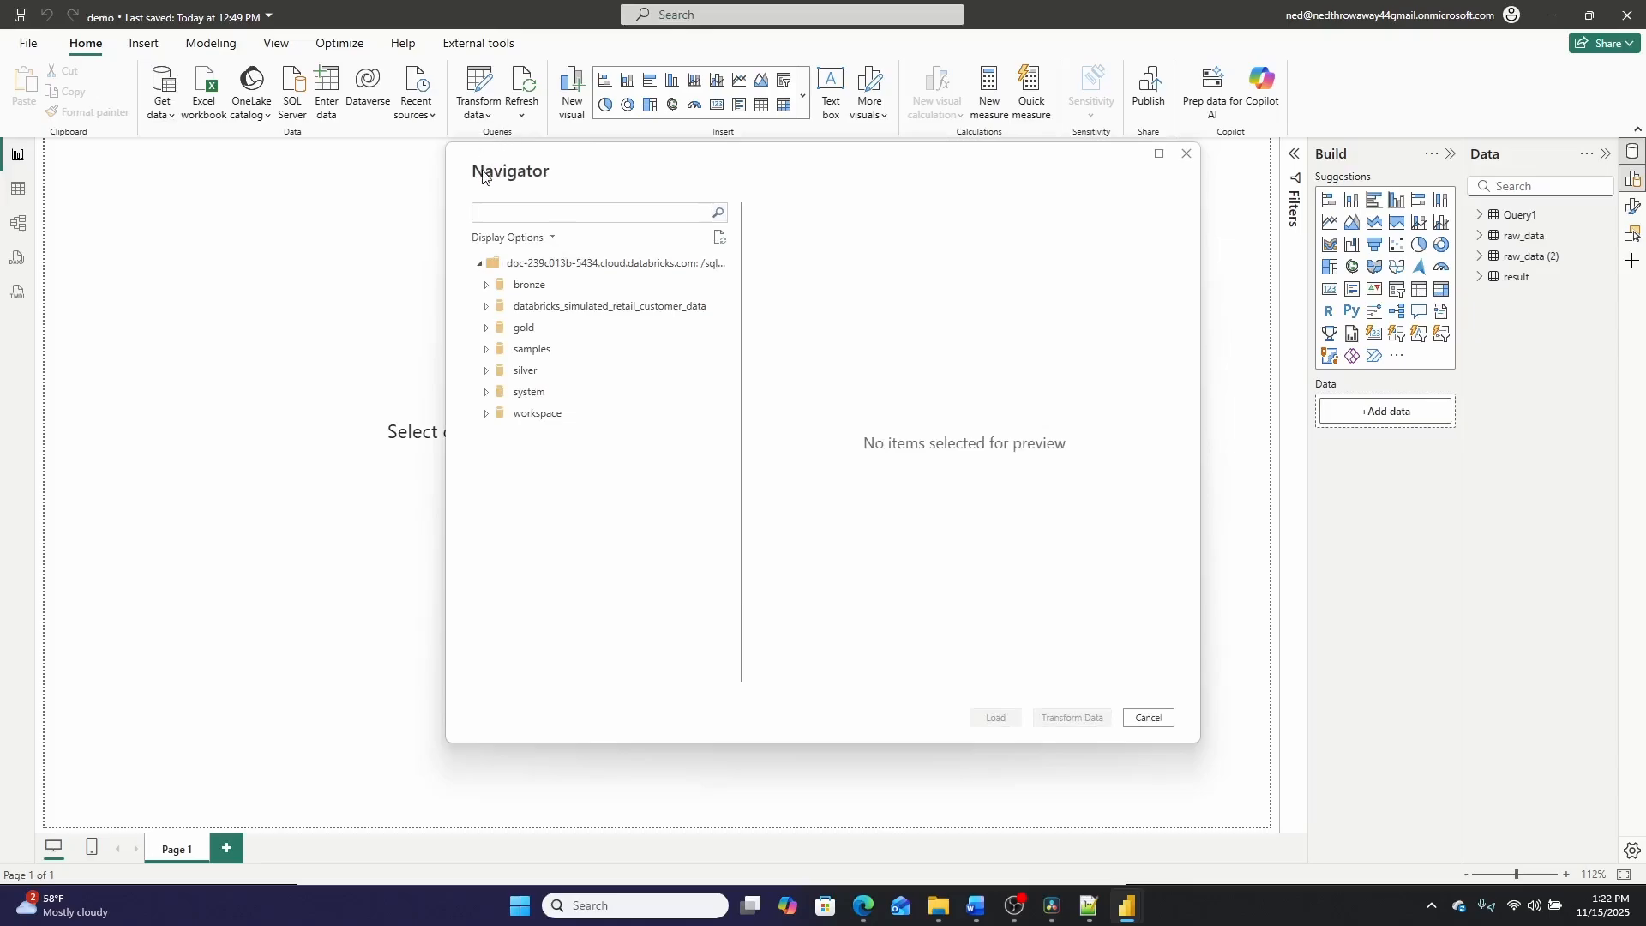
# - Load the dim_products table from the sales_demo schema of the gold catalog
pyautogui.click(486, 331)
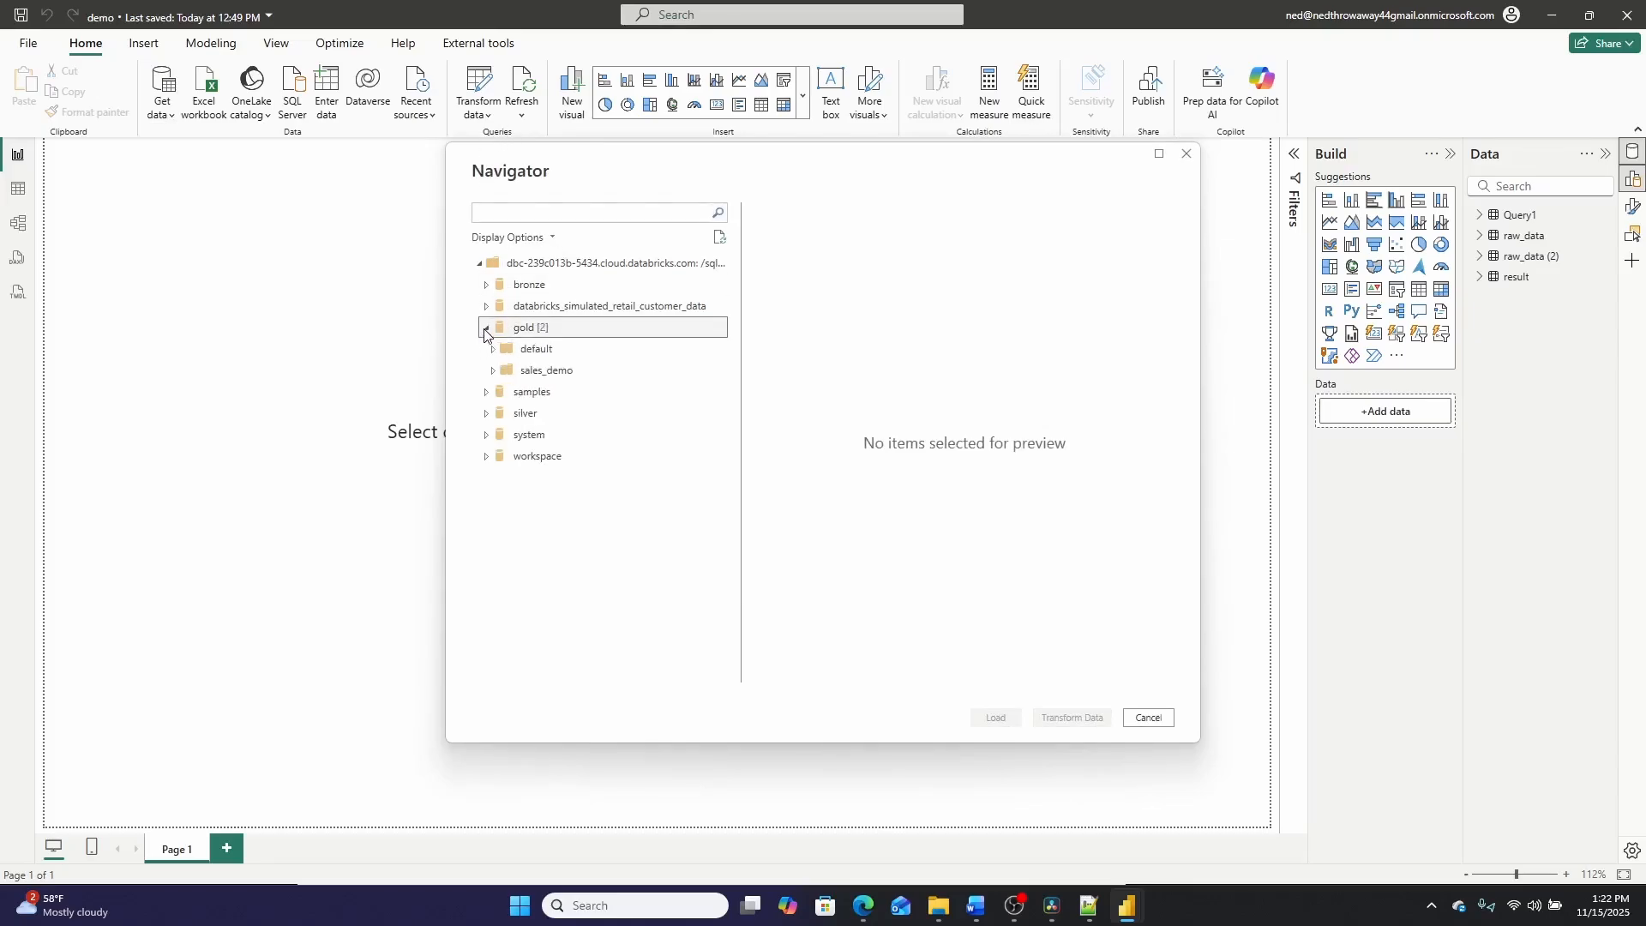
pyautogui.click(494, 371)
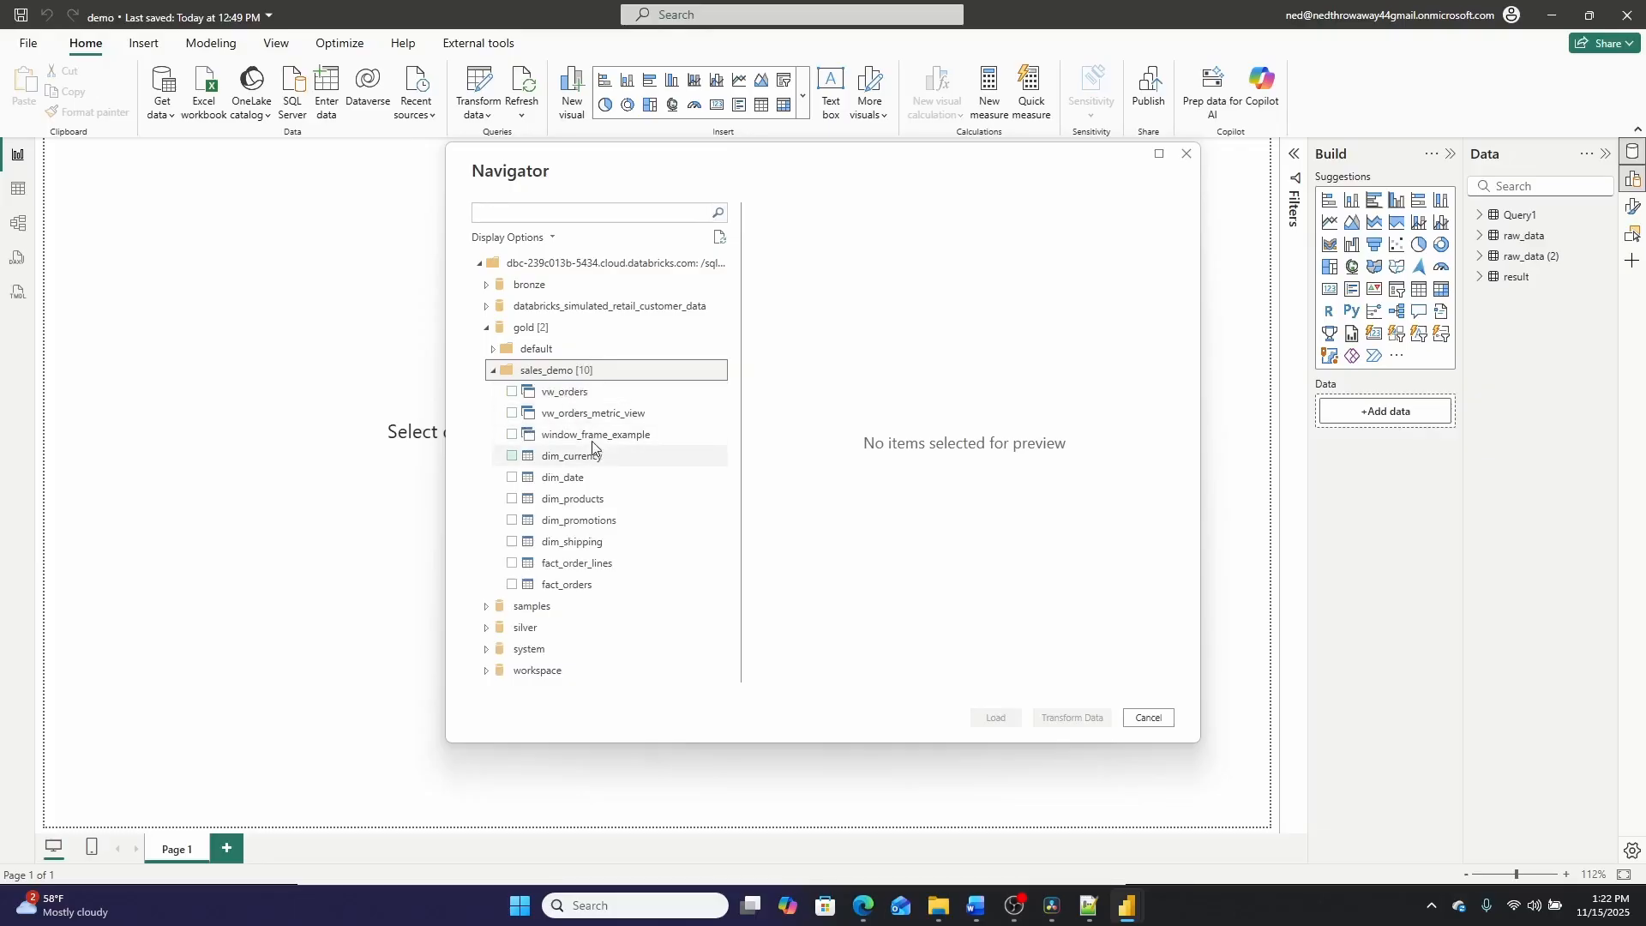
pyautogui.click(509, 499)
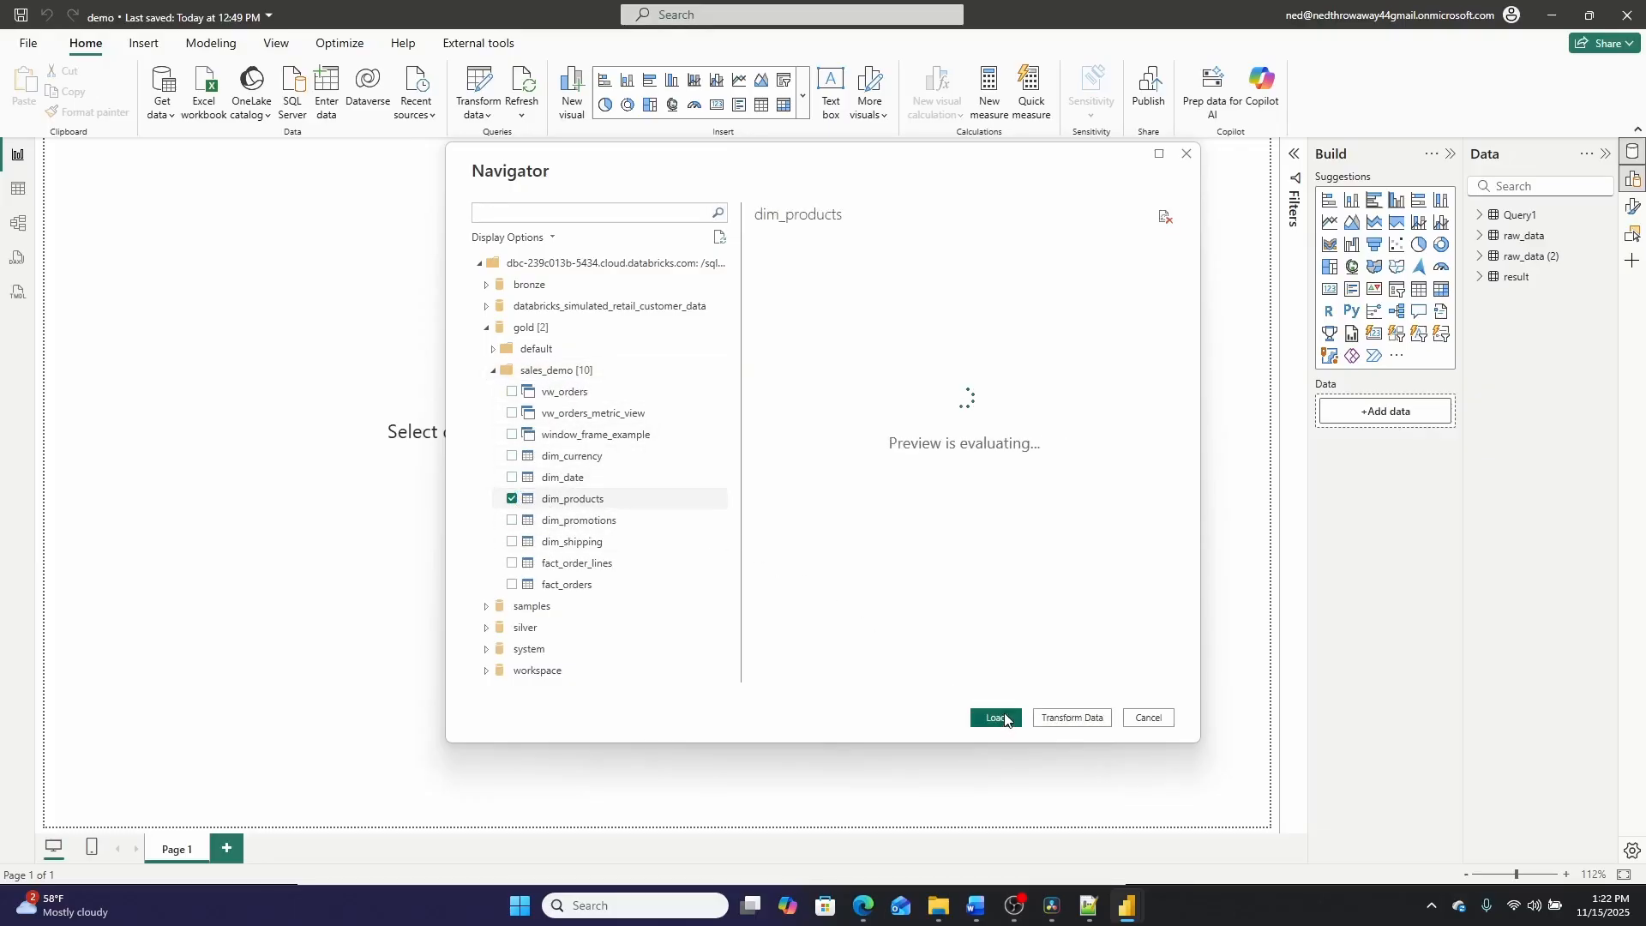
pyautogui.click(998, 719)
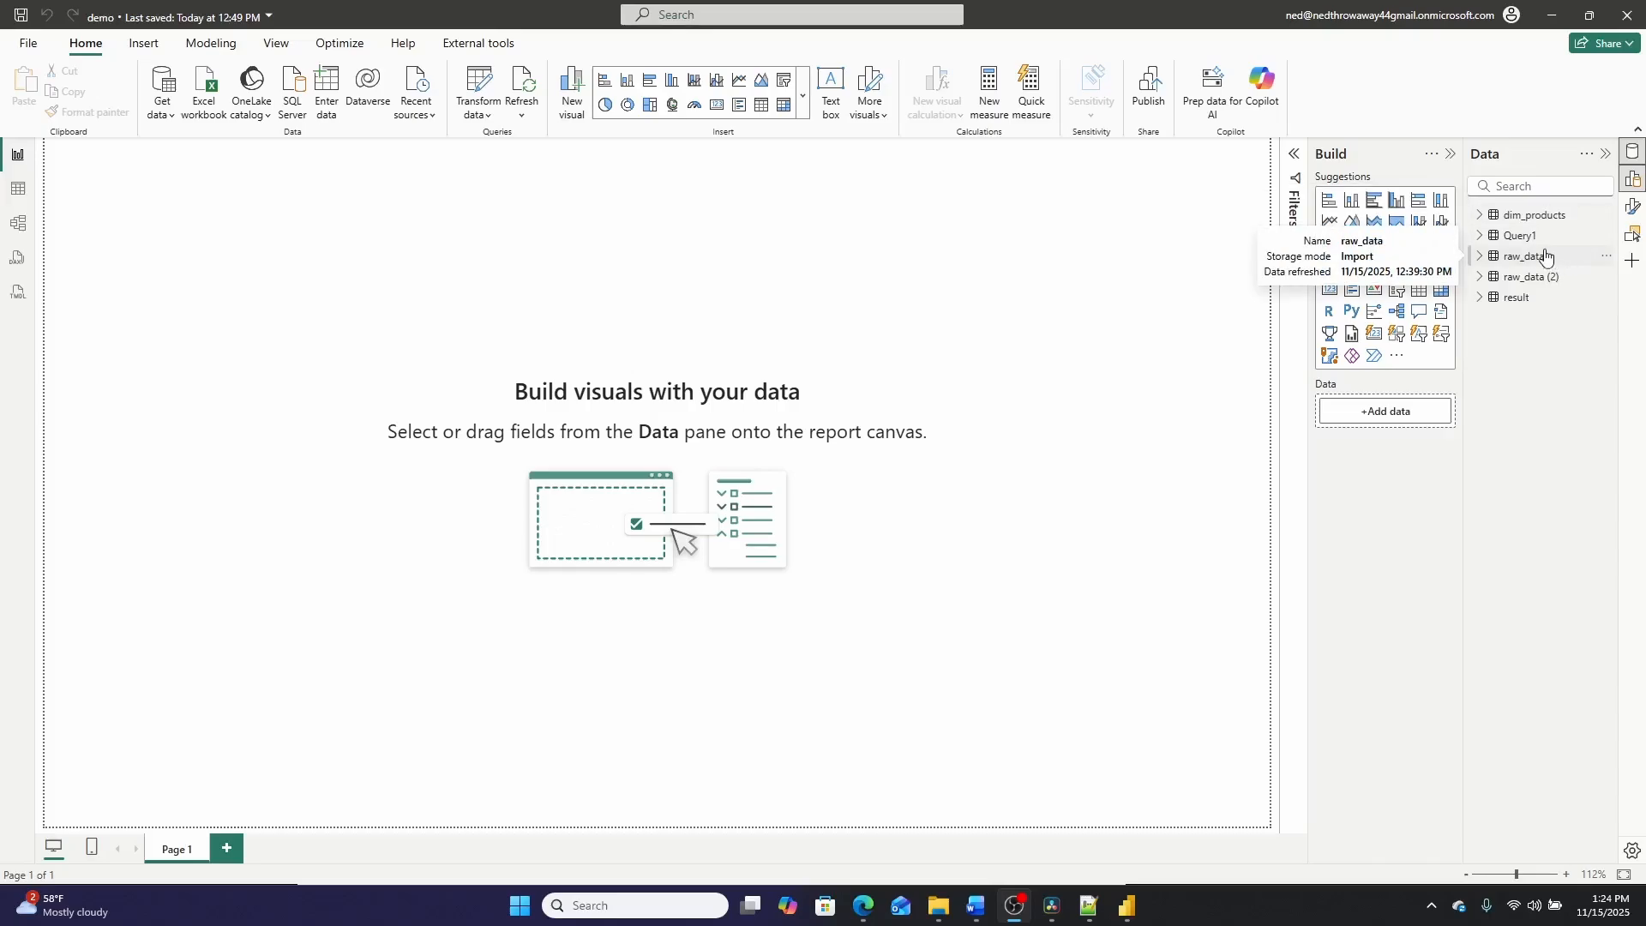
# - Show the data model diagram and move the Query1 and dim_products tables side by side below the other tables
pyautogui.click(18, 226)
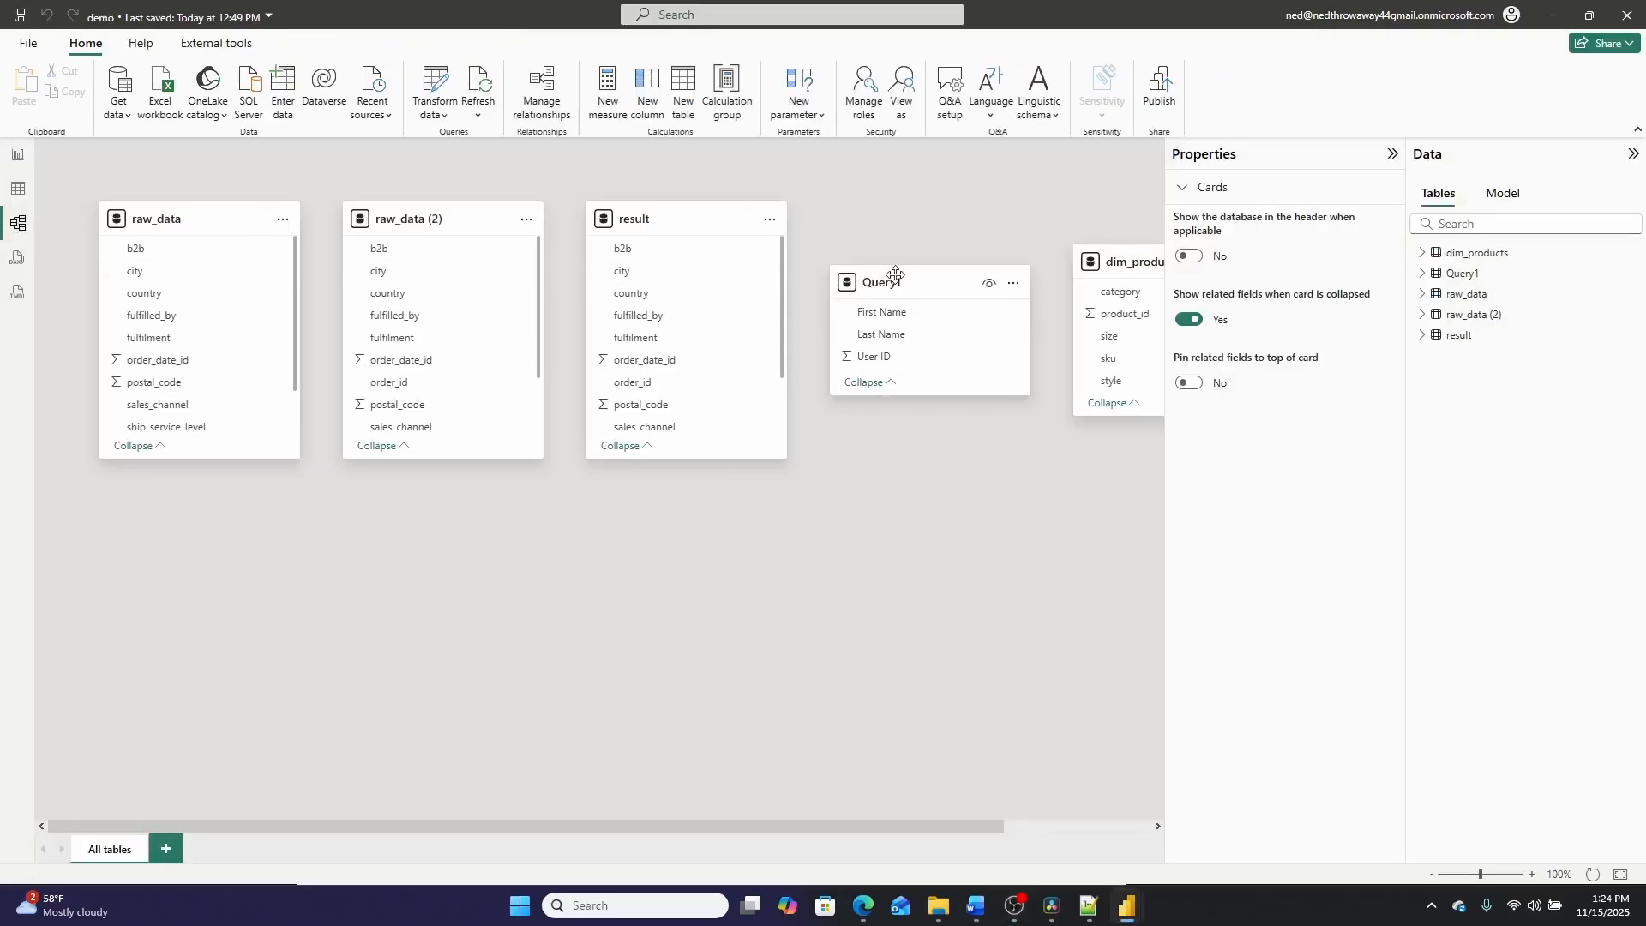
pyautogui.moveTo(922, 287); pyautogui.dragTo(216, 631)
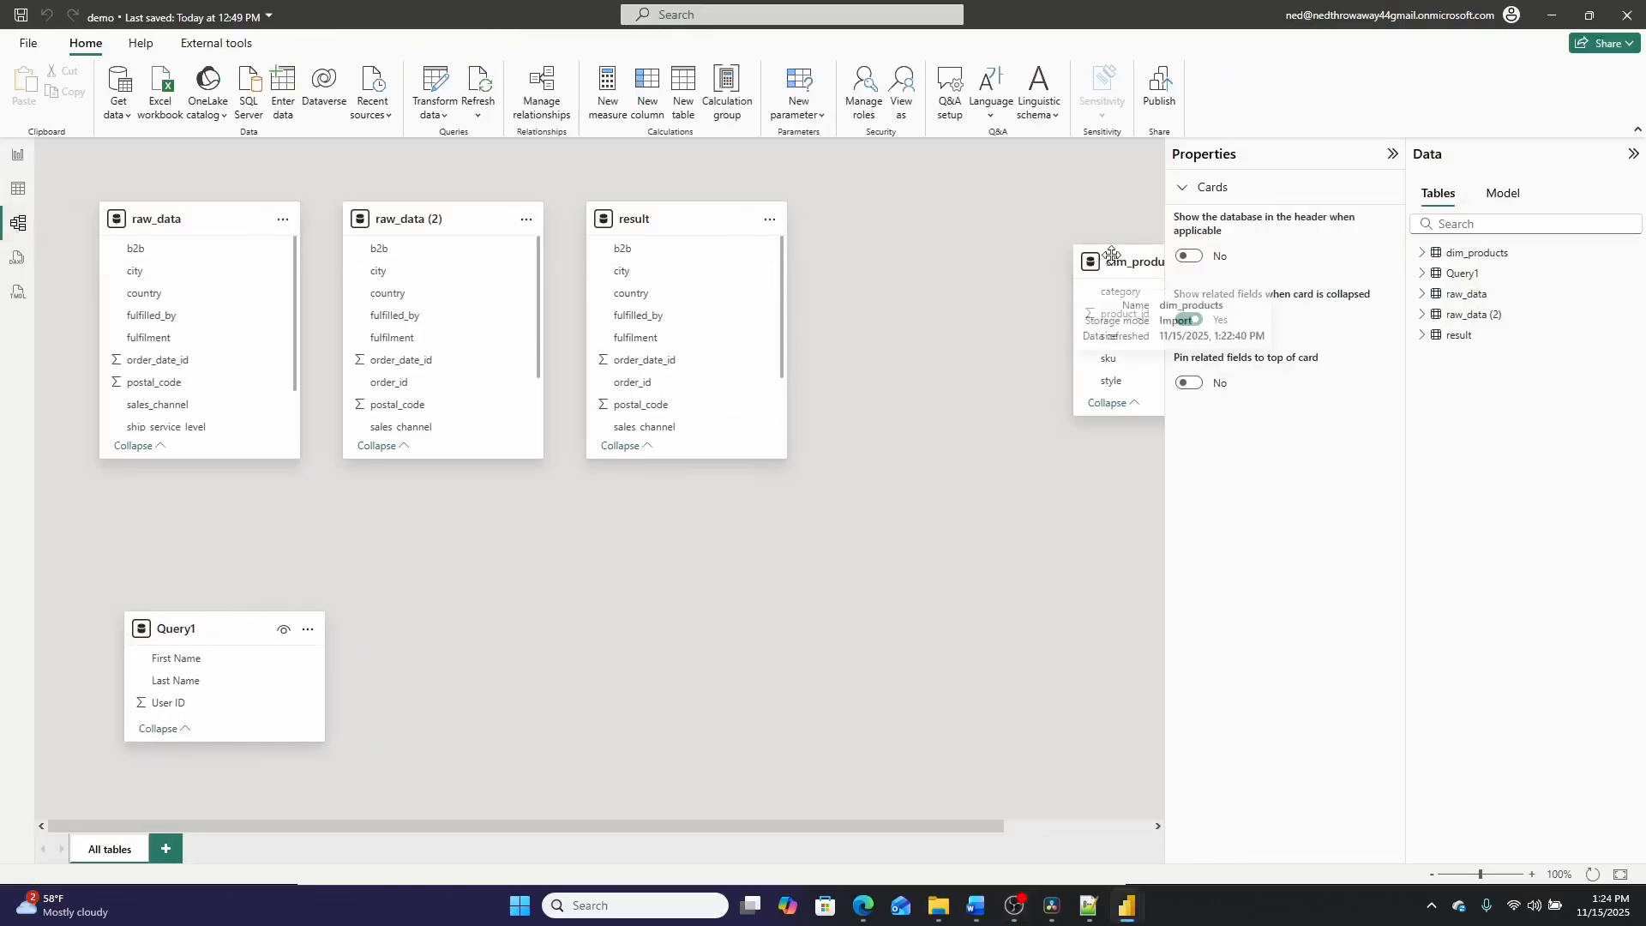
pyautogui.moveTo(1104, 264); pyautogui.dragTo(376, 552)
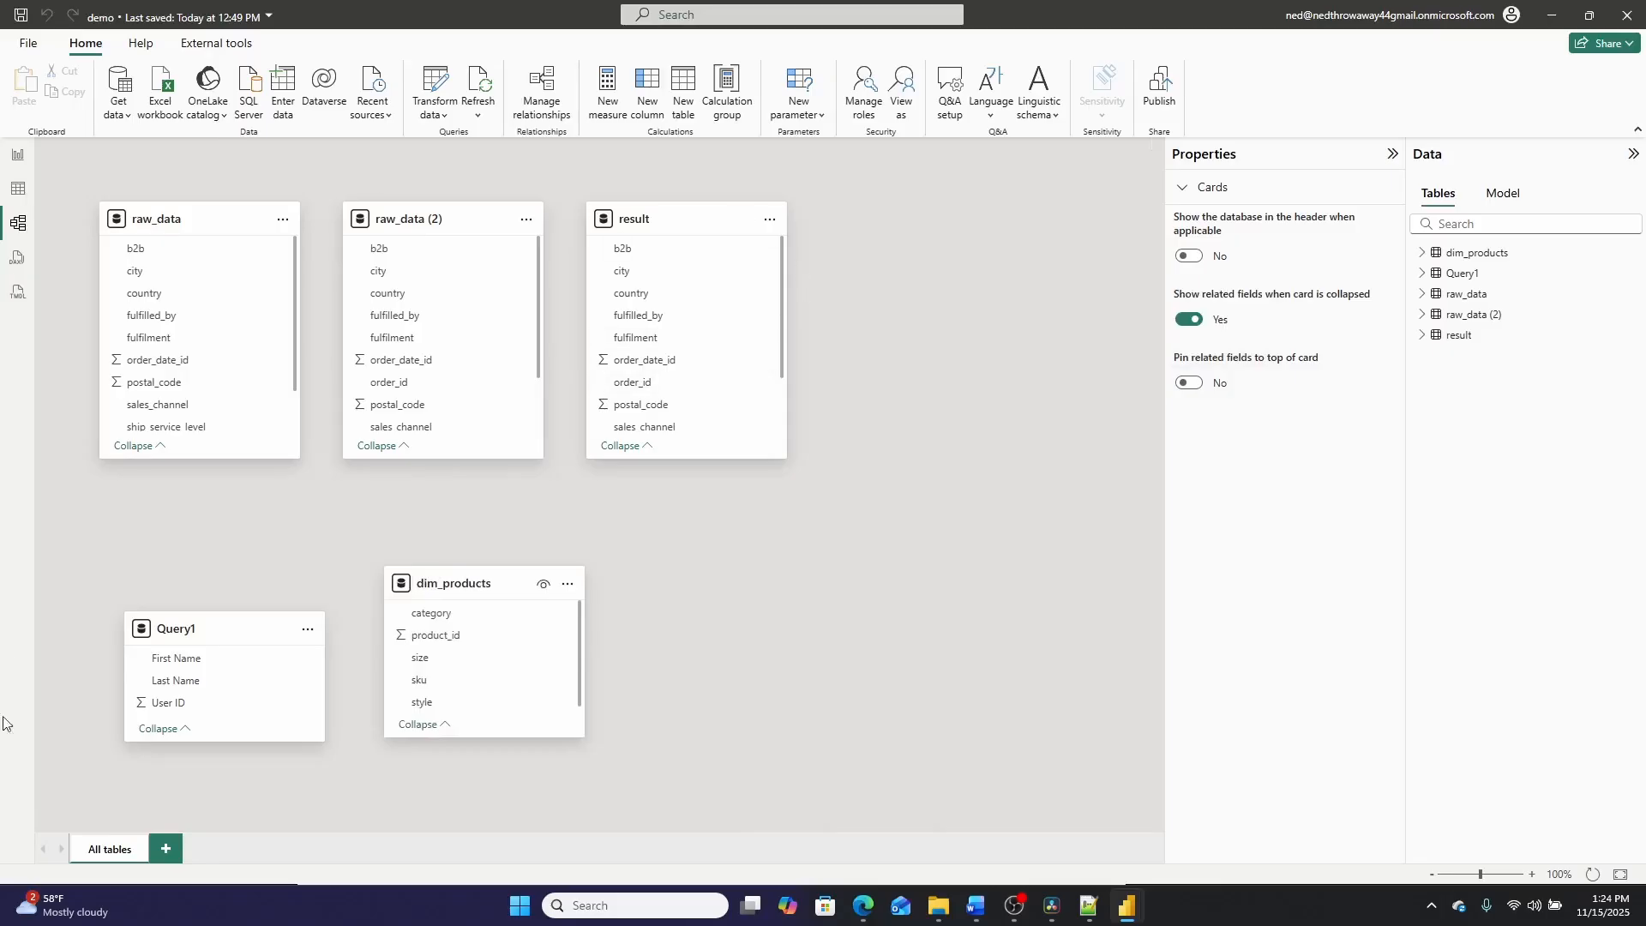